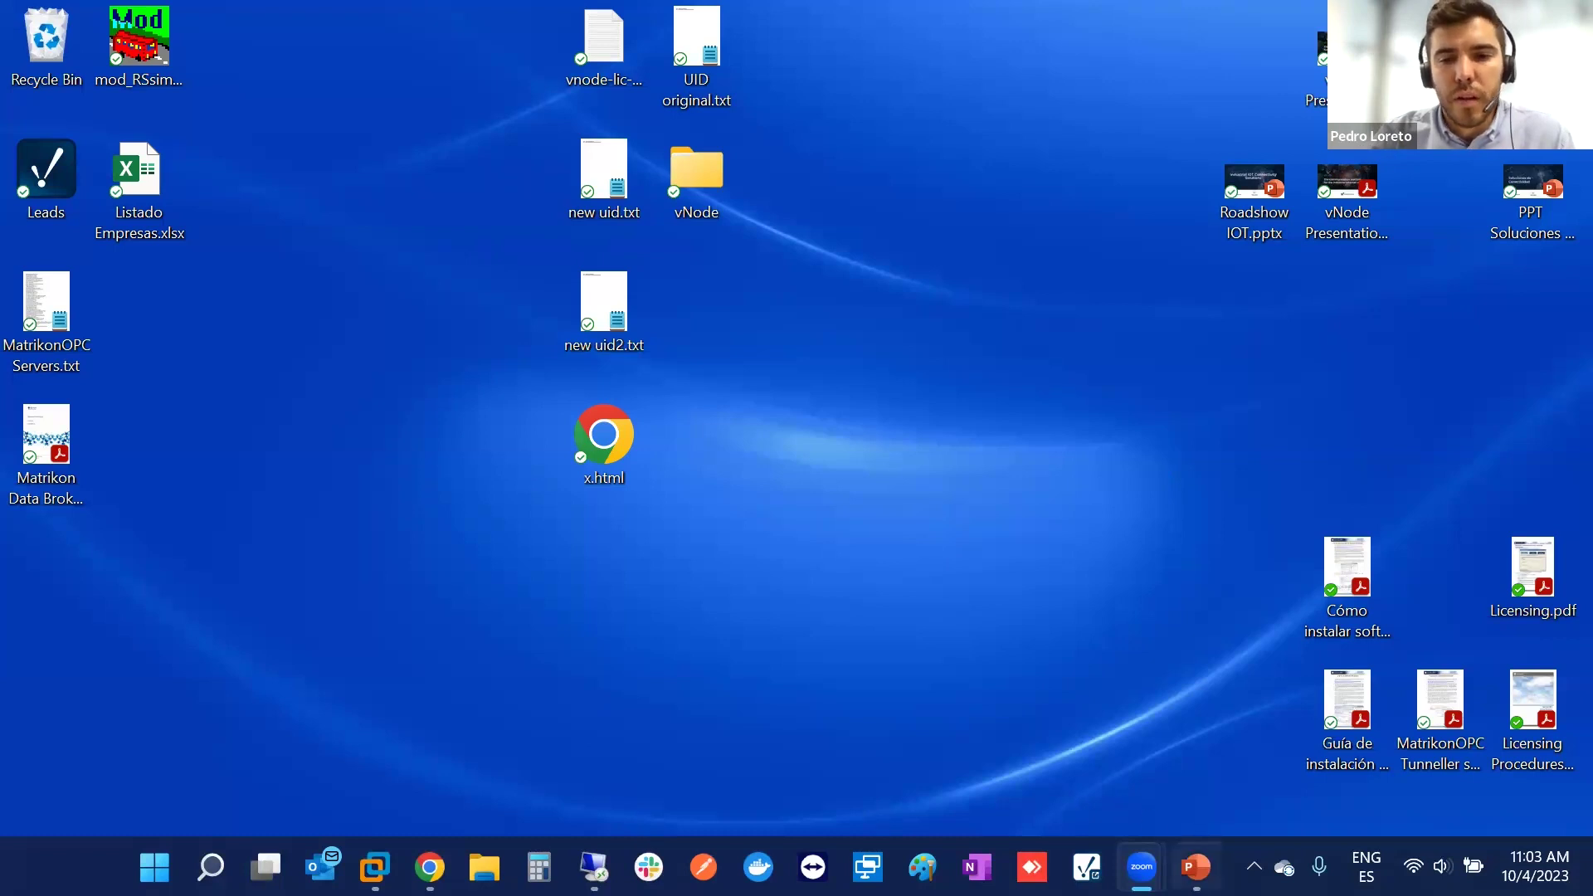
Show the Matrikon Data Broker demo architecture slide in PowerPoint and switch to the Win10x64-EN virtual machine
click(1195, 867)
key(super+Up)
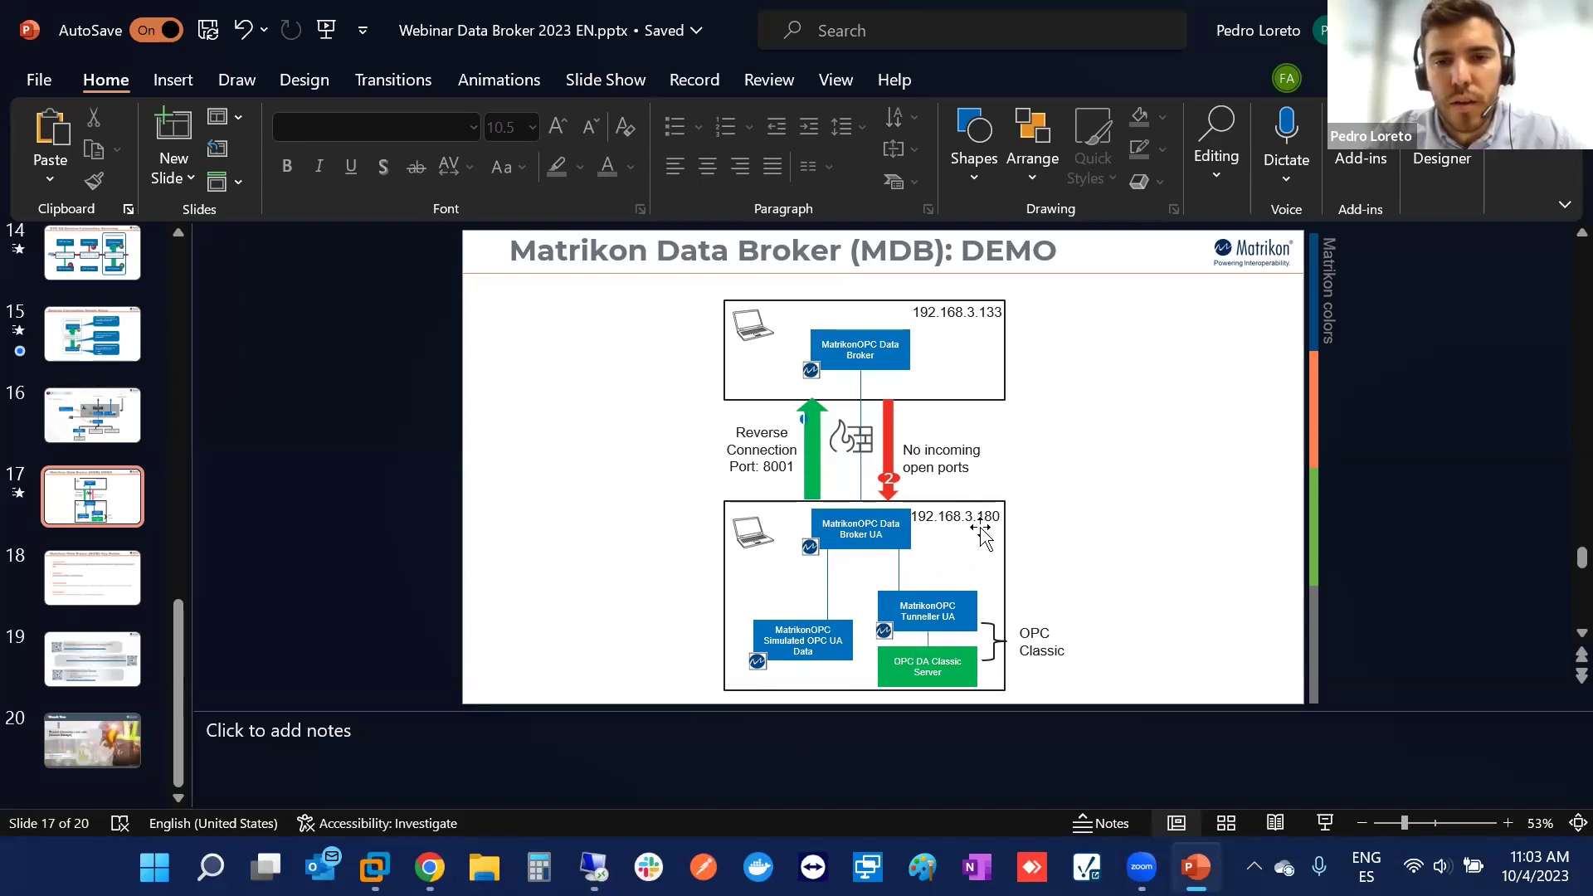
mouse_move(375, 867)
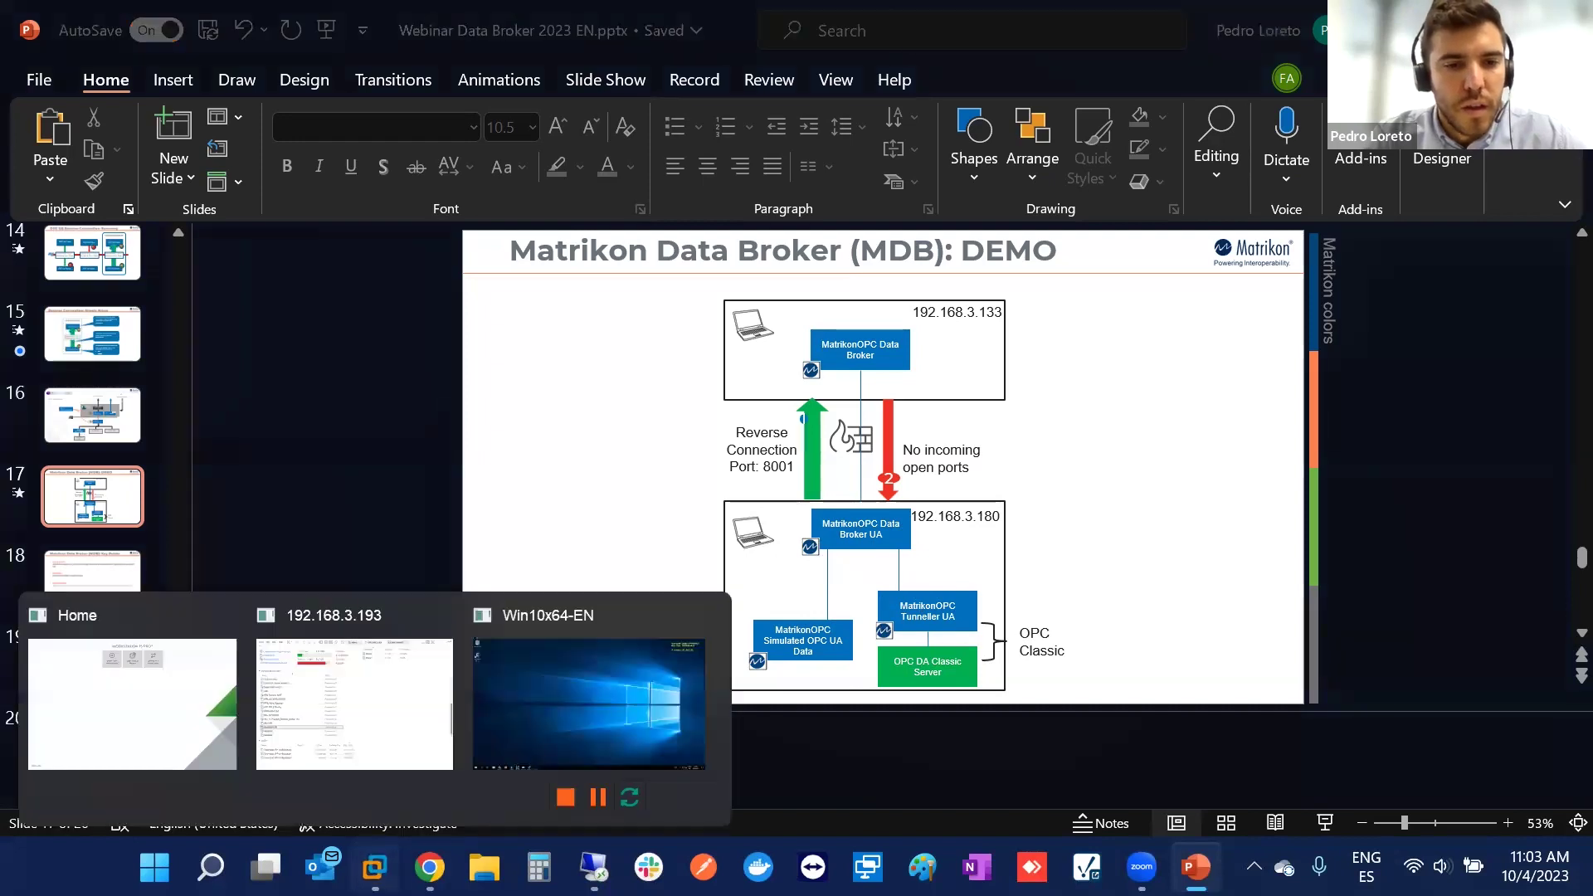
click(566, 714)
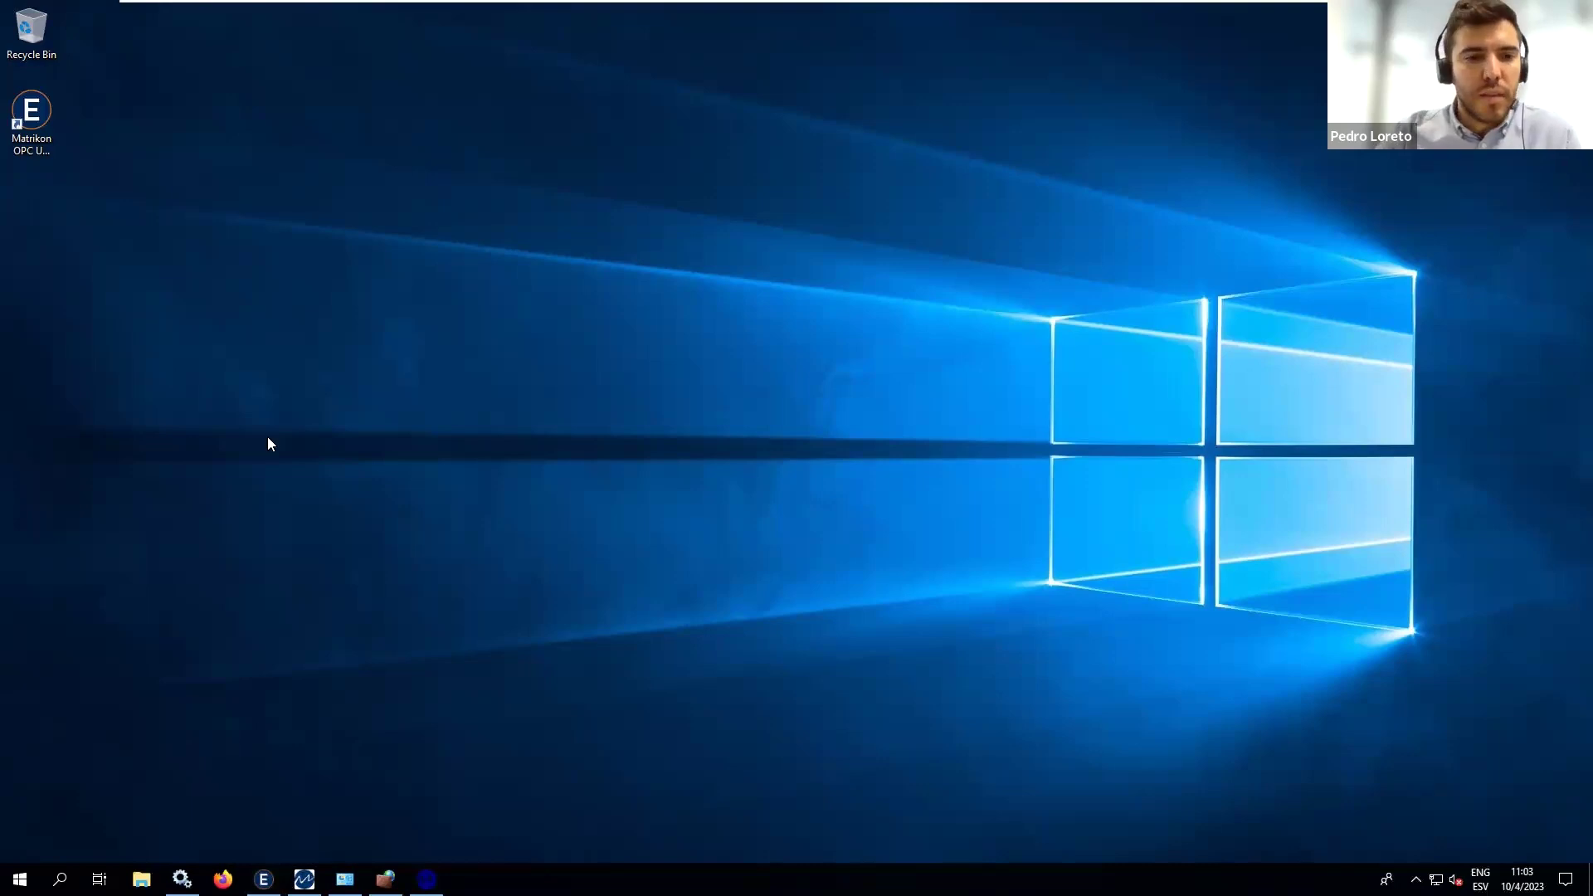
Bring up Matrikon OPC UA Explorer and inspect the OT session's reverse connections and Federator Data Sources
click(263, 879)
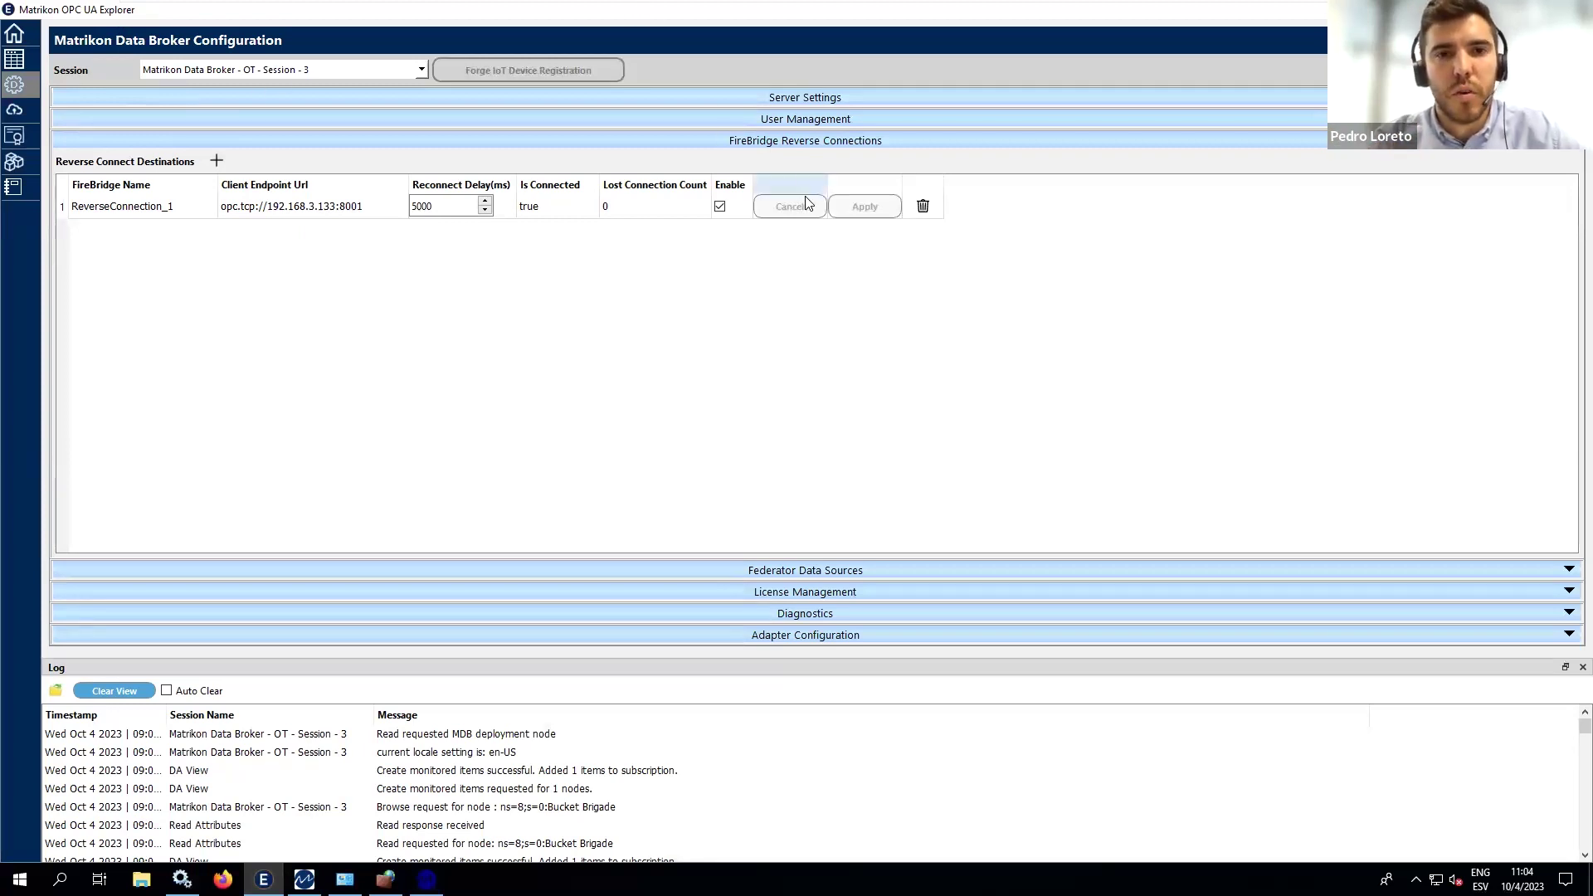
click(791, 145)
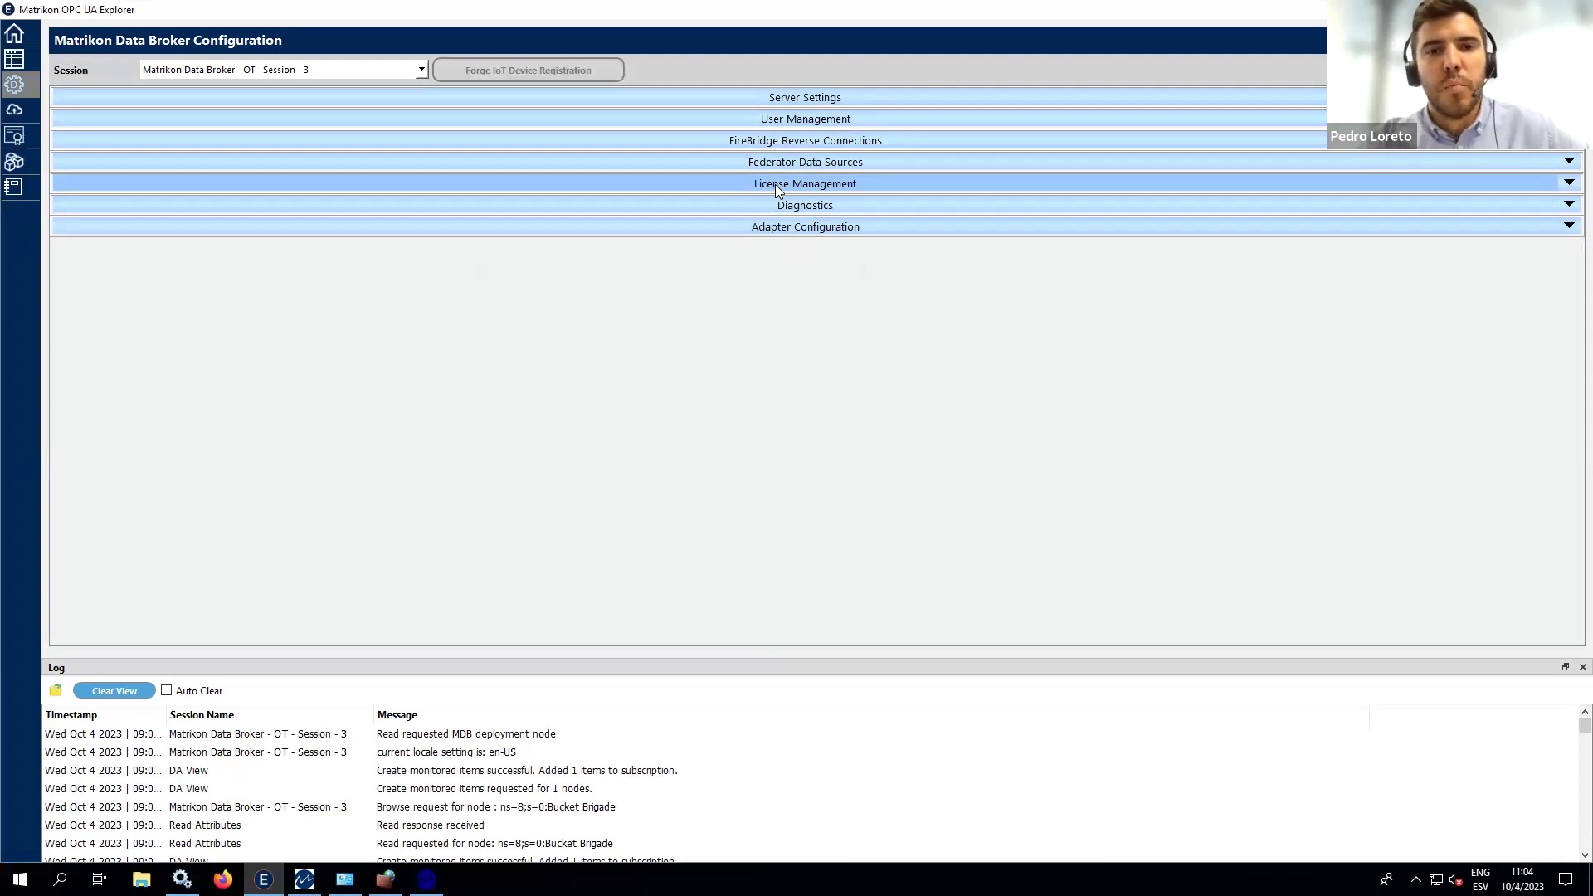
click(830, 163)
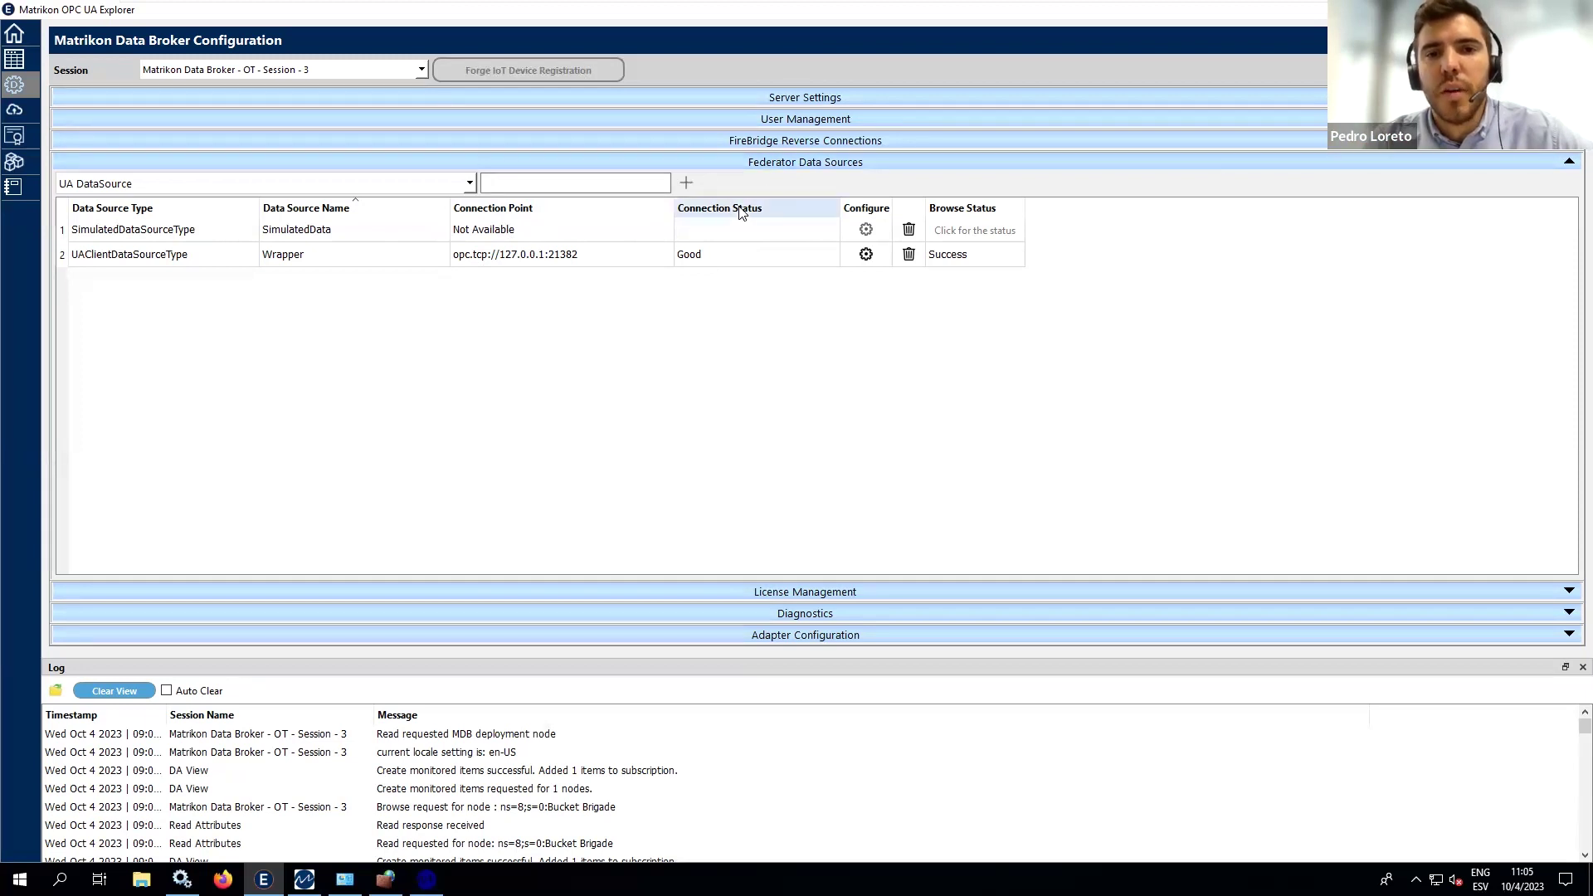
Examine the destination in the OT session's FireBridge Reverse Connections and minimize the explorer
click(811, 163)
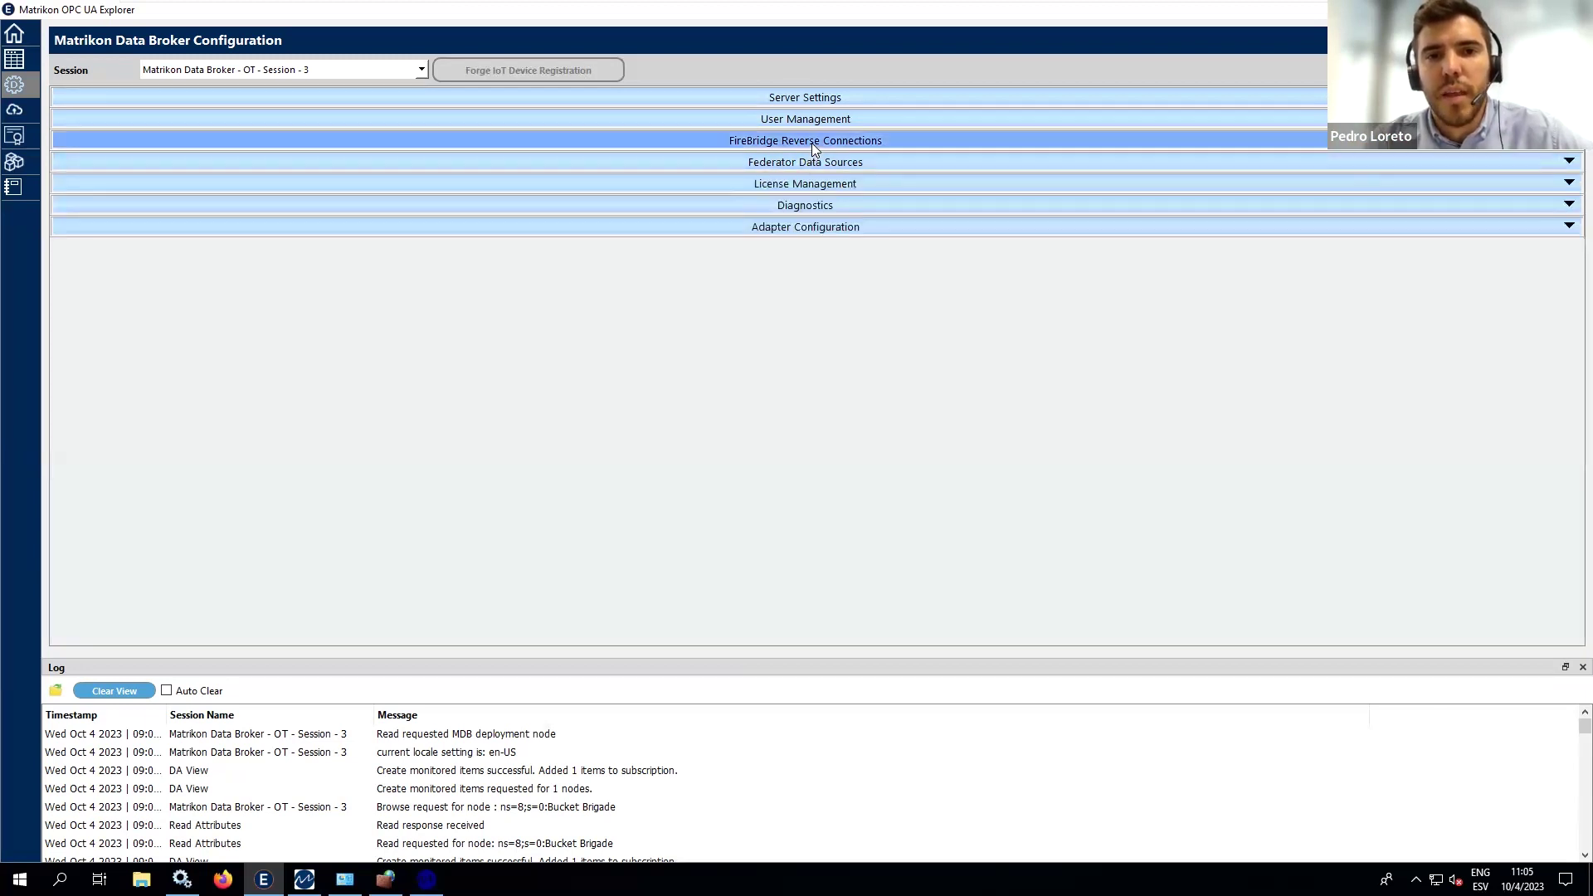
click(814, 142)
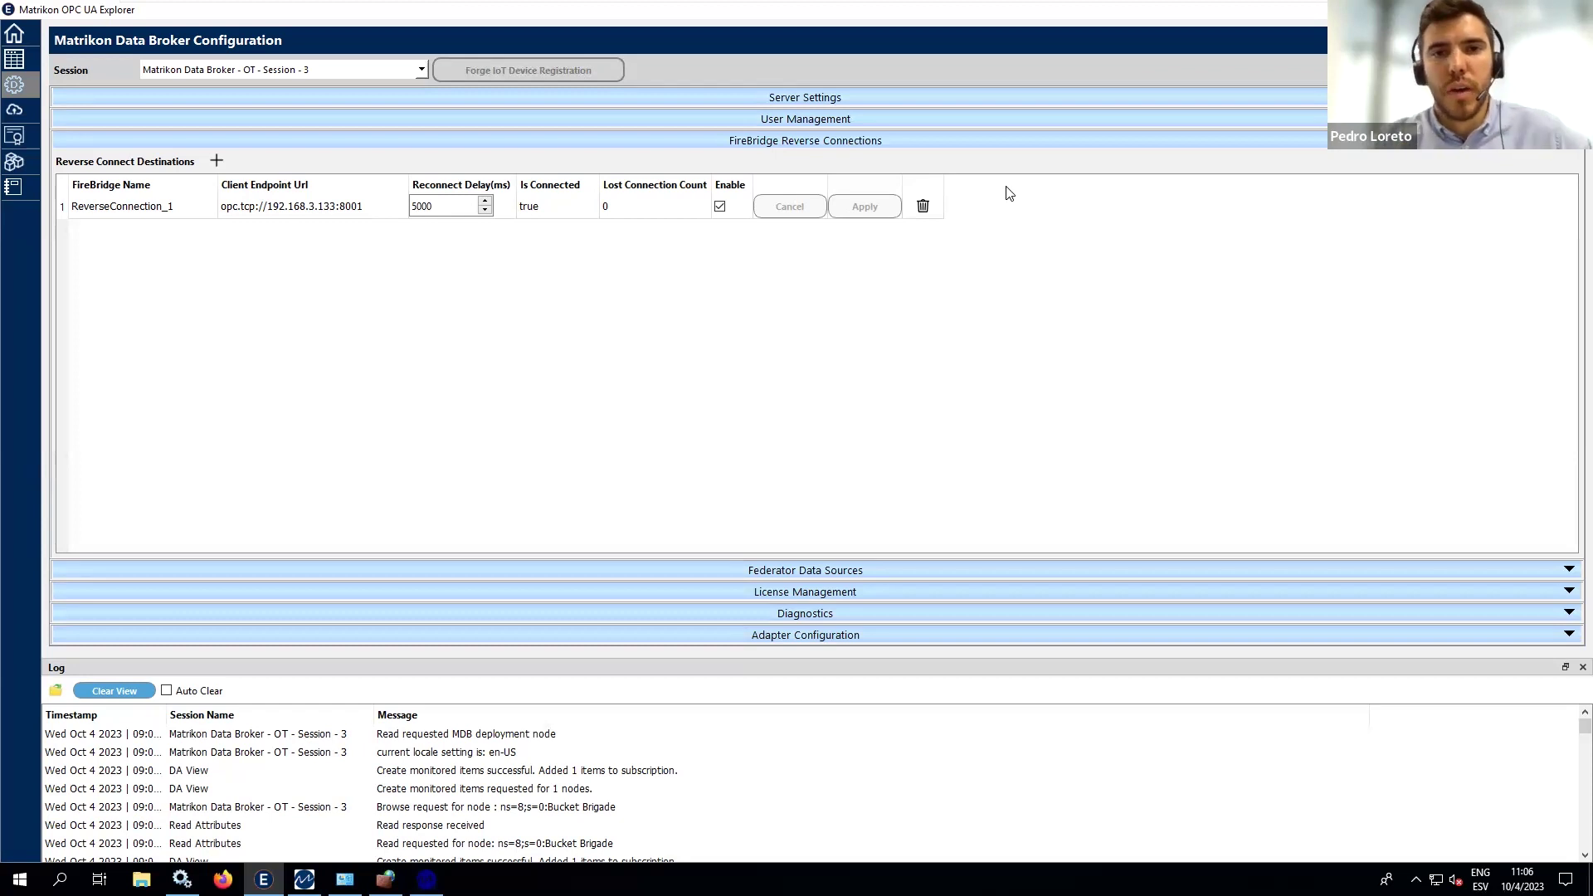
click(1498, 9)
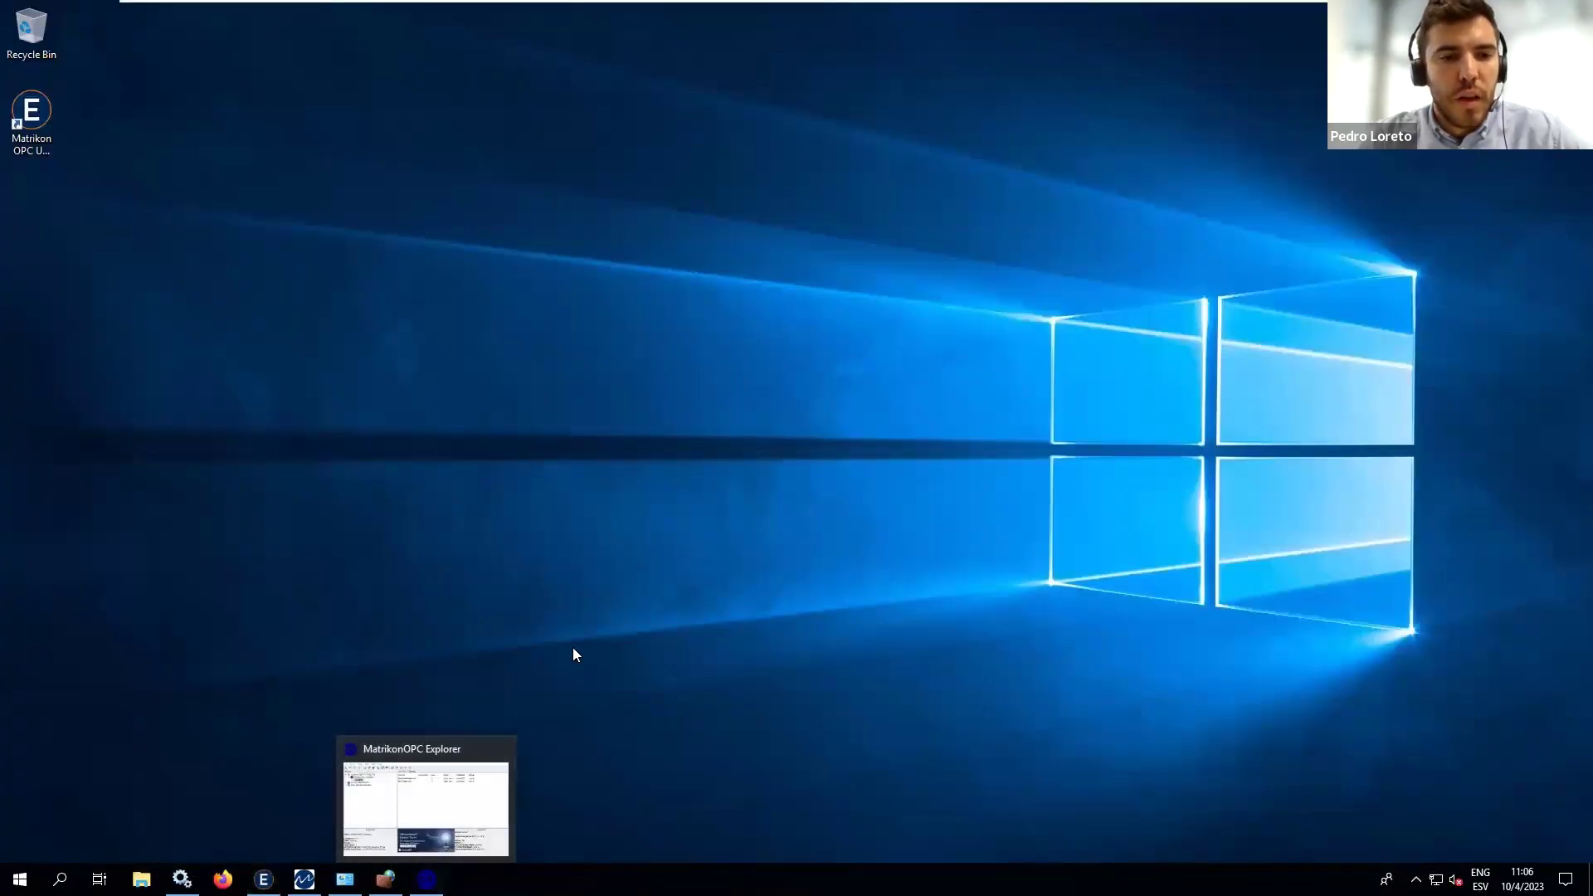
Inspect the Windows Defender Firewall status and its inbound rules, and return to the virtual machine's desktop
click(346, 879)
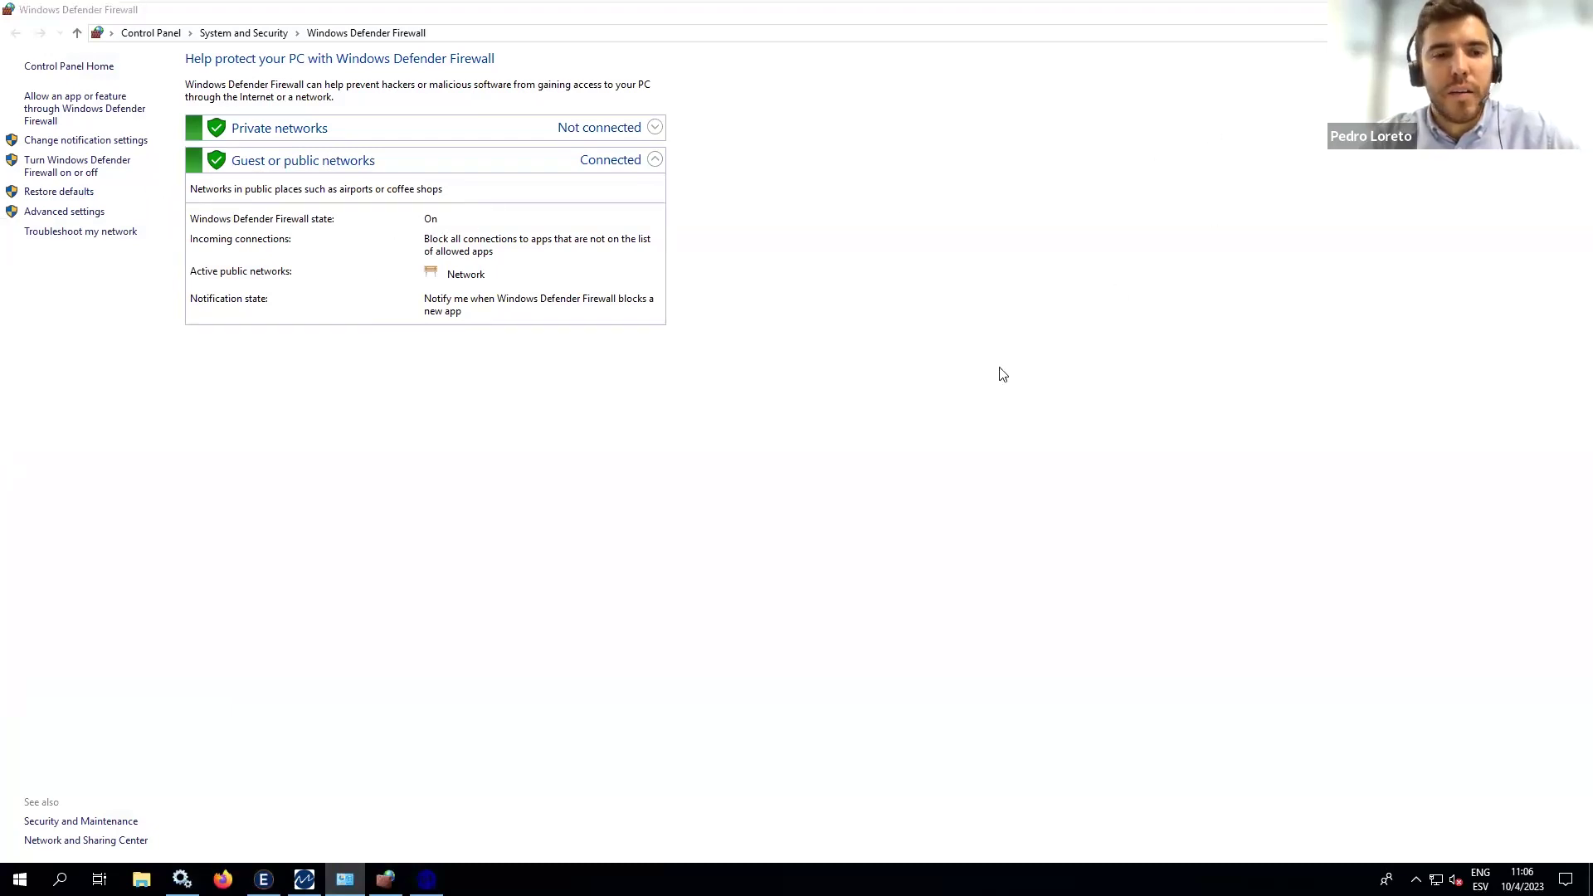
key(super+d)
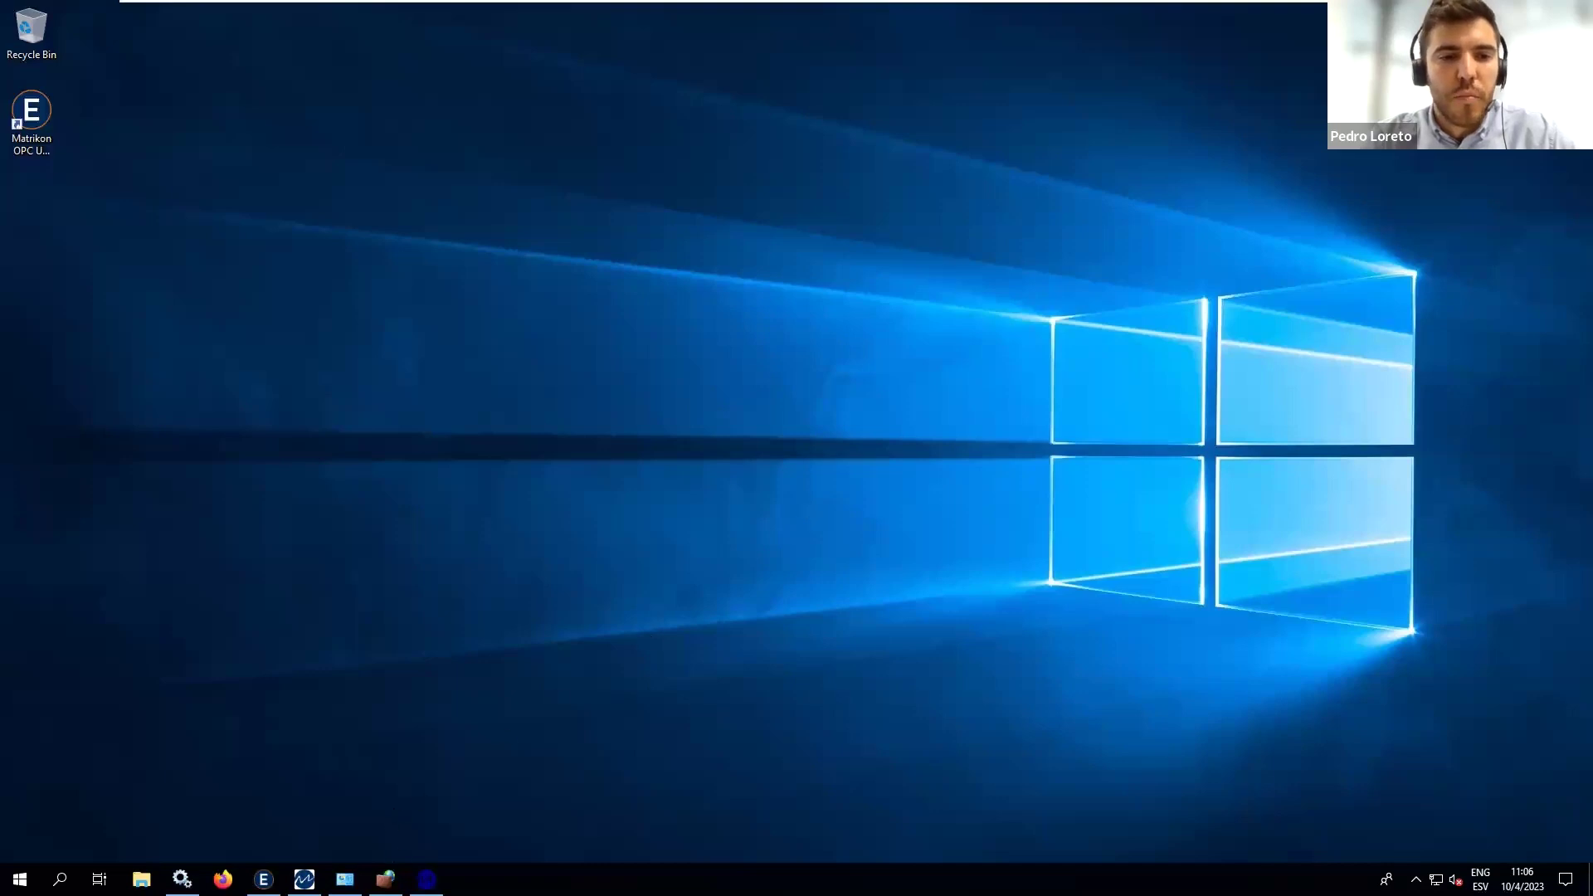
click(386, 879)
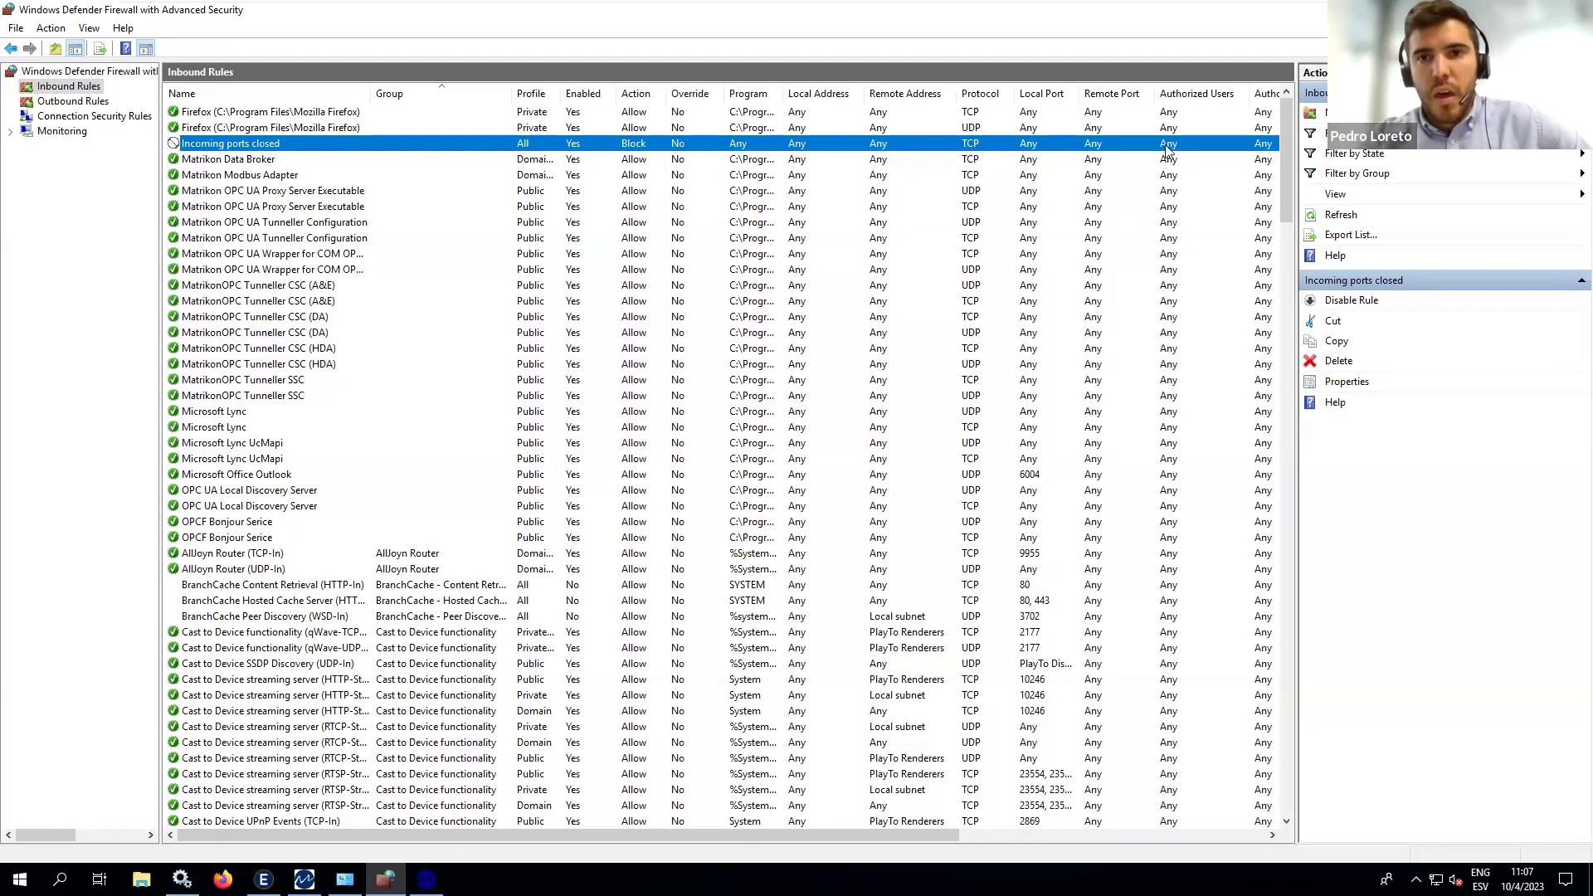
key(super+d)
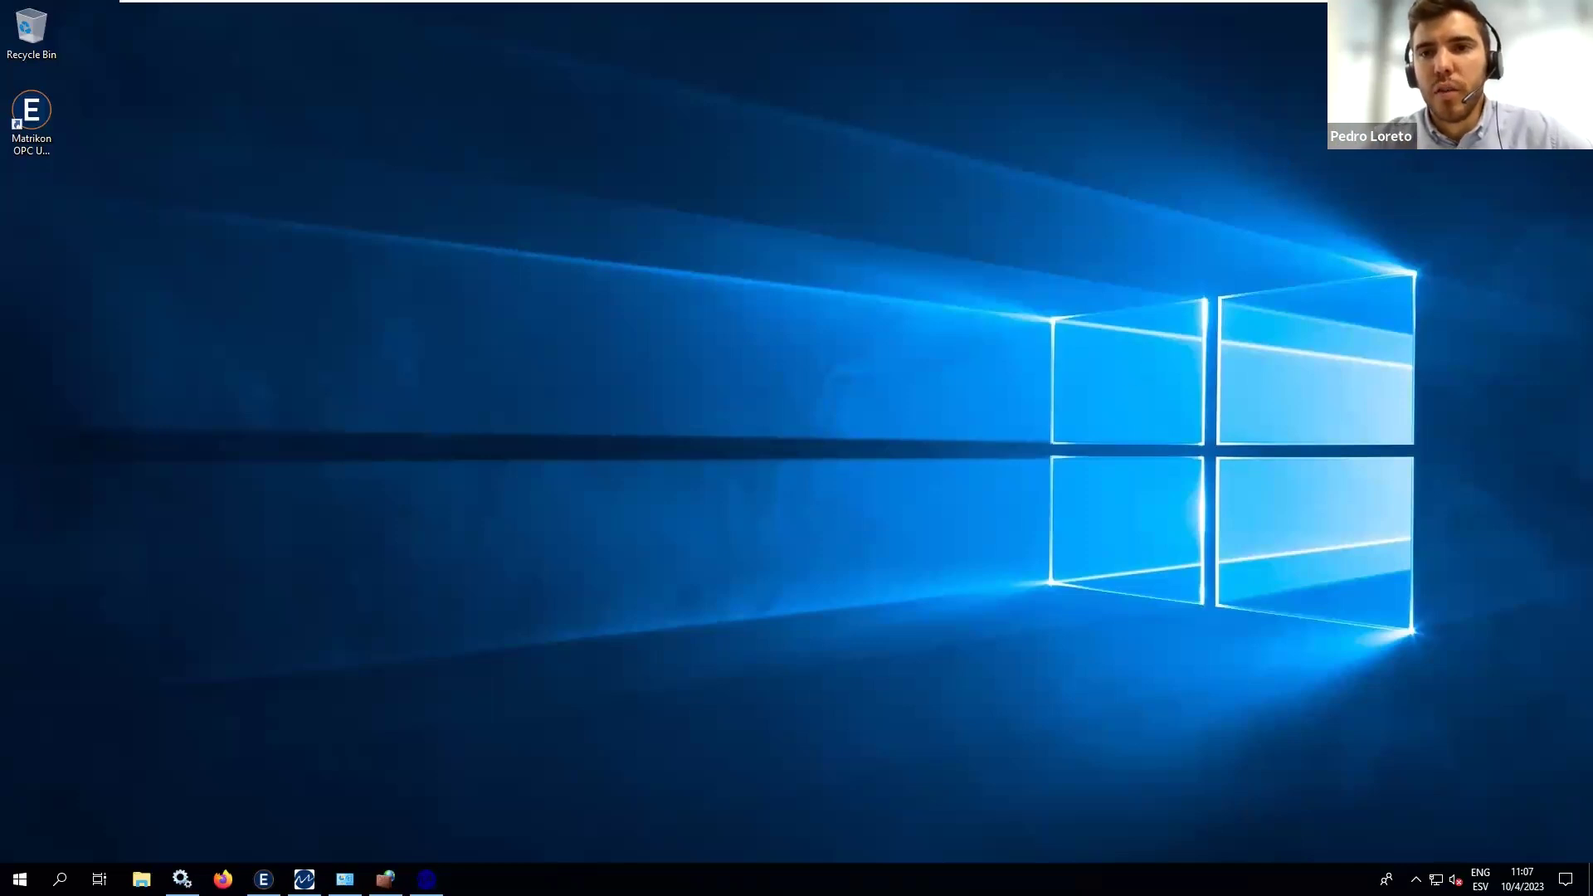
Return to the demo architecture slide in PowerPoint and switch to the 192.168.3.133 Remote Desktop session
mouse_move(722, 2)
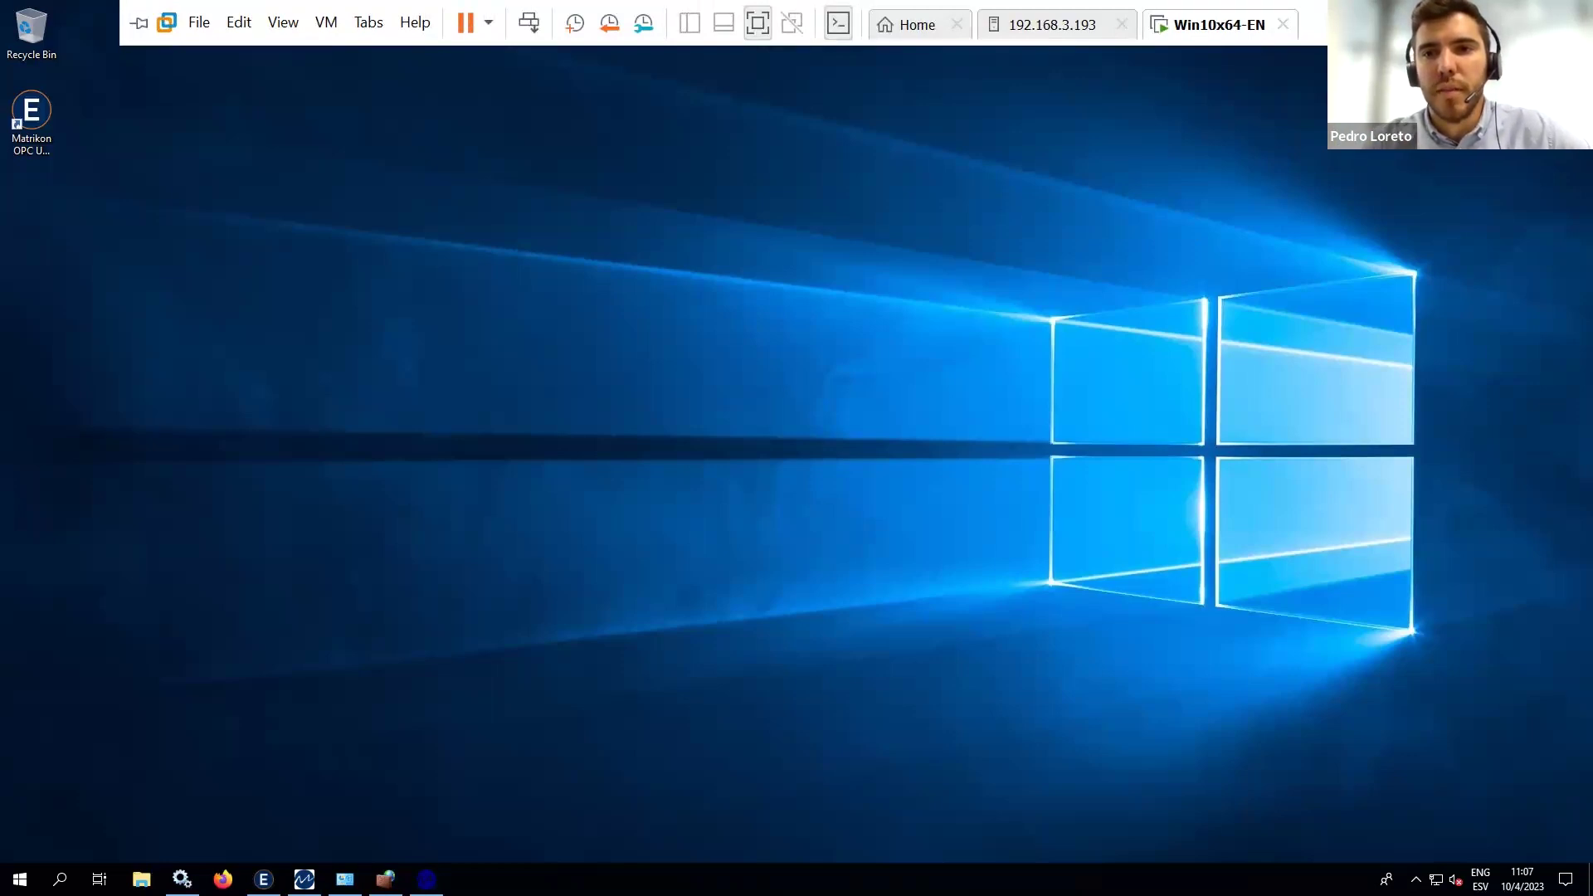
key(alt+Tab)
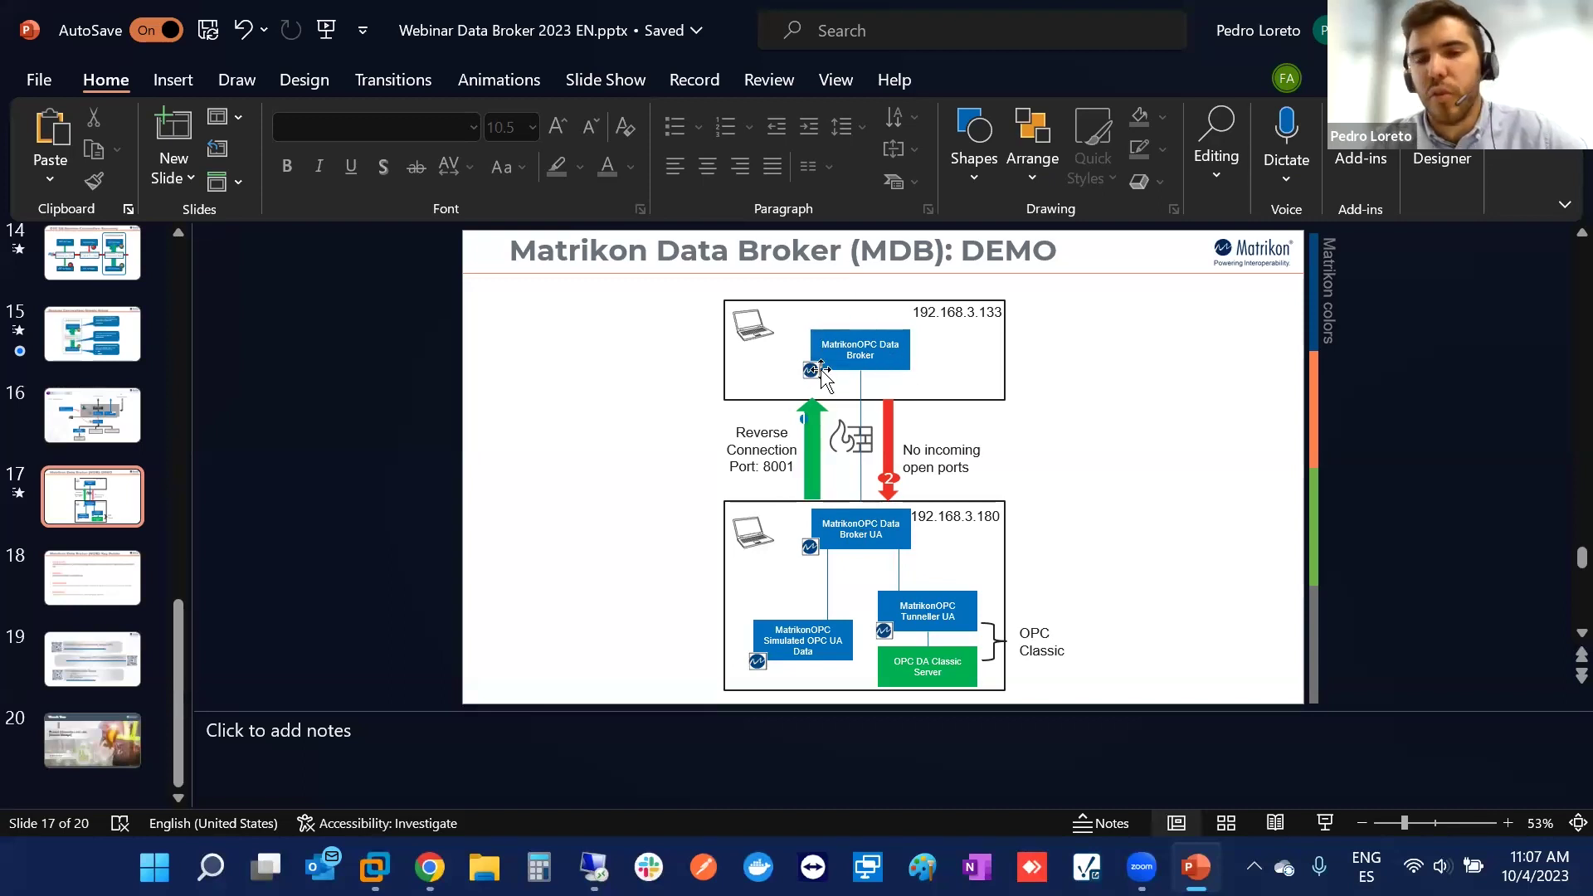
mouse_move(595, 867)
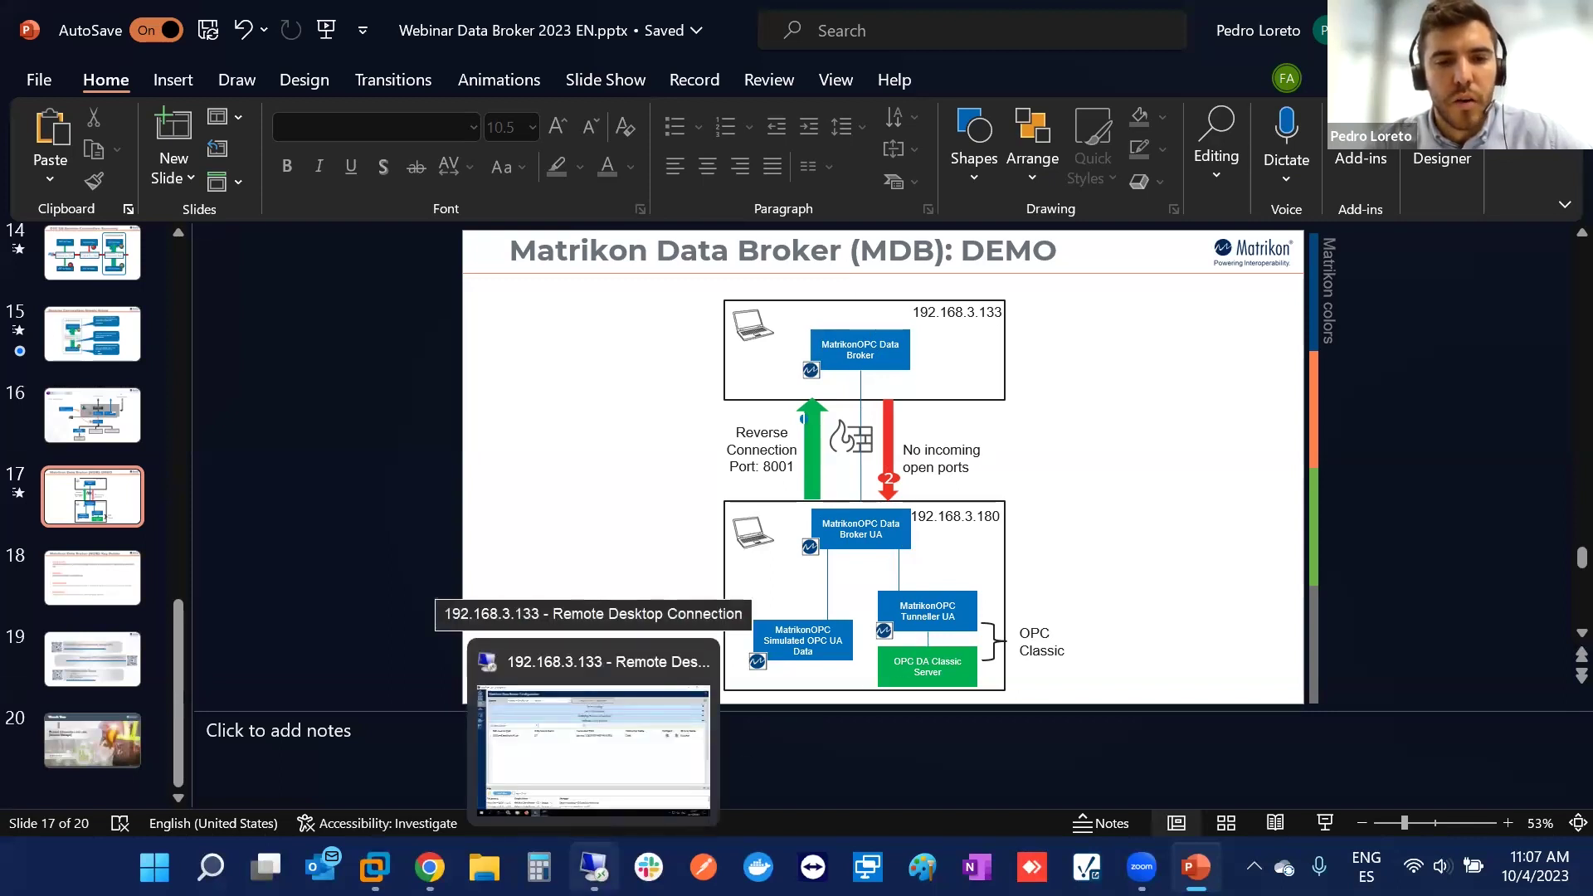
click(593, 746)
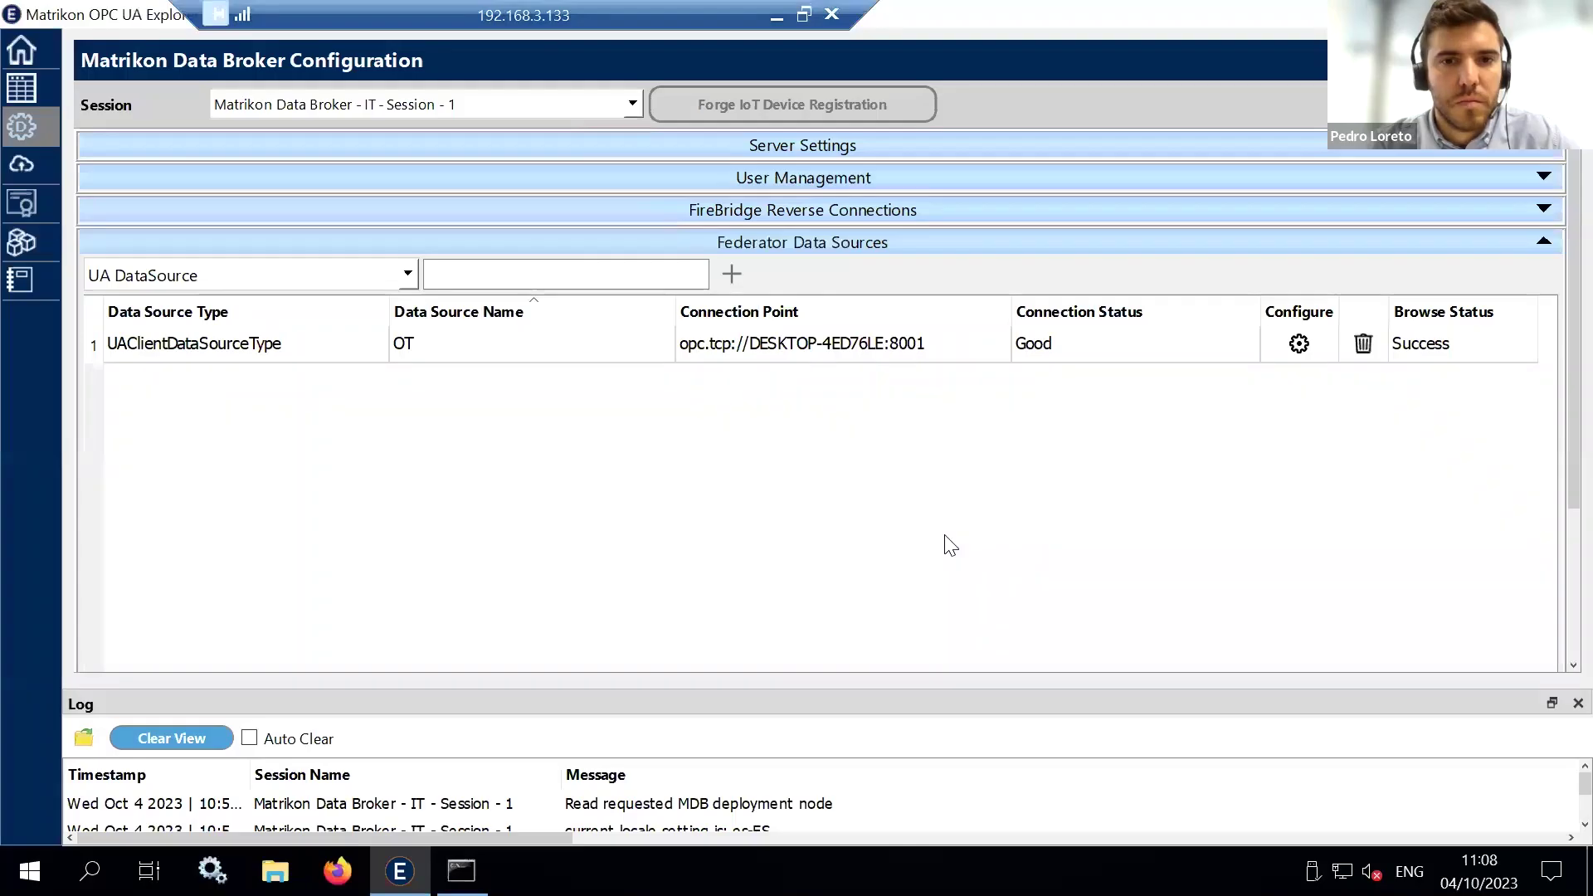
Hide the data broker configuration and bring up the Command Prompt on the remote server
key(super+d)
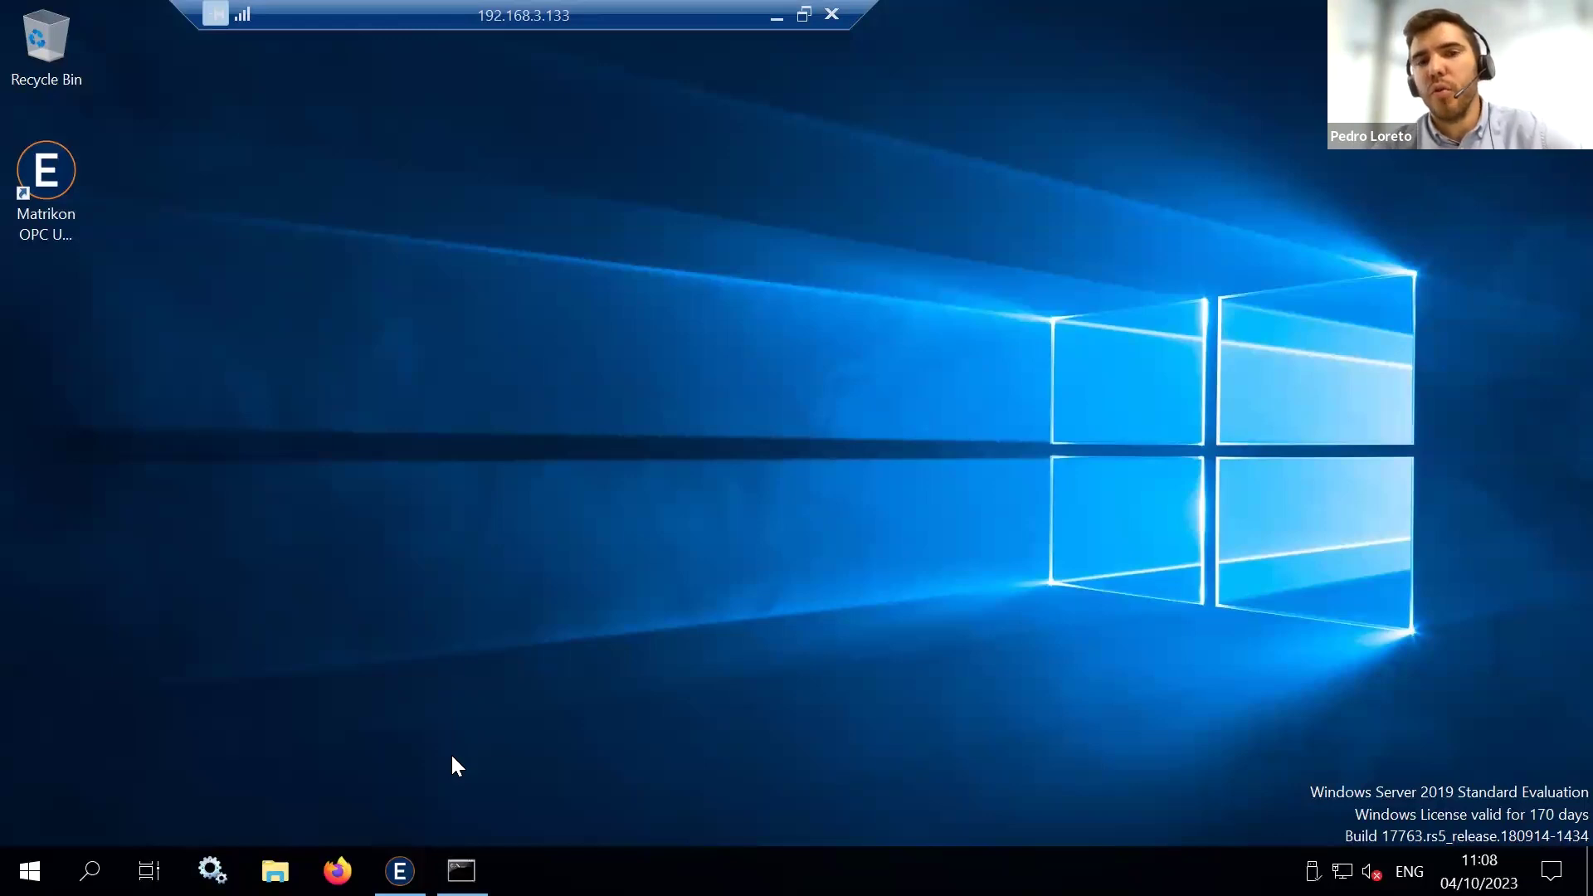
click(461, 870)
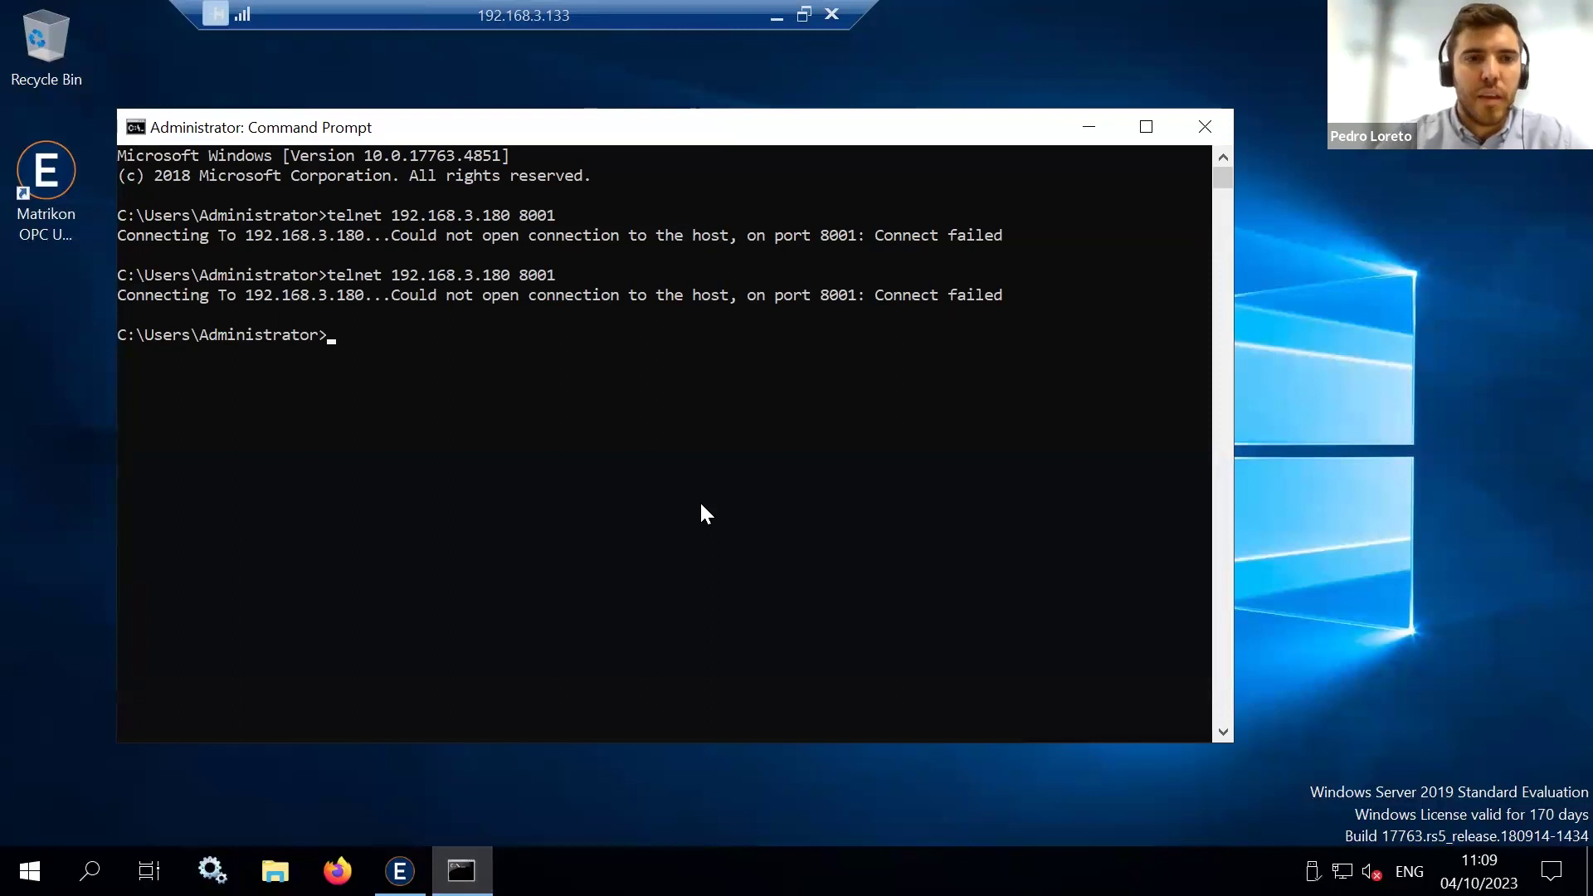
Discard the recalled telnet command and try to empty the Command Prompt window with the clear command
key(Up)
key(BackSpace)
key(BackSpace)
key(BackSpace)
key(BackSpace)
key(BackSpace)
key(BackSpace)
key(BackSpace)
key(BackSpace)
key(BackSpace)
key(BackSpace)
key(BackSpace)
key(BackSpace)
key(BackSpace)
key(BackSpace)
key(BackSpace)
key(BackSpace)
key(BackSpace)
key(BackSpace)
key(BackSpace)
key(BackSpace)
key(BackSpace)
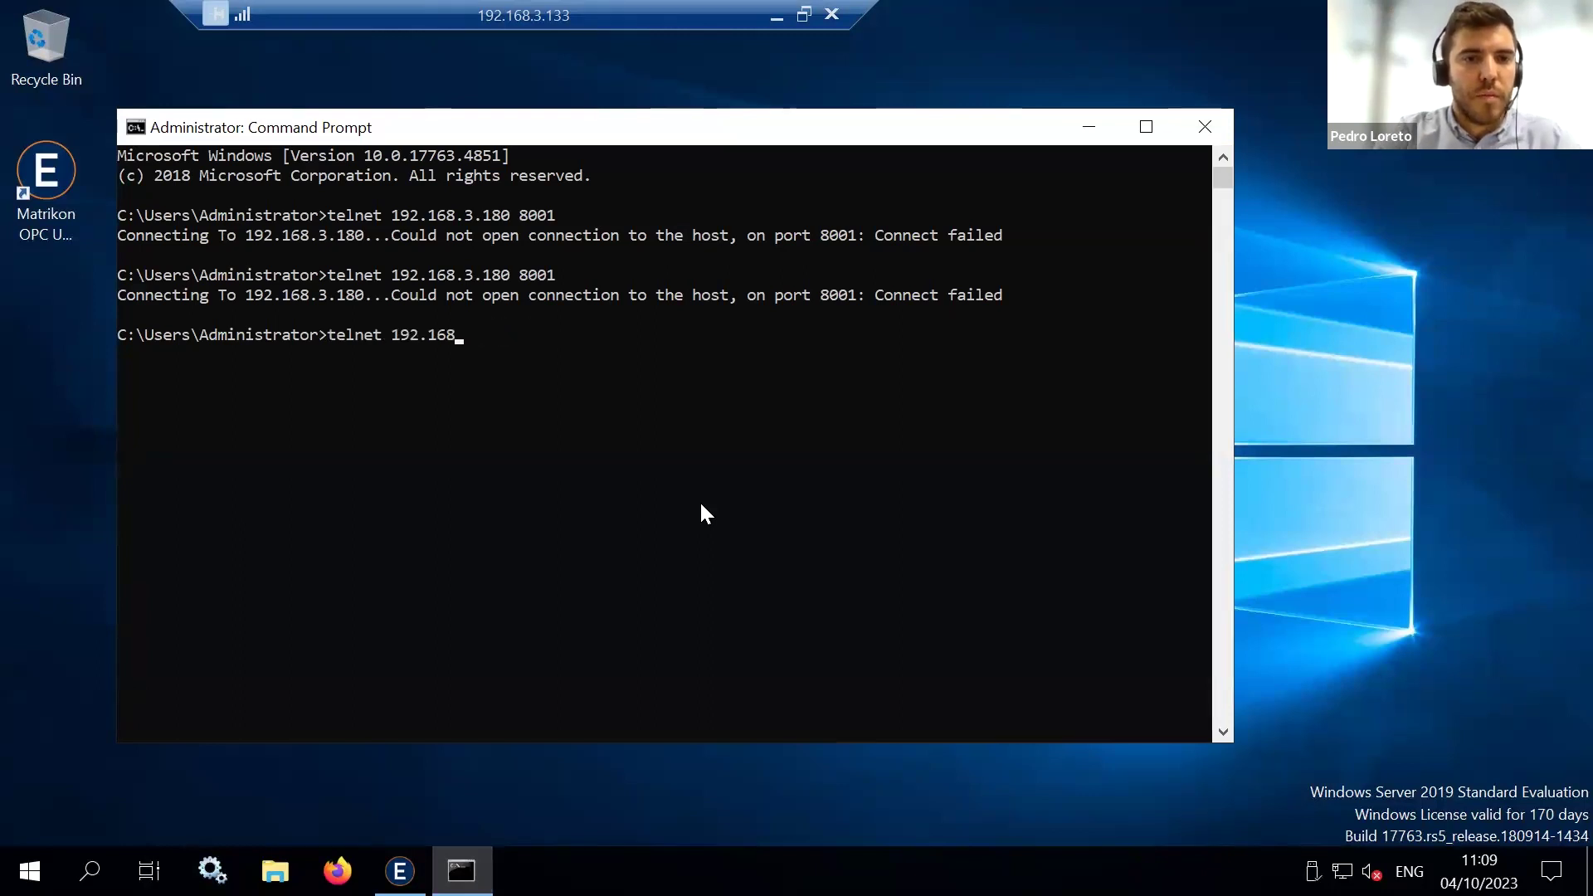
text(clear)
key(Return)
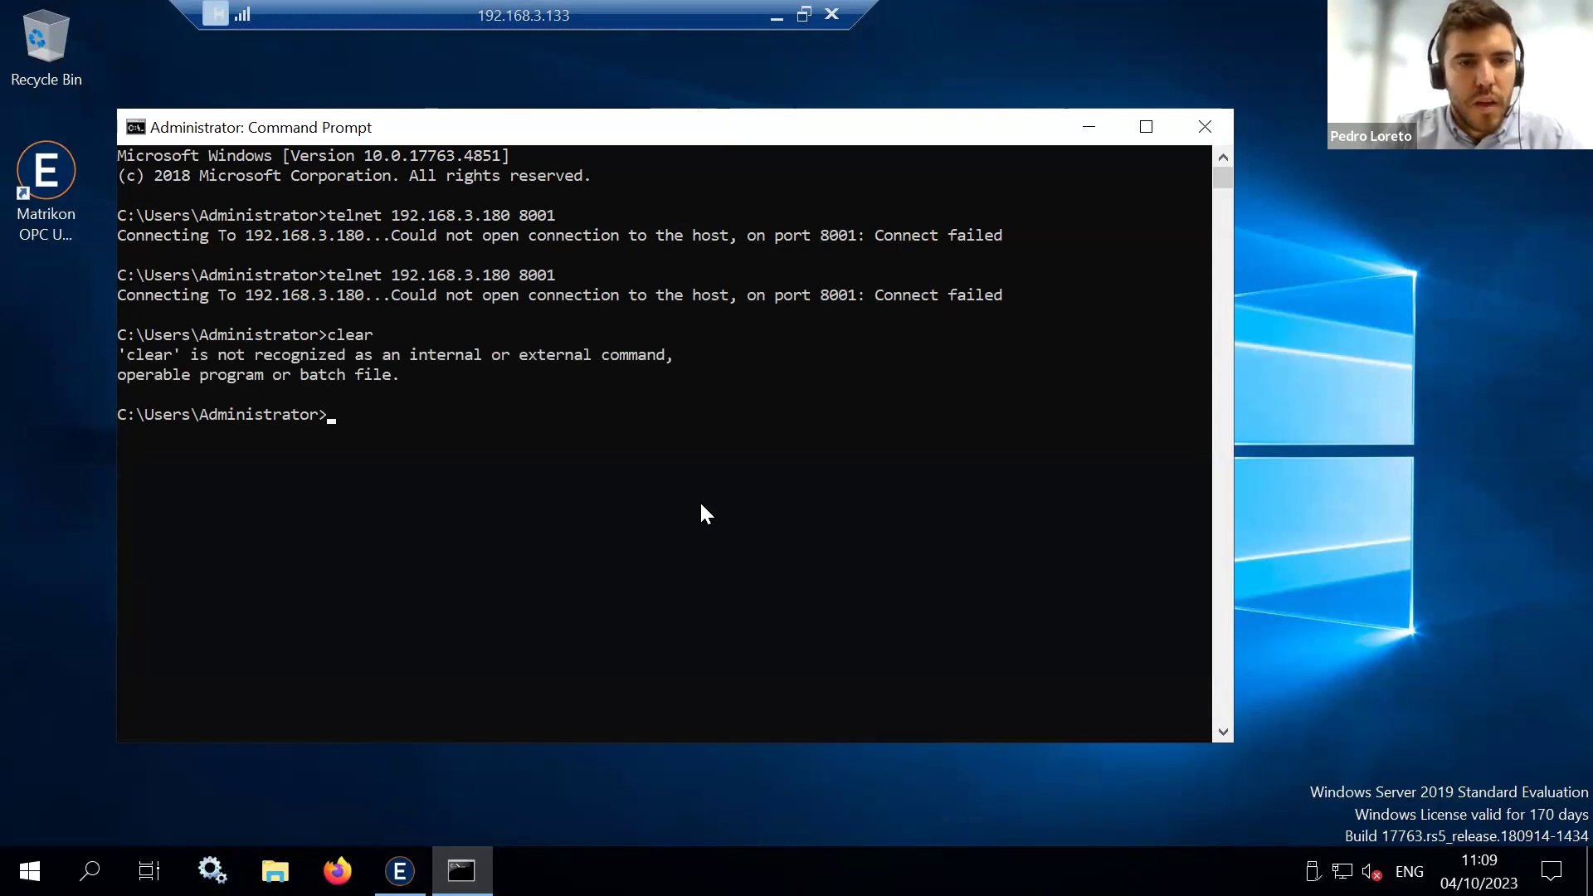
Run telnet 192.168.3.180 8001 to test the incoming port, and minimize the Command Prompt
key(Up)
key(Up)
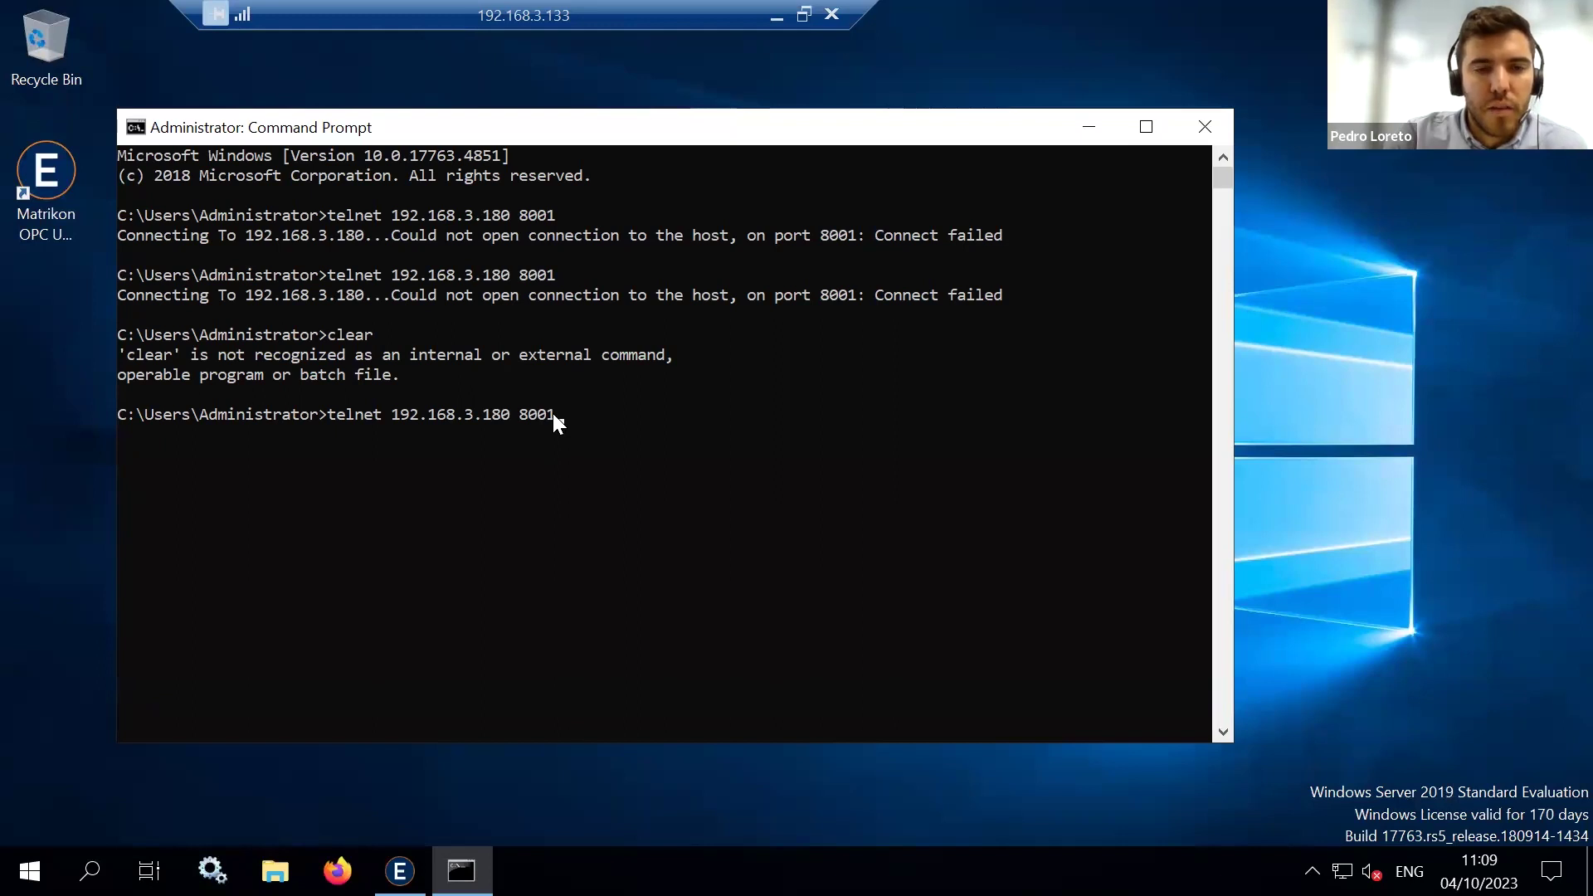
key(Return)
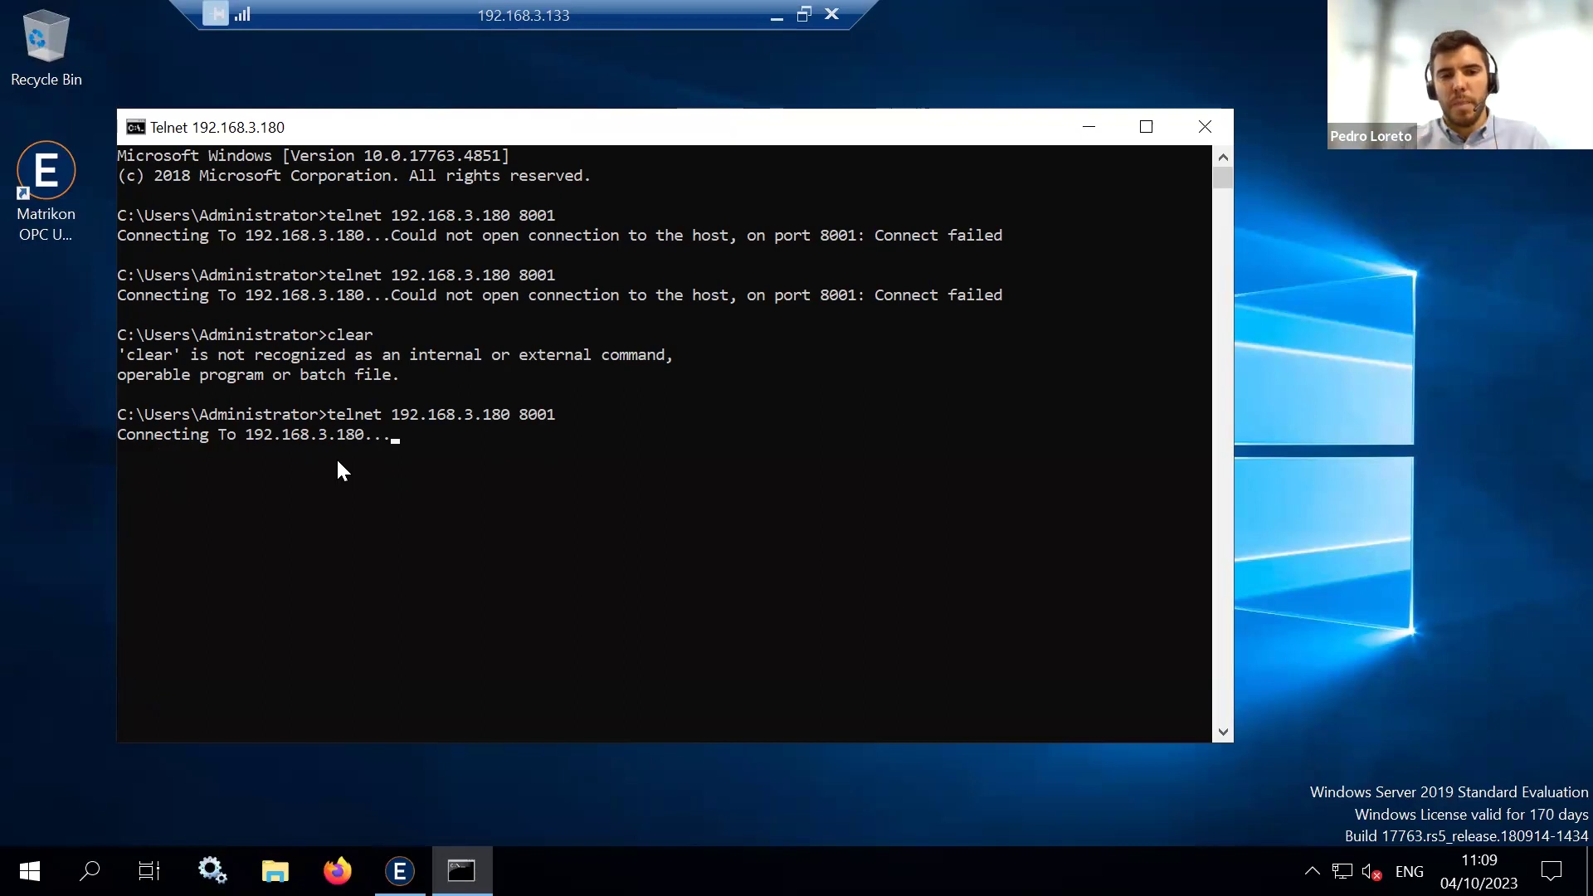
click(1087, 132)
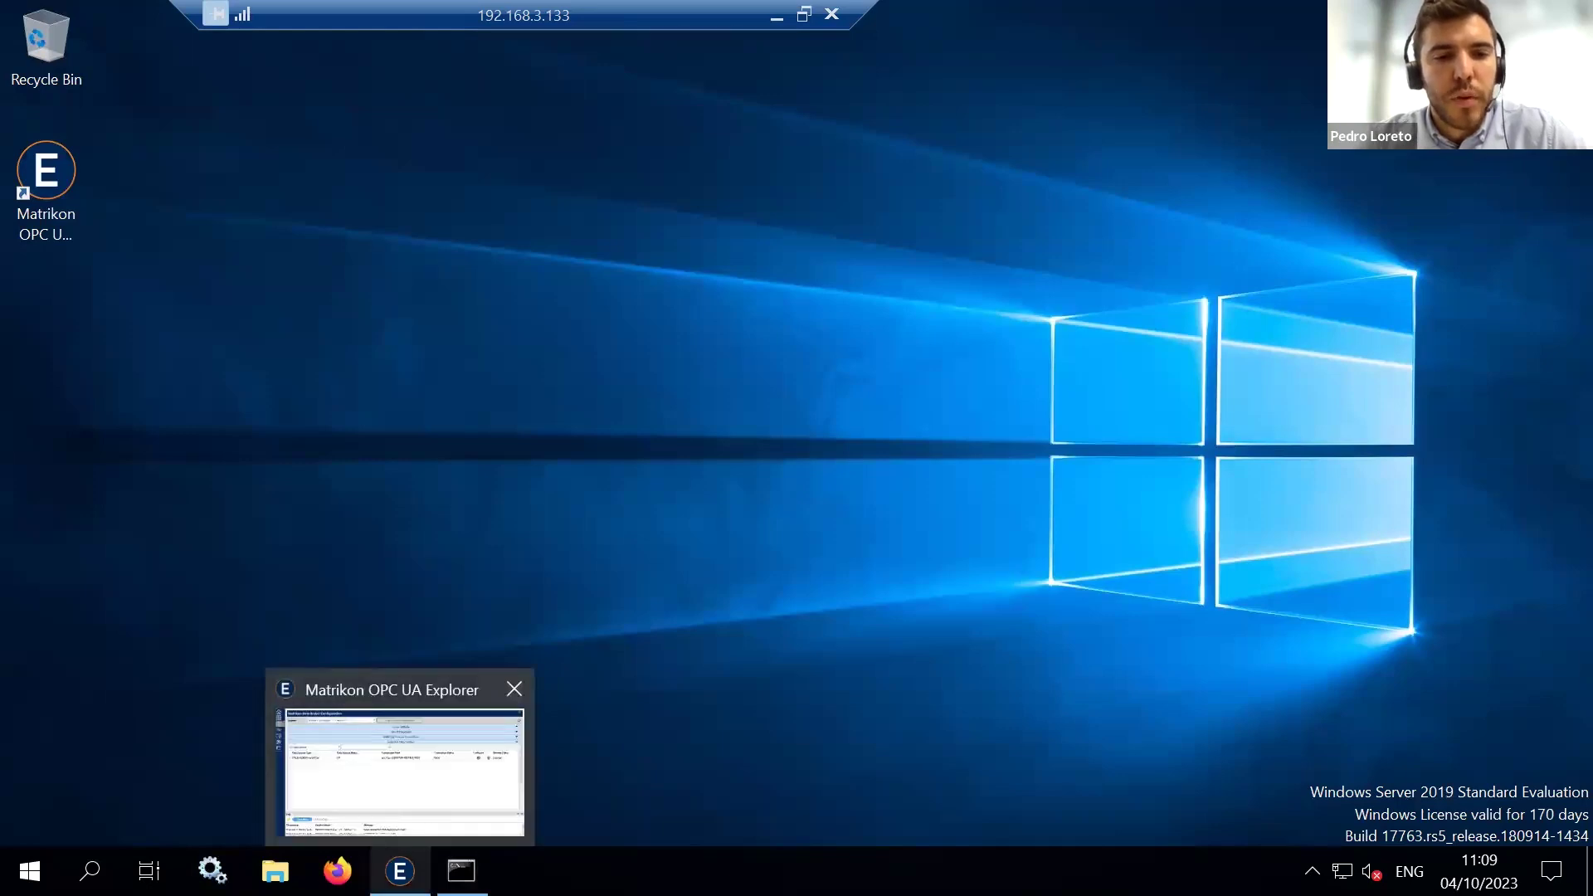
Examine the connection configuration of the OT data source in Matrikon OPC UA Explorer and minimize its dialog
click(400, 870)
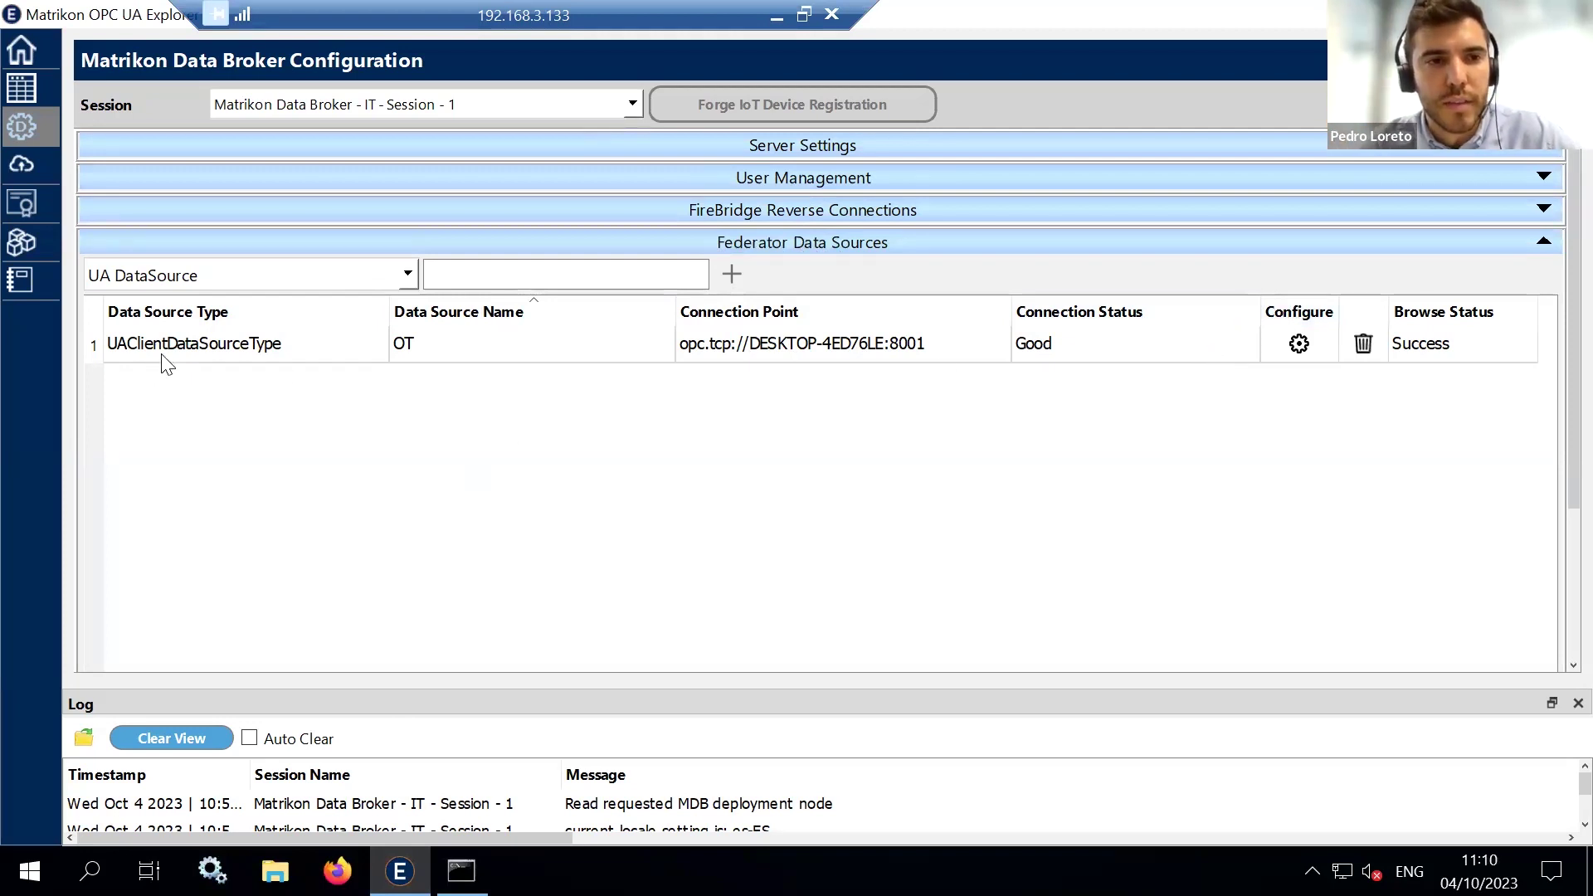
click(1299, 343)
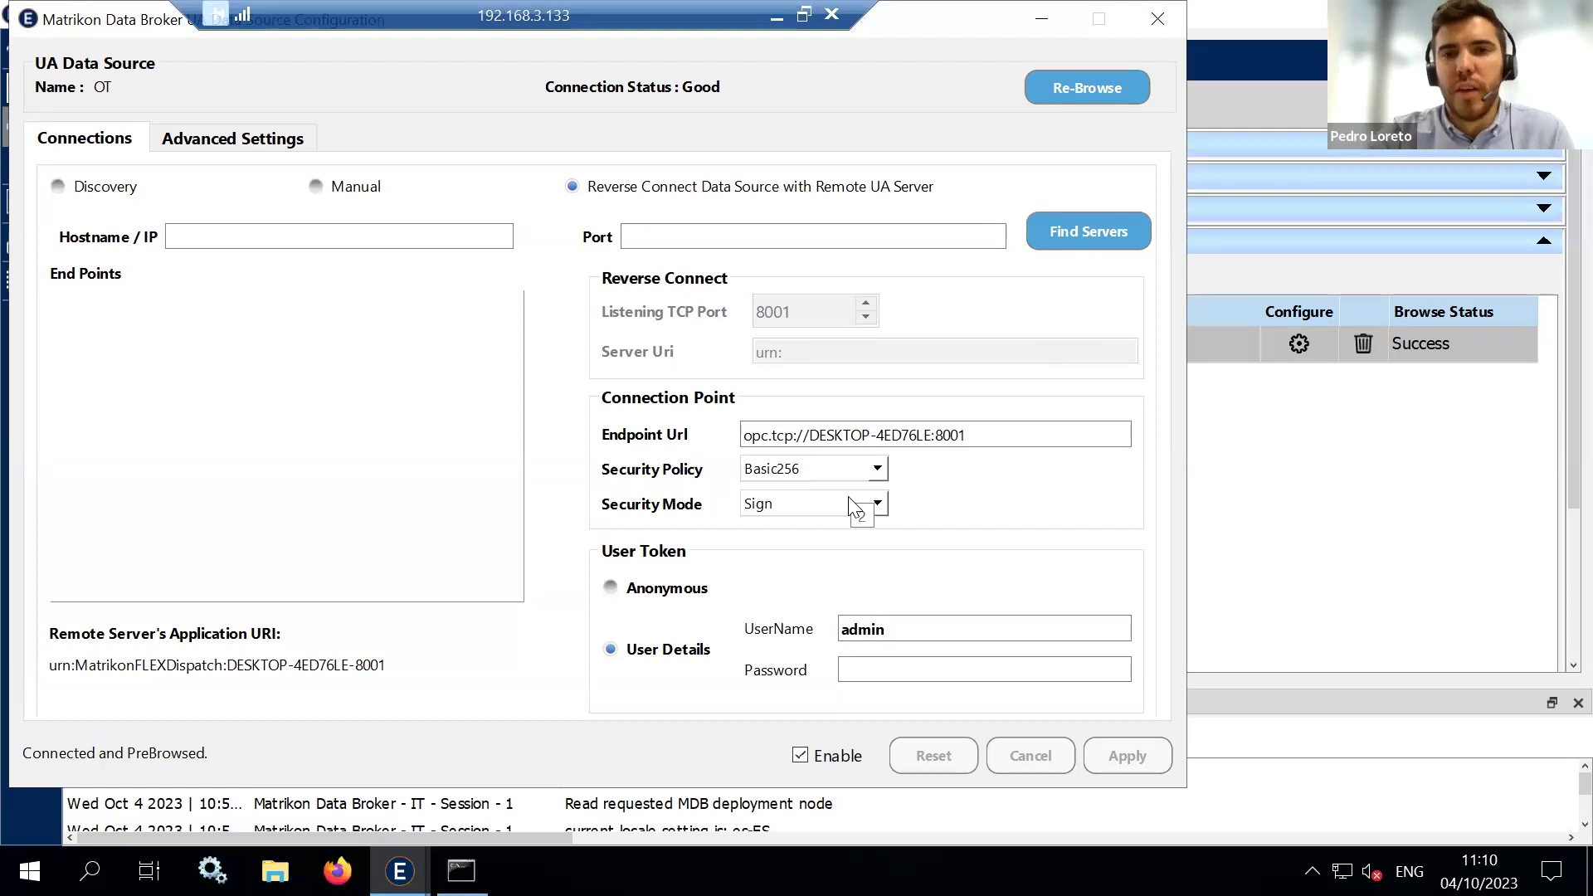
click(1042, 19)
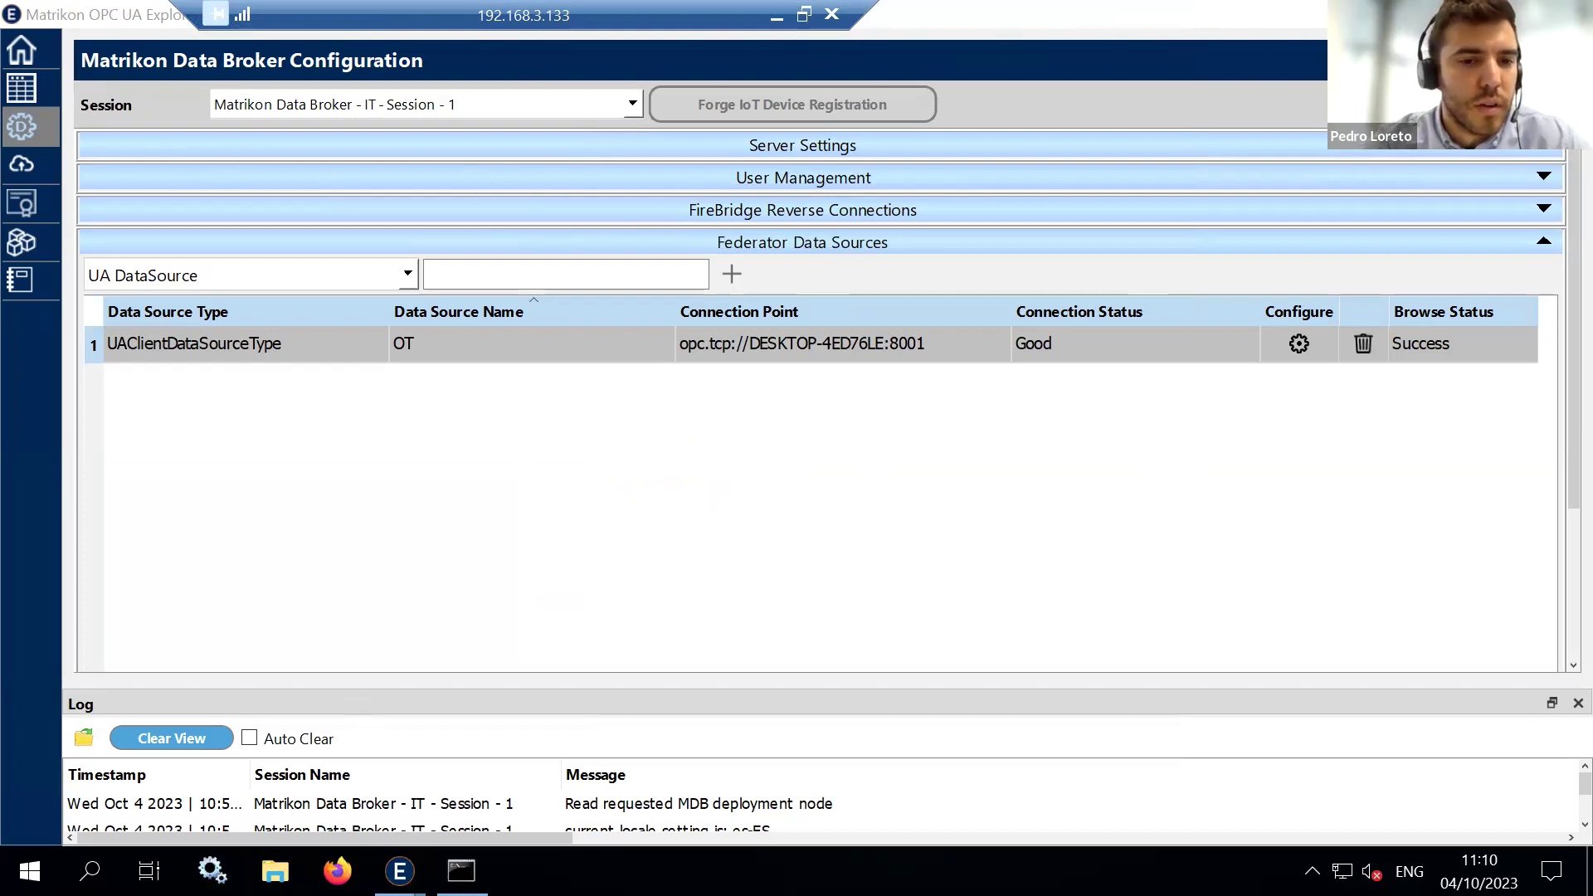
Close the Command Prompt window on the remote server
click(461, 871)
click(462, 871)
click(462, 871)
click(1205, 127)
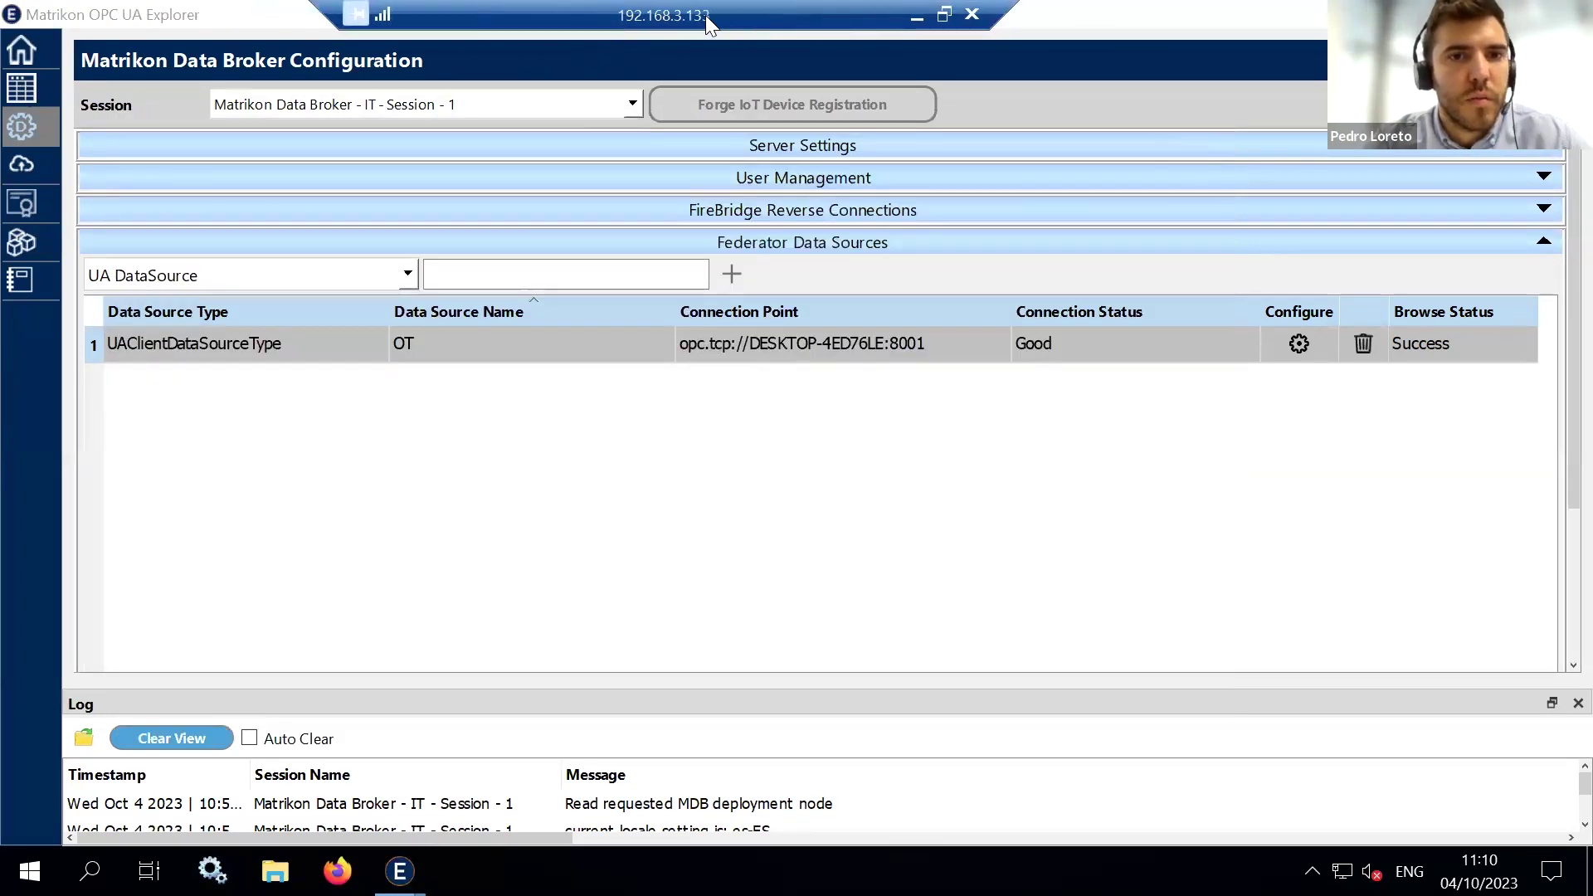
Check the demo slide behind the 192.168.3.133 session, reposition the session window and return it to full screen
click(767, 13)
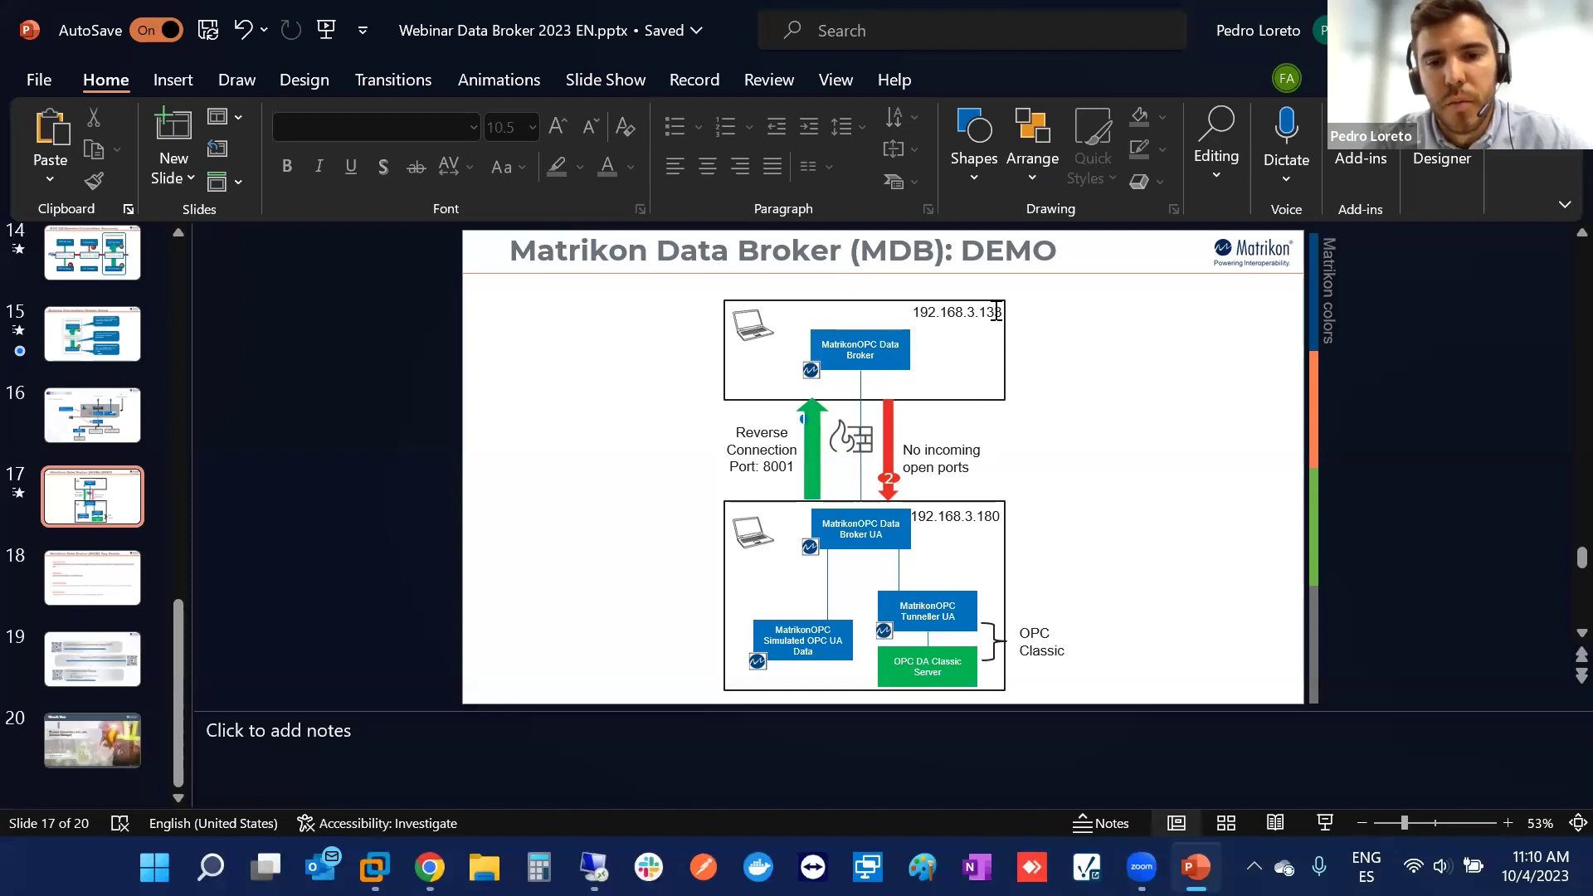
click(594, 867)
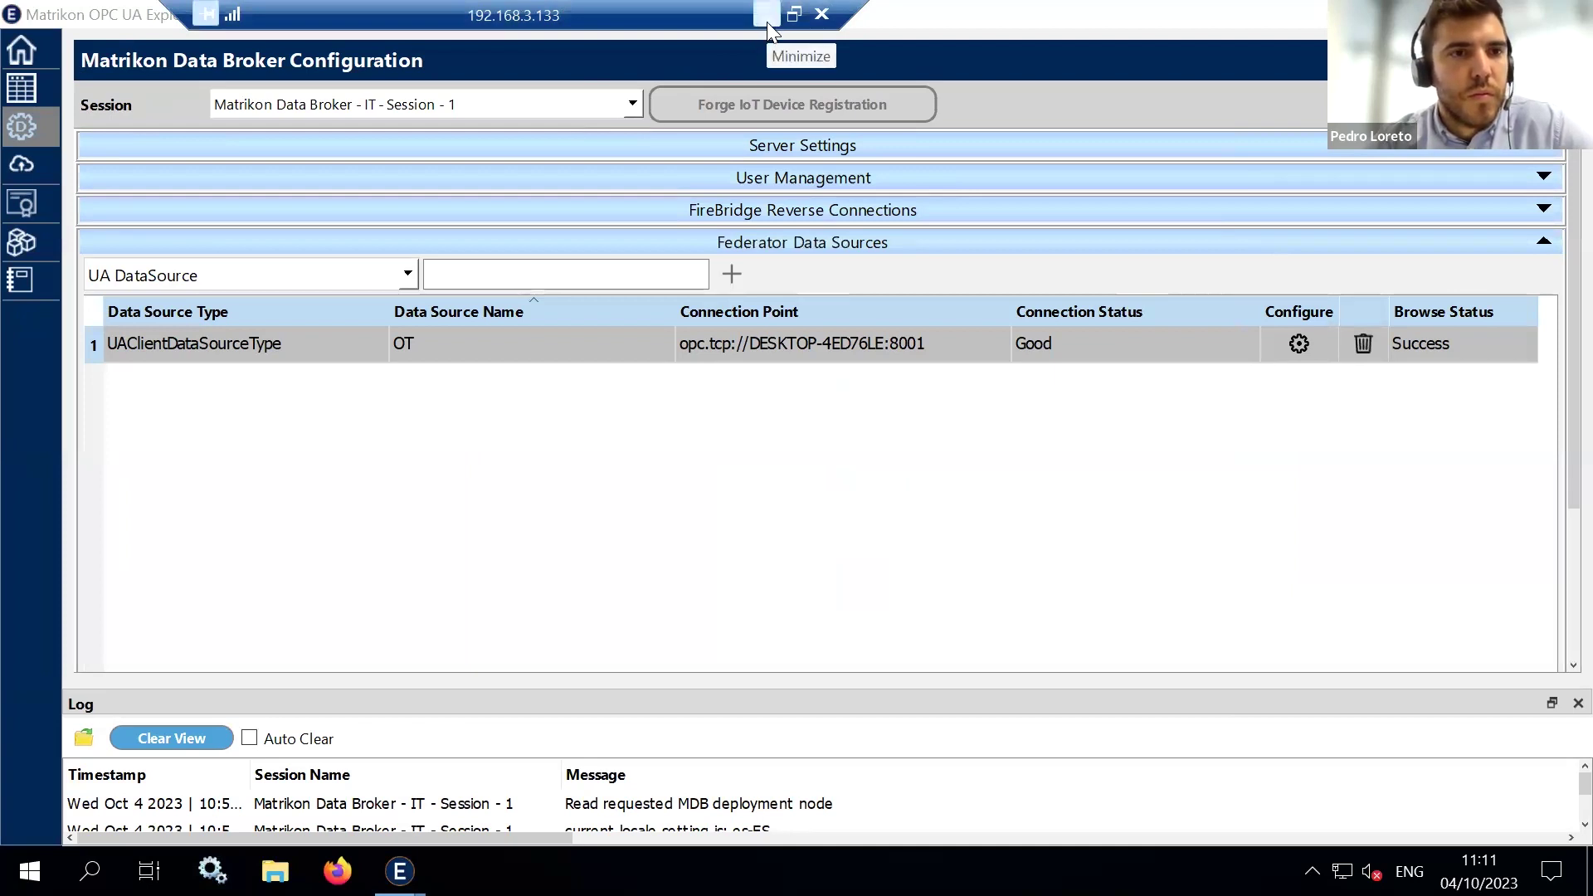
click(797, 17)
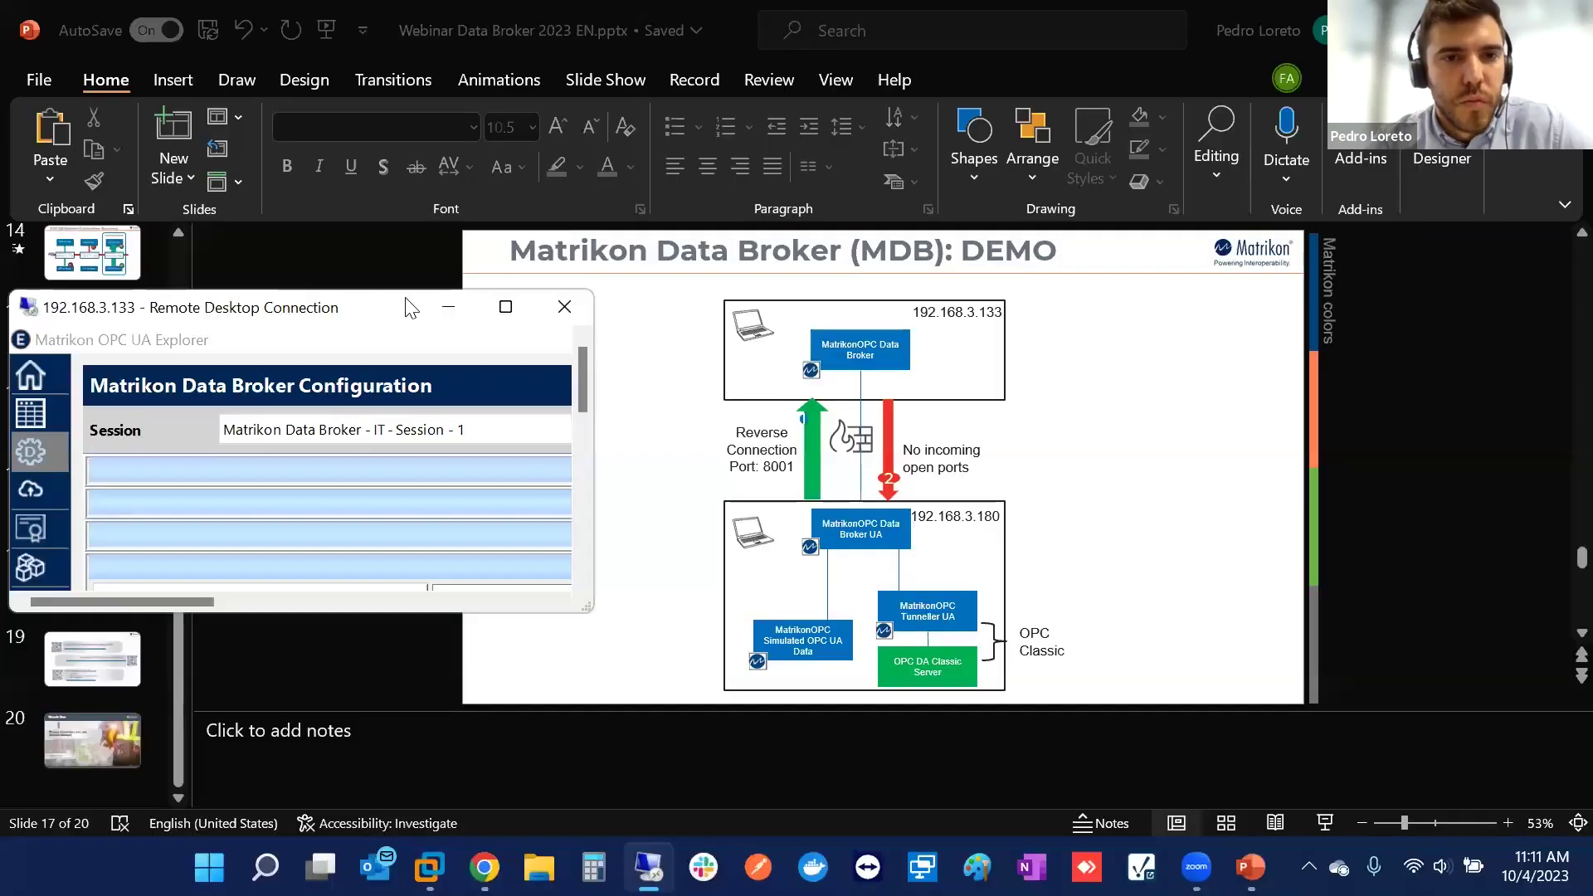
drag(405, 306, 738, 307)
click(846, 308)
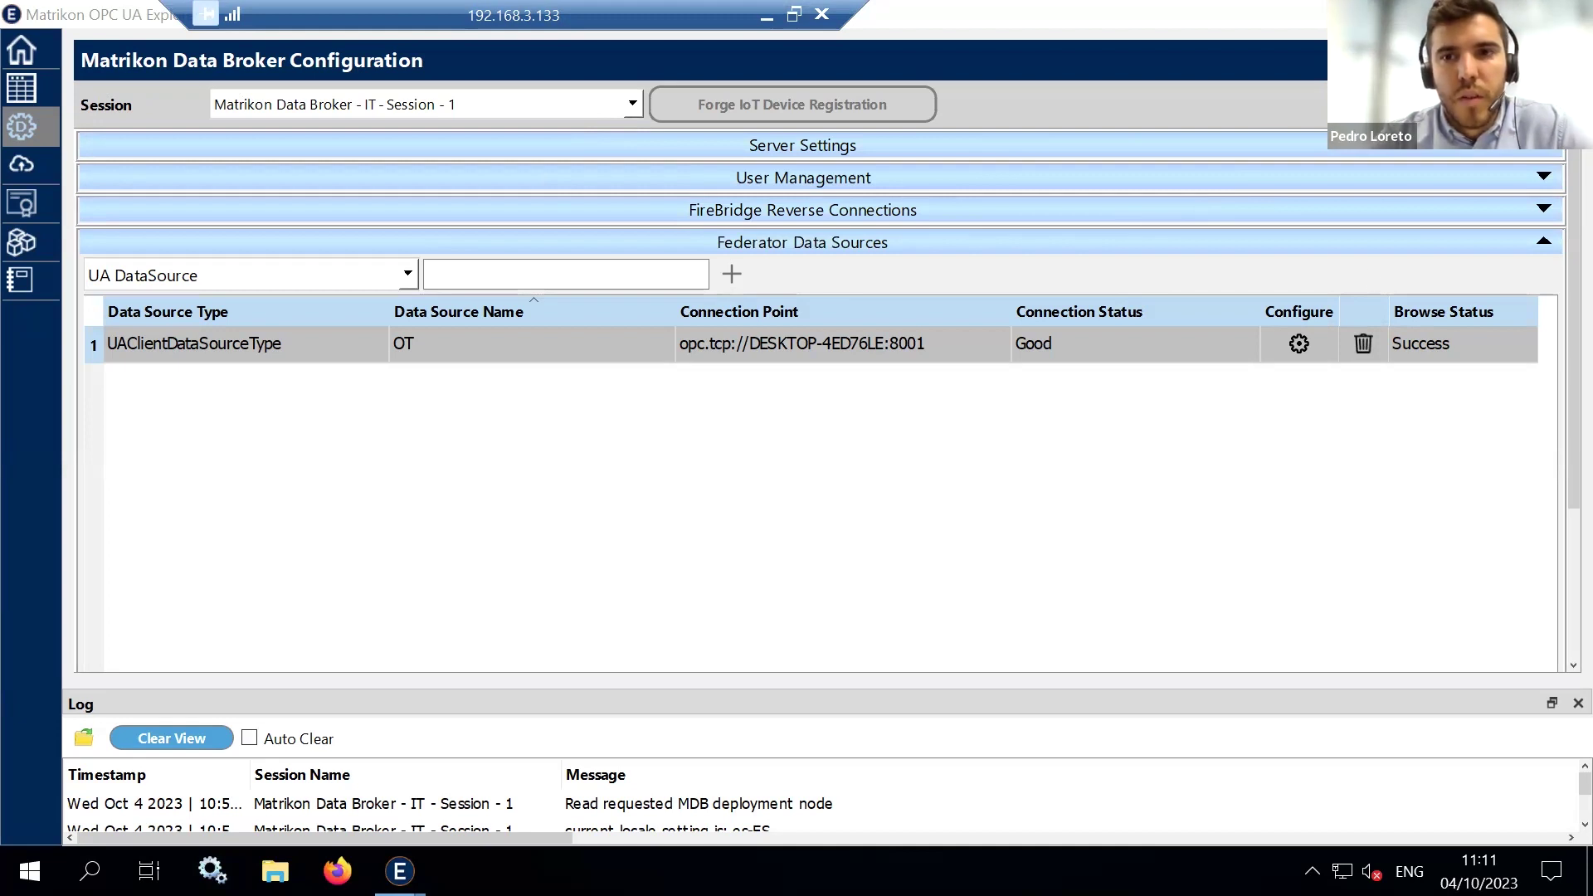
Disconnect the 192.168.3.133 remote session and reconnect to it, entering the account password and accepting the untrusted certificate
click(822, 17)
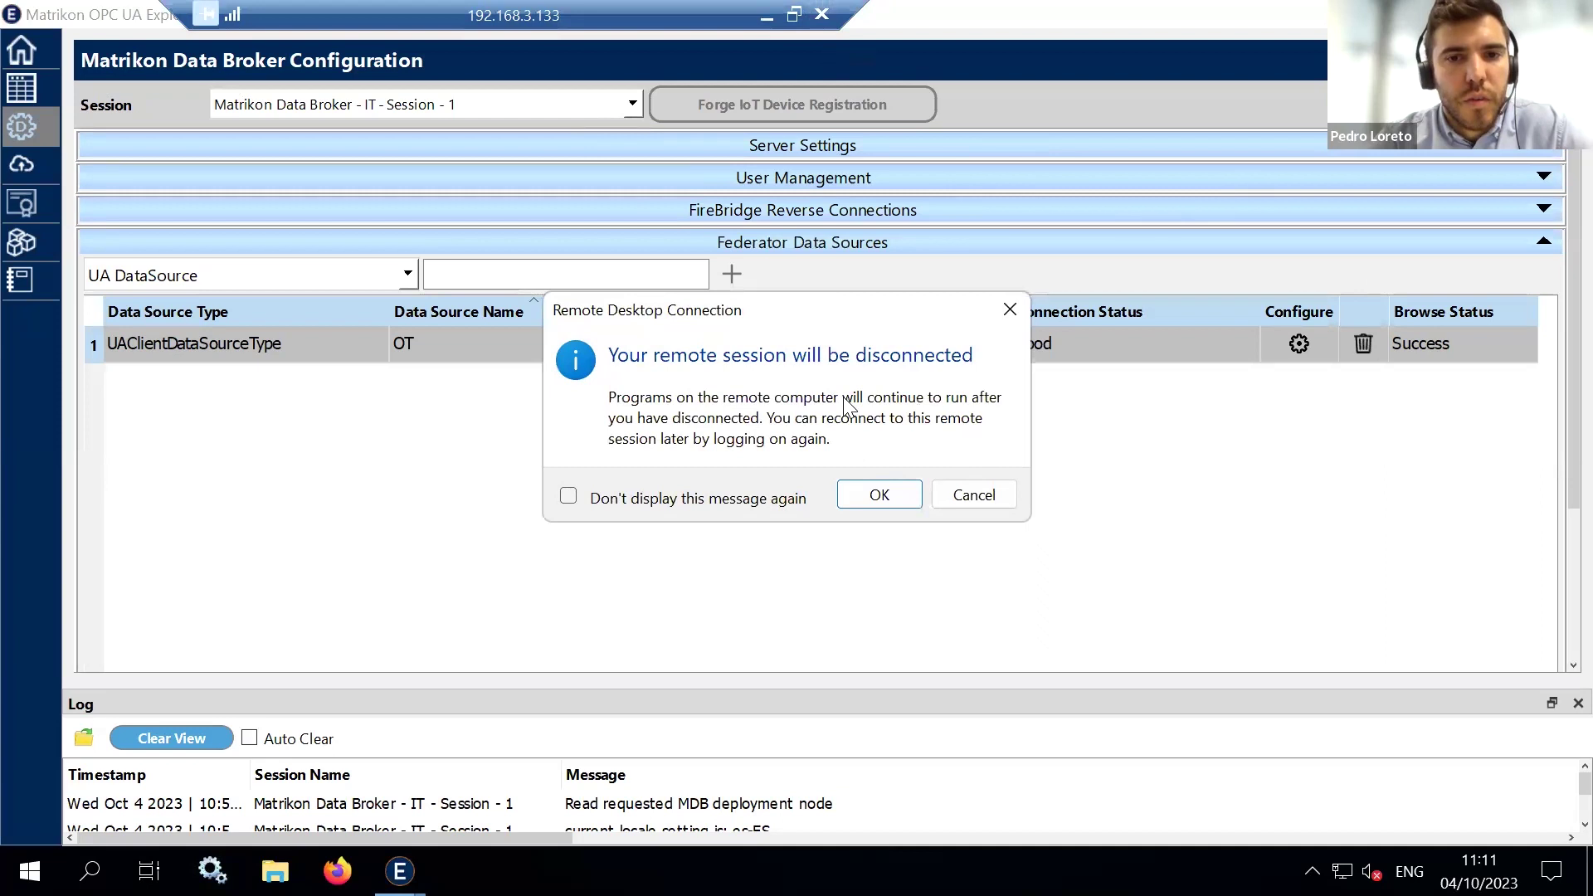
click(879, 494)
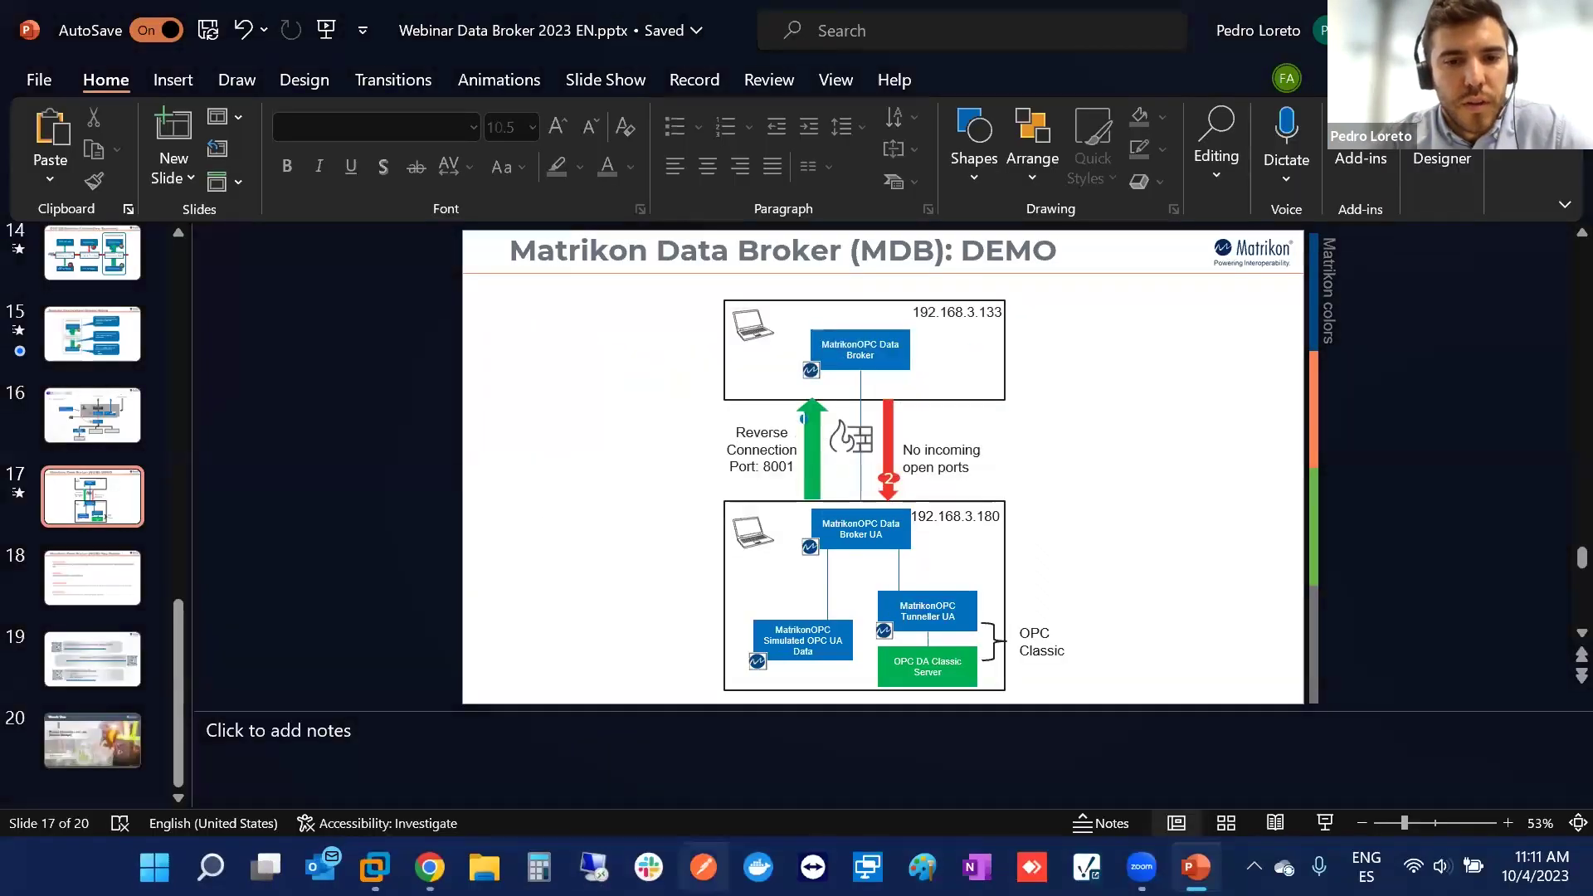
click(903, 428)
text(*****)
key(Return)
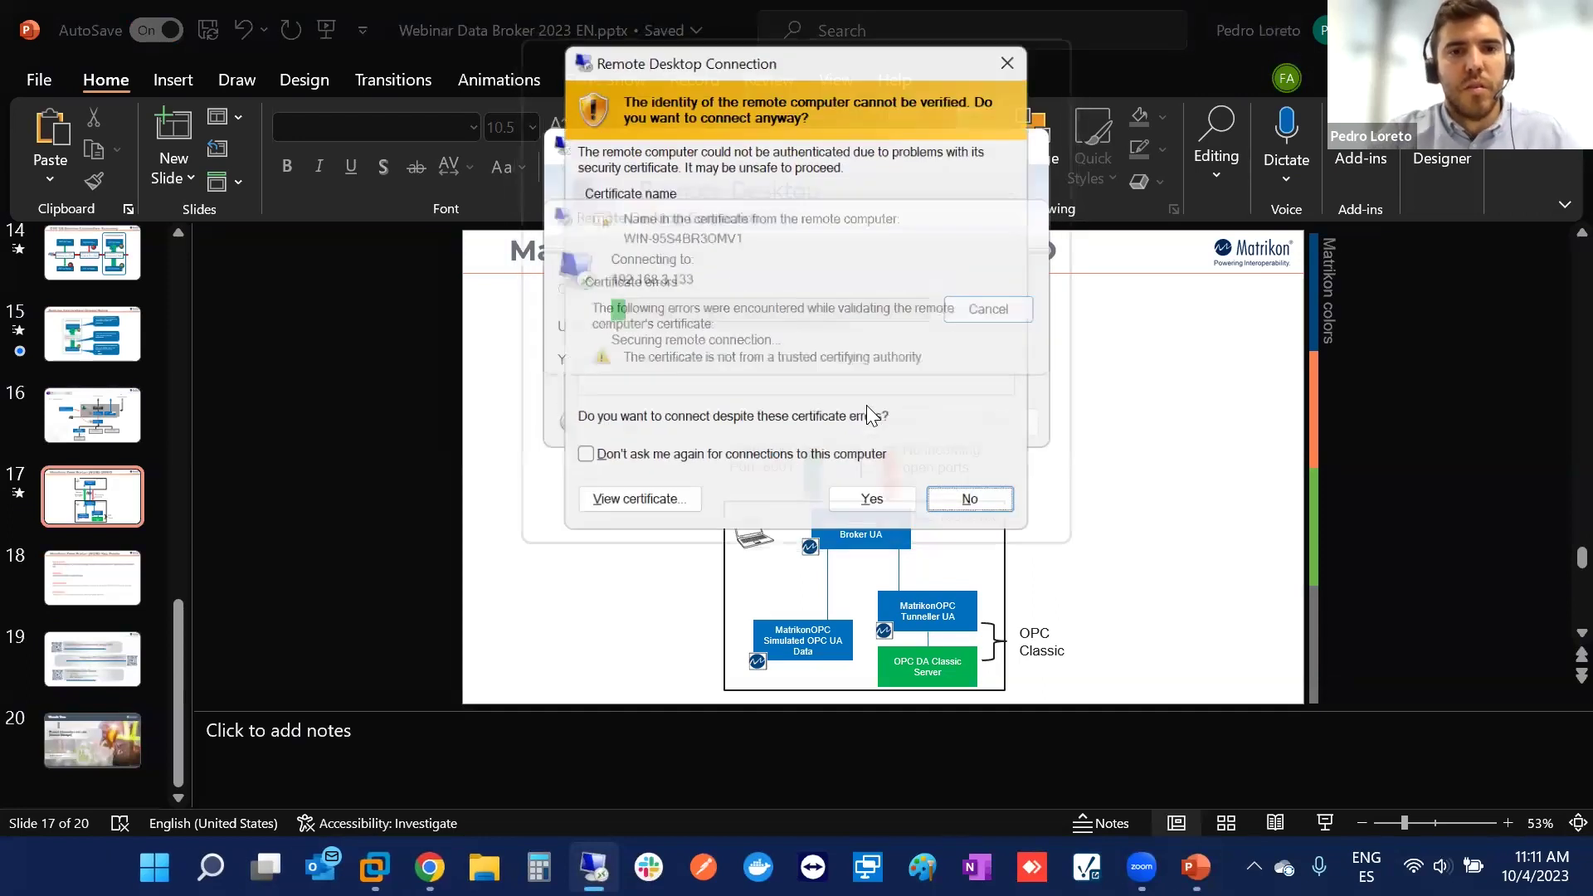
click(877, 510)
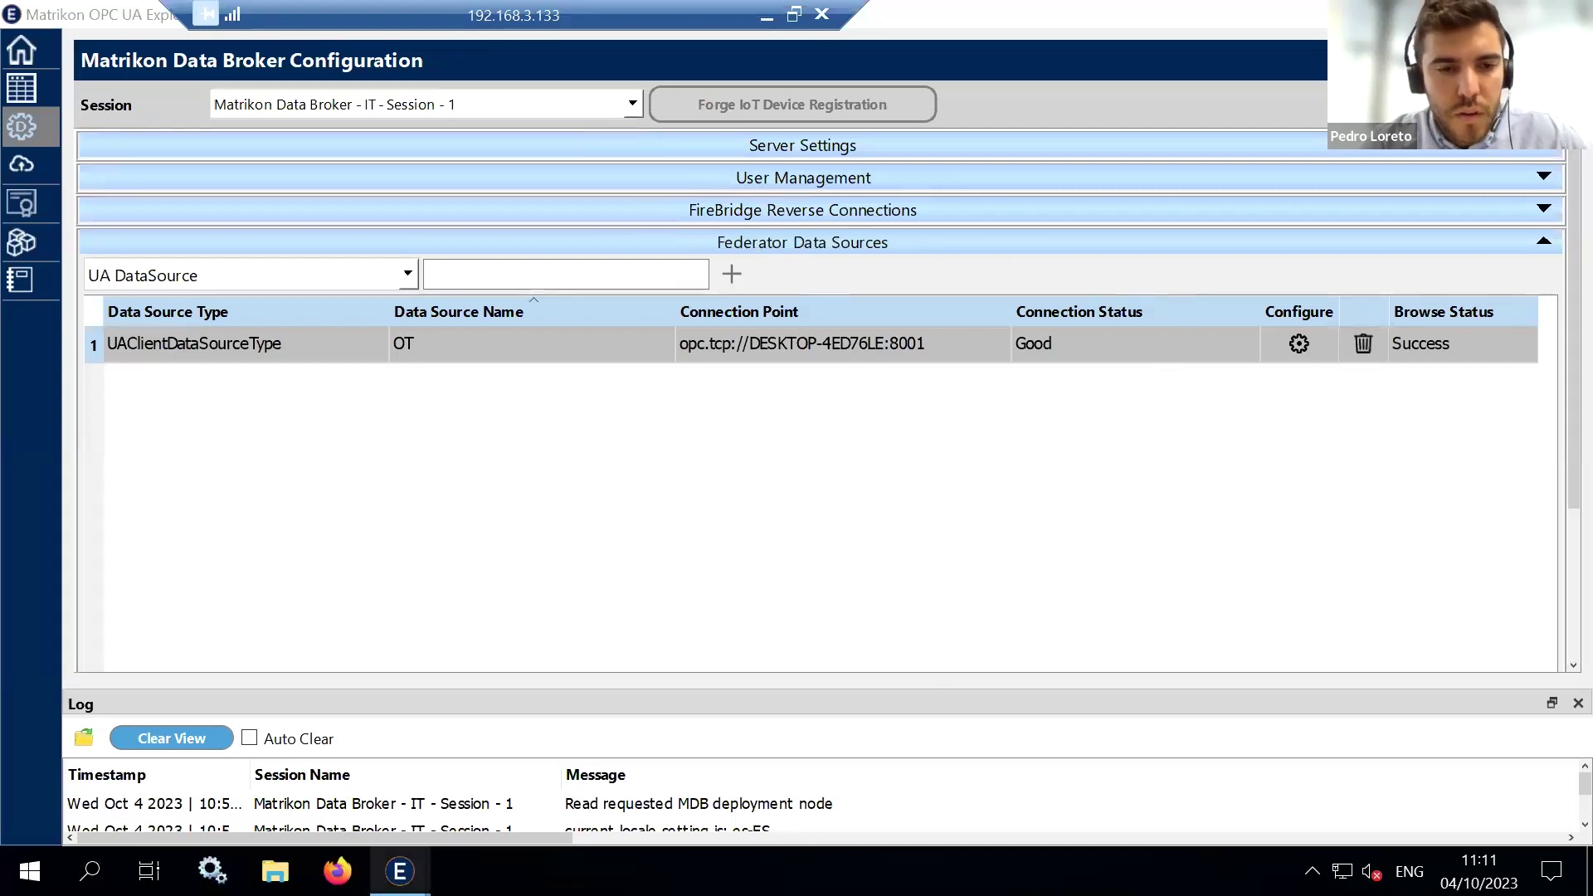
Bring up the OT data source configuration window, close it, and switch Matrikon OPC UA Explorer to the Data View
mouse_move(399, 871)
click(535, 768)
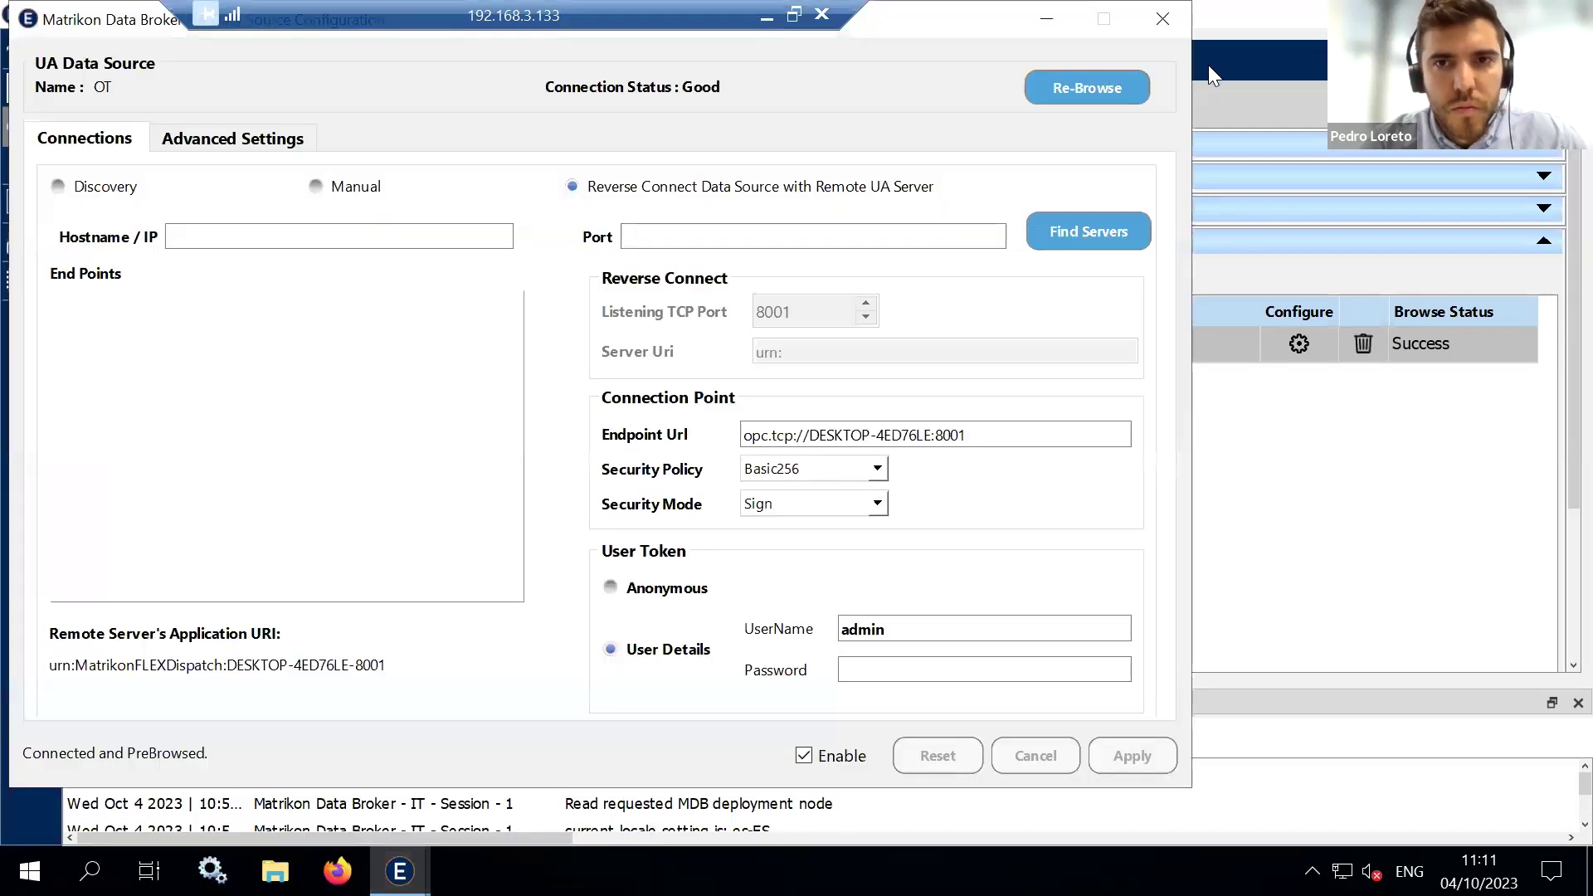
click(1178, 16)
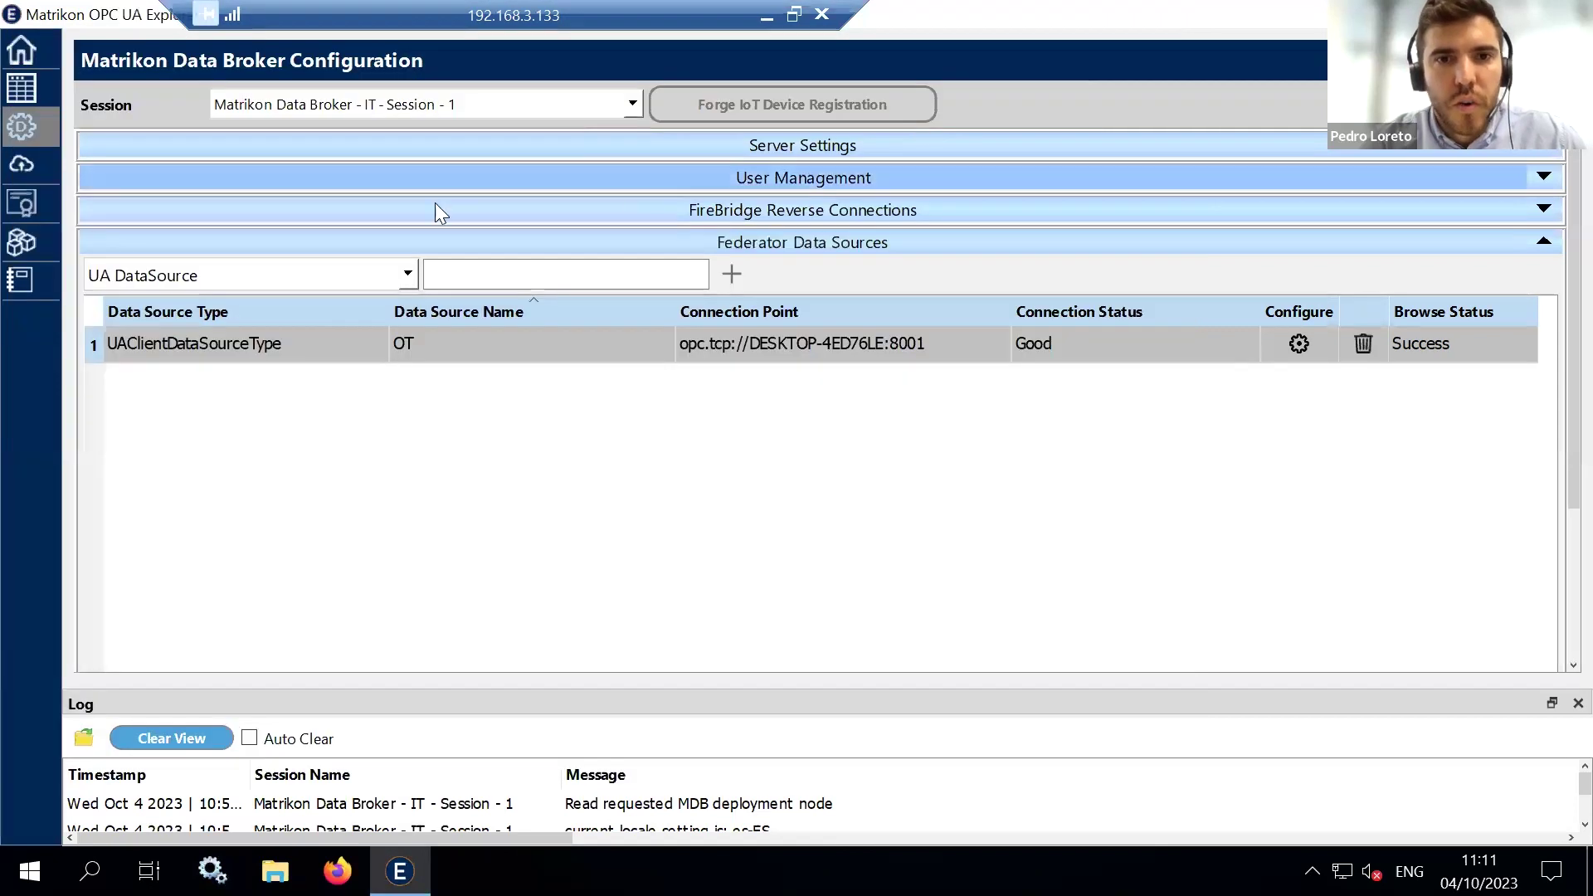
click(21, 88)
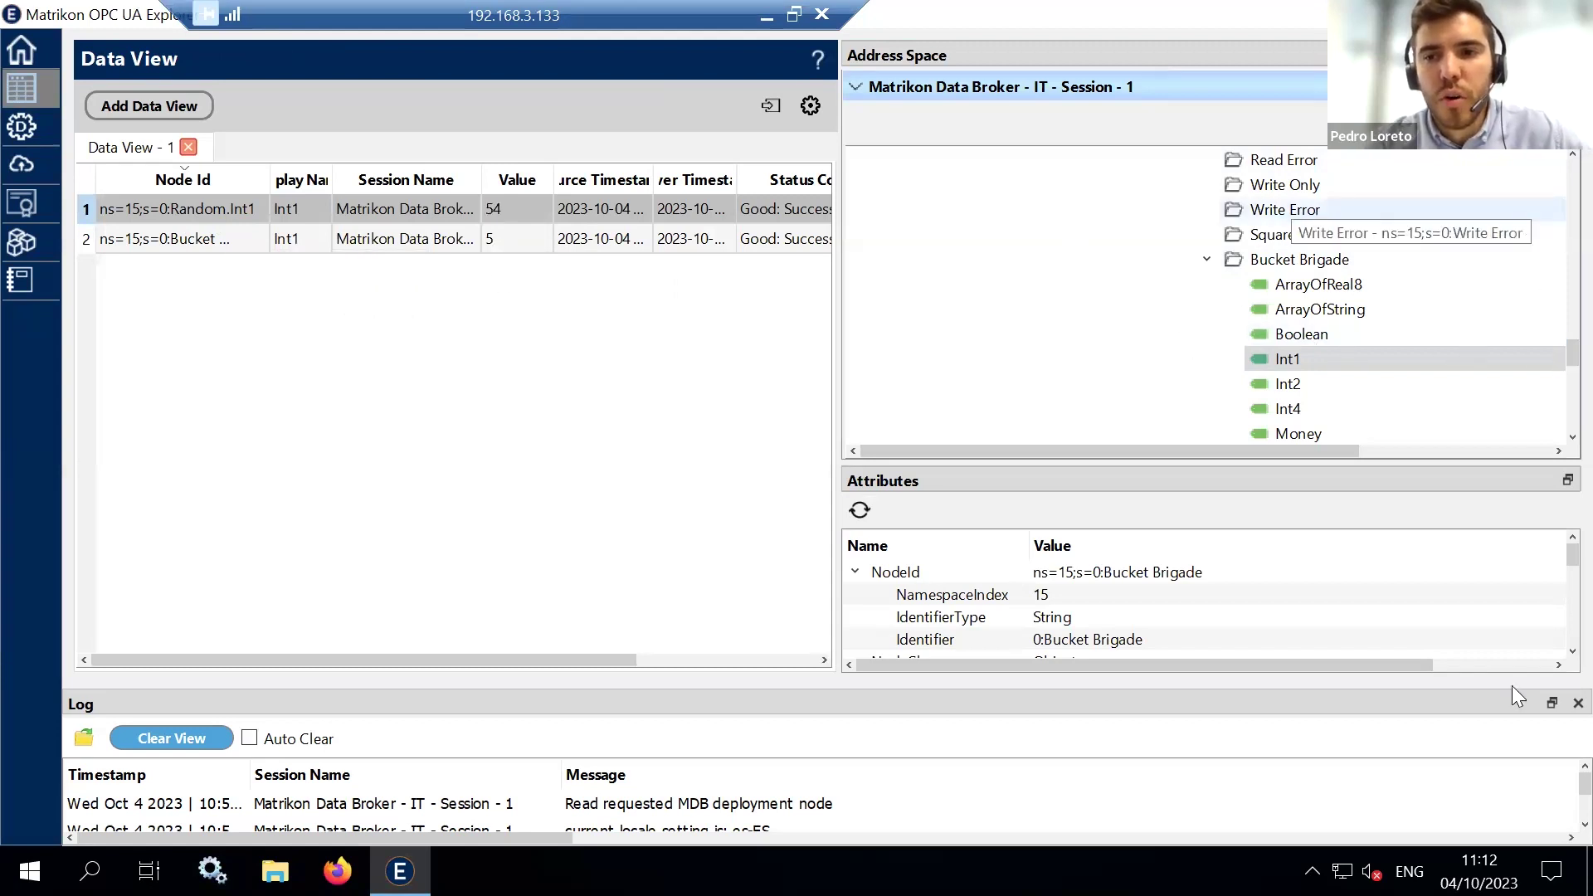
Collapse the Objects tree in the address space, and expand Objects and DispatchConfiguration again
scroll(1557, 255, up, 15)
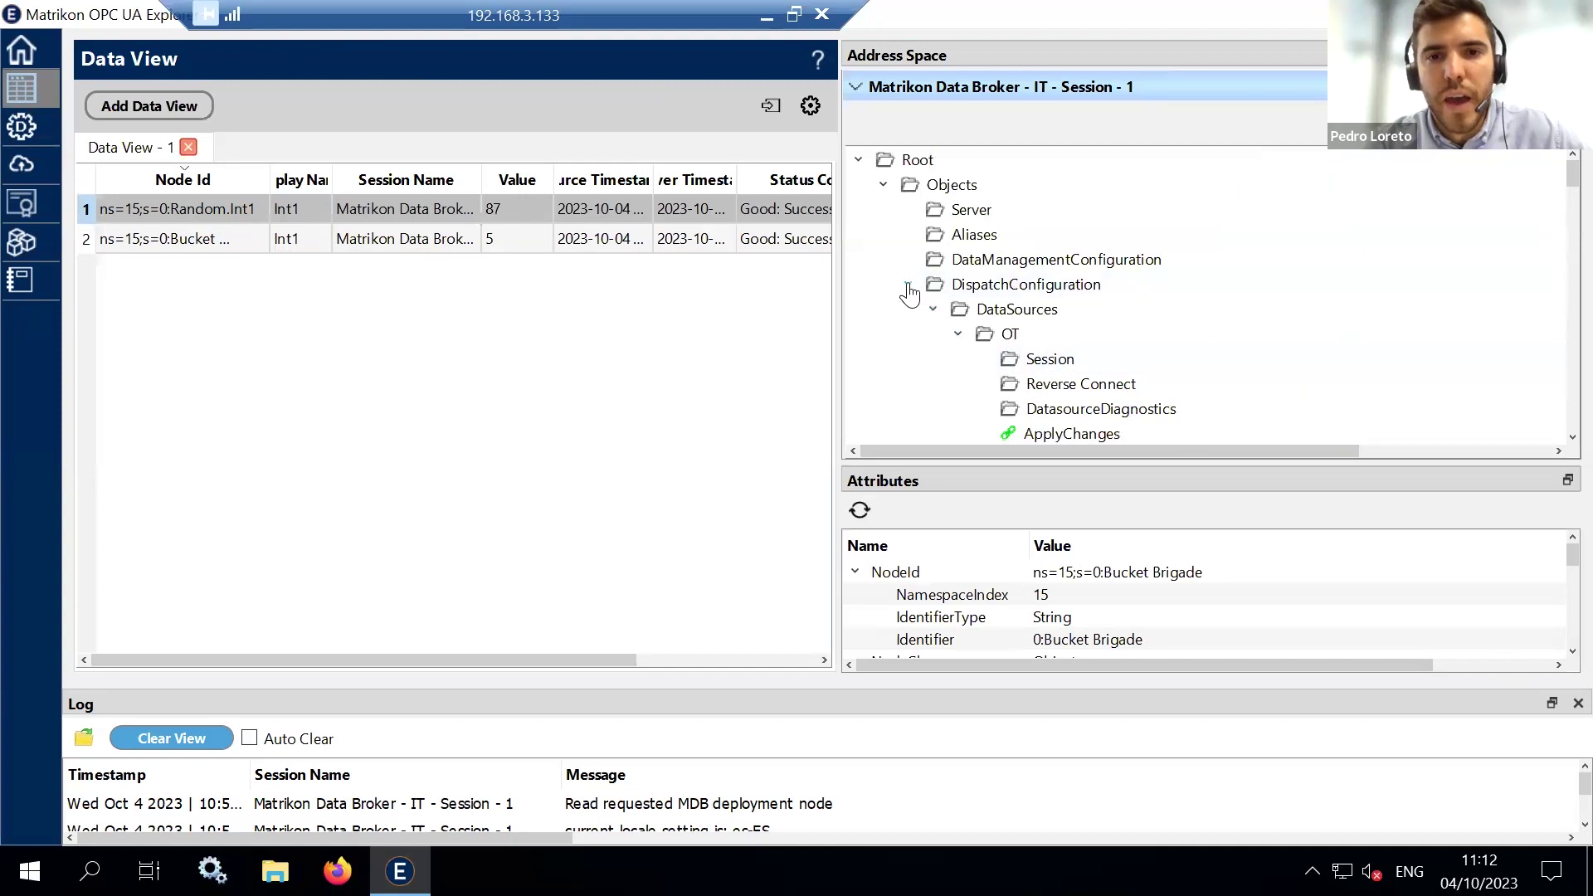
click(909, 285)
click(885, 185)
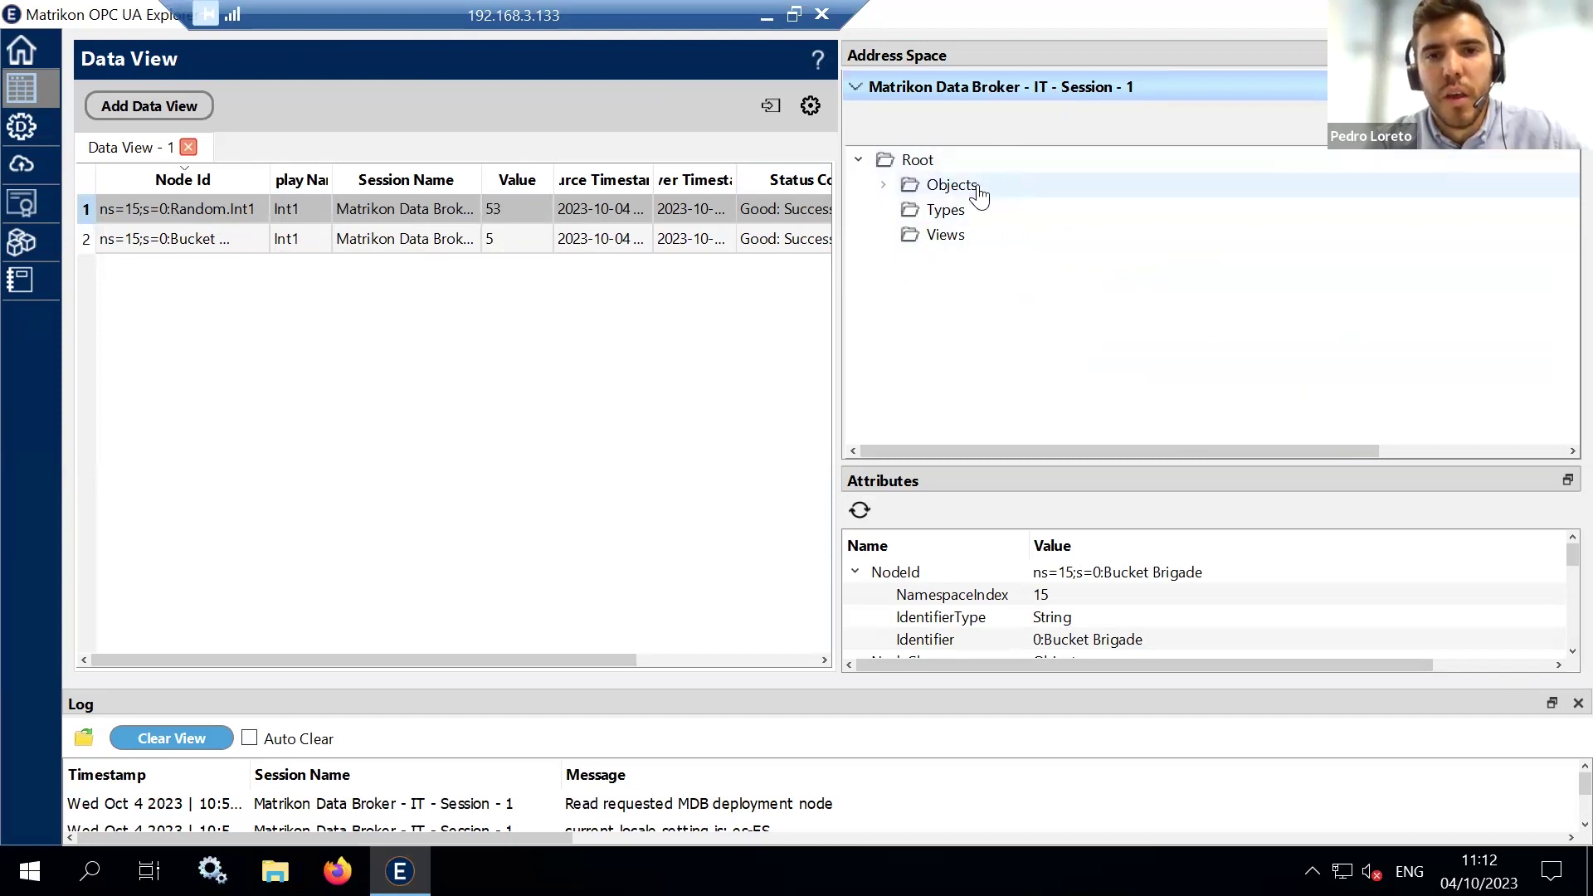
double_click(926, 192)
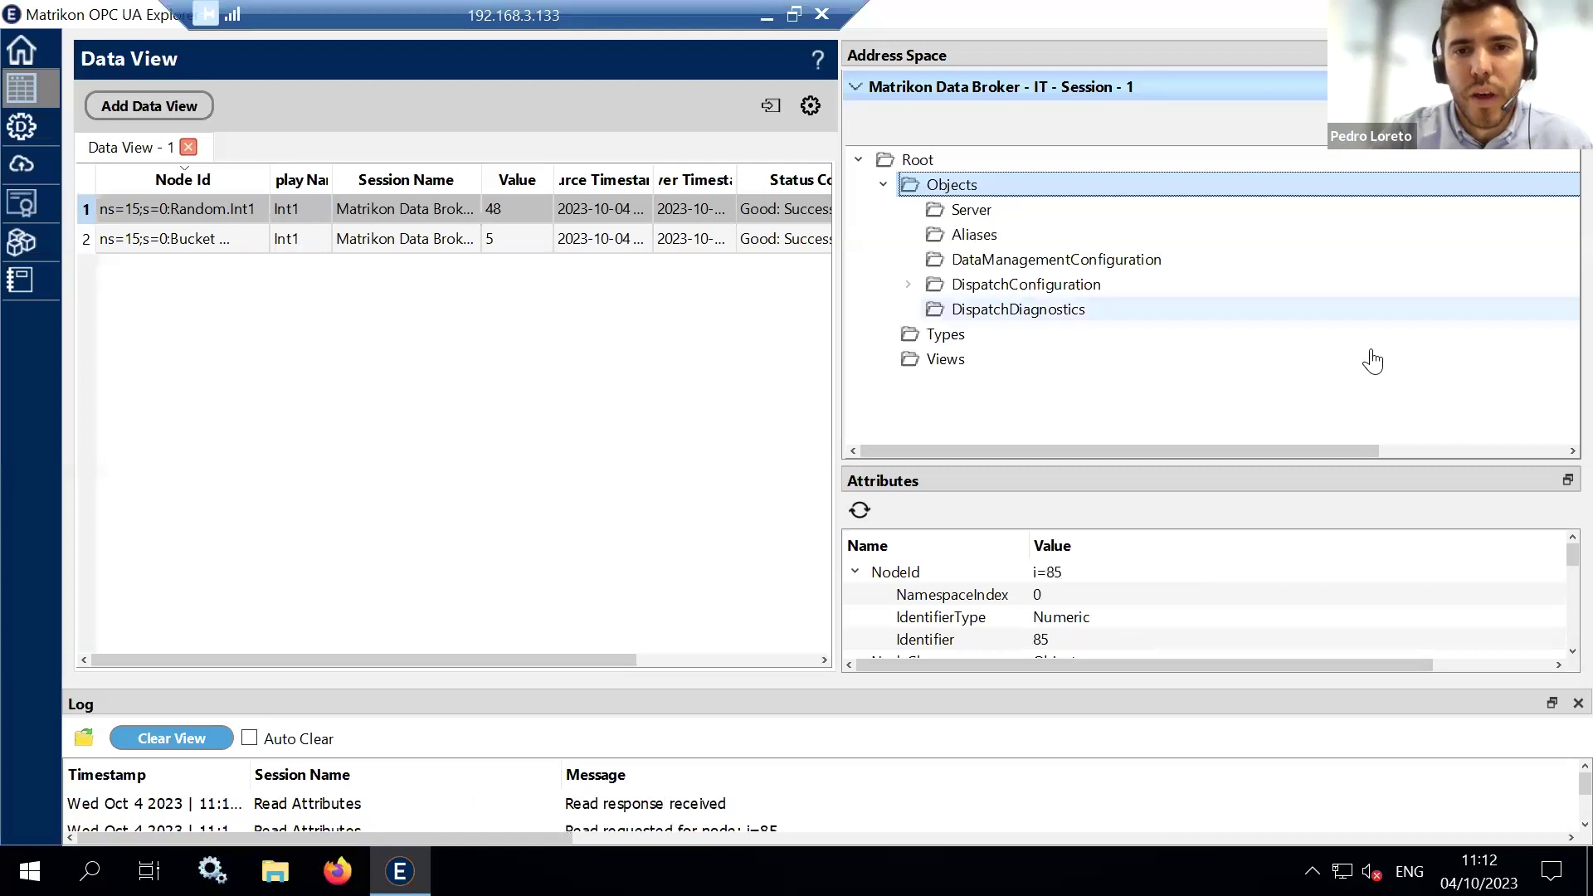
double_click(1014, 285)
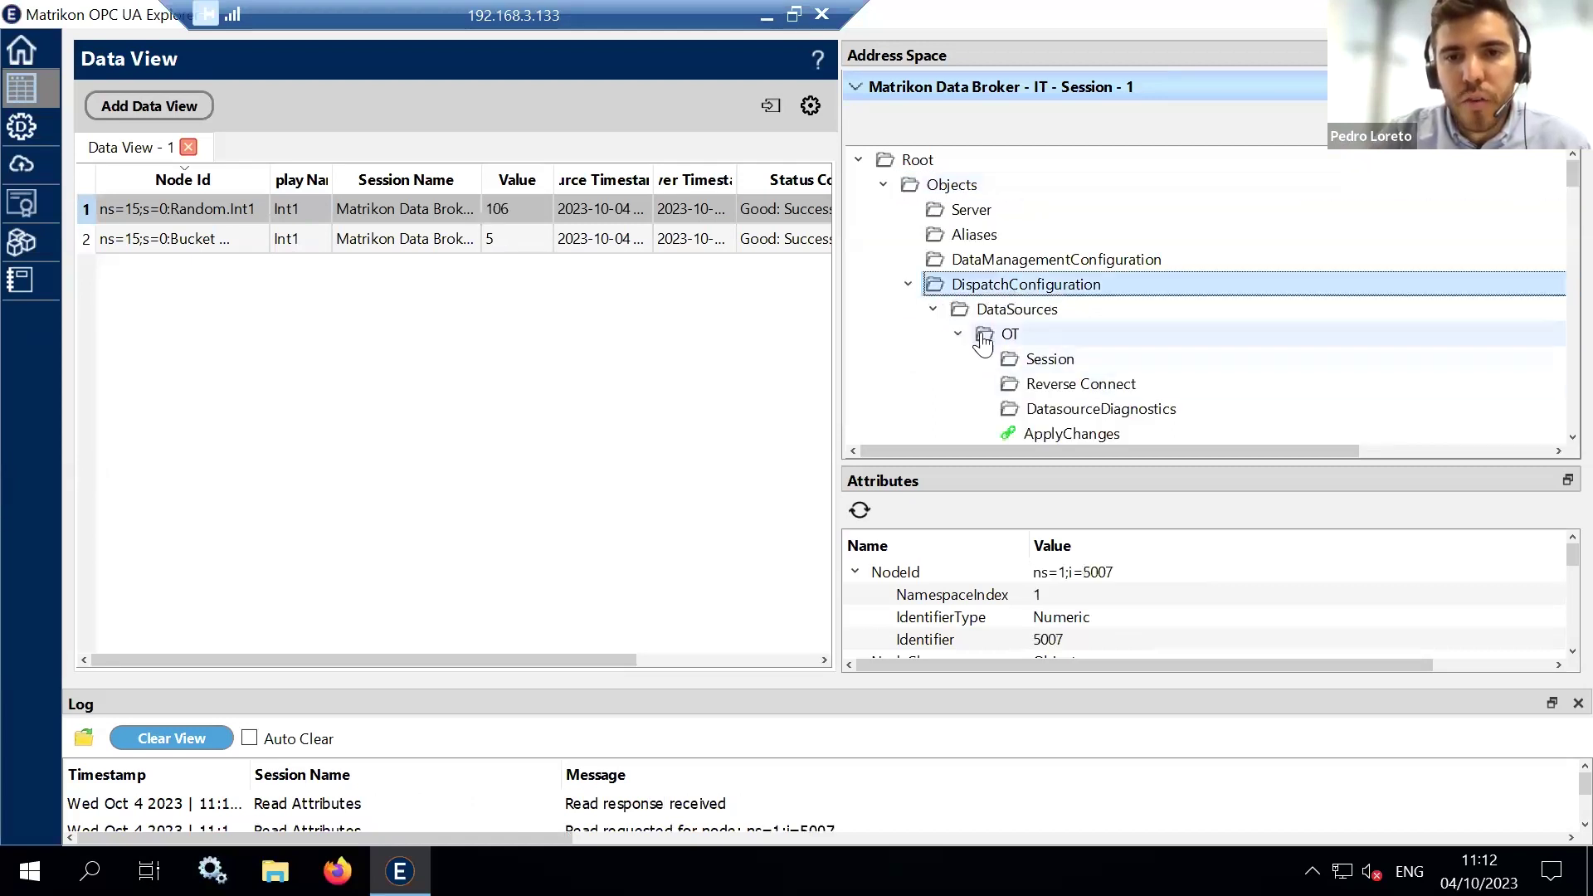
Collapse and reopen the OT data source and its Data folder to examine the nodes exposed by the OT broker
click(958, 335)
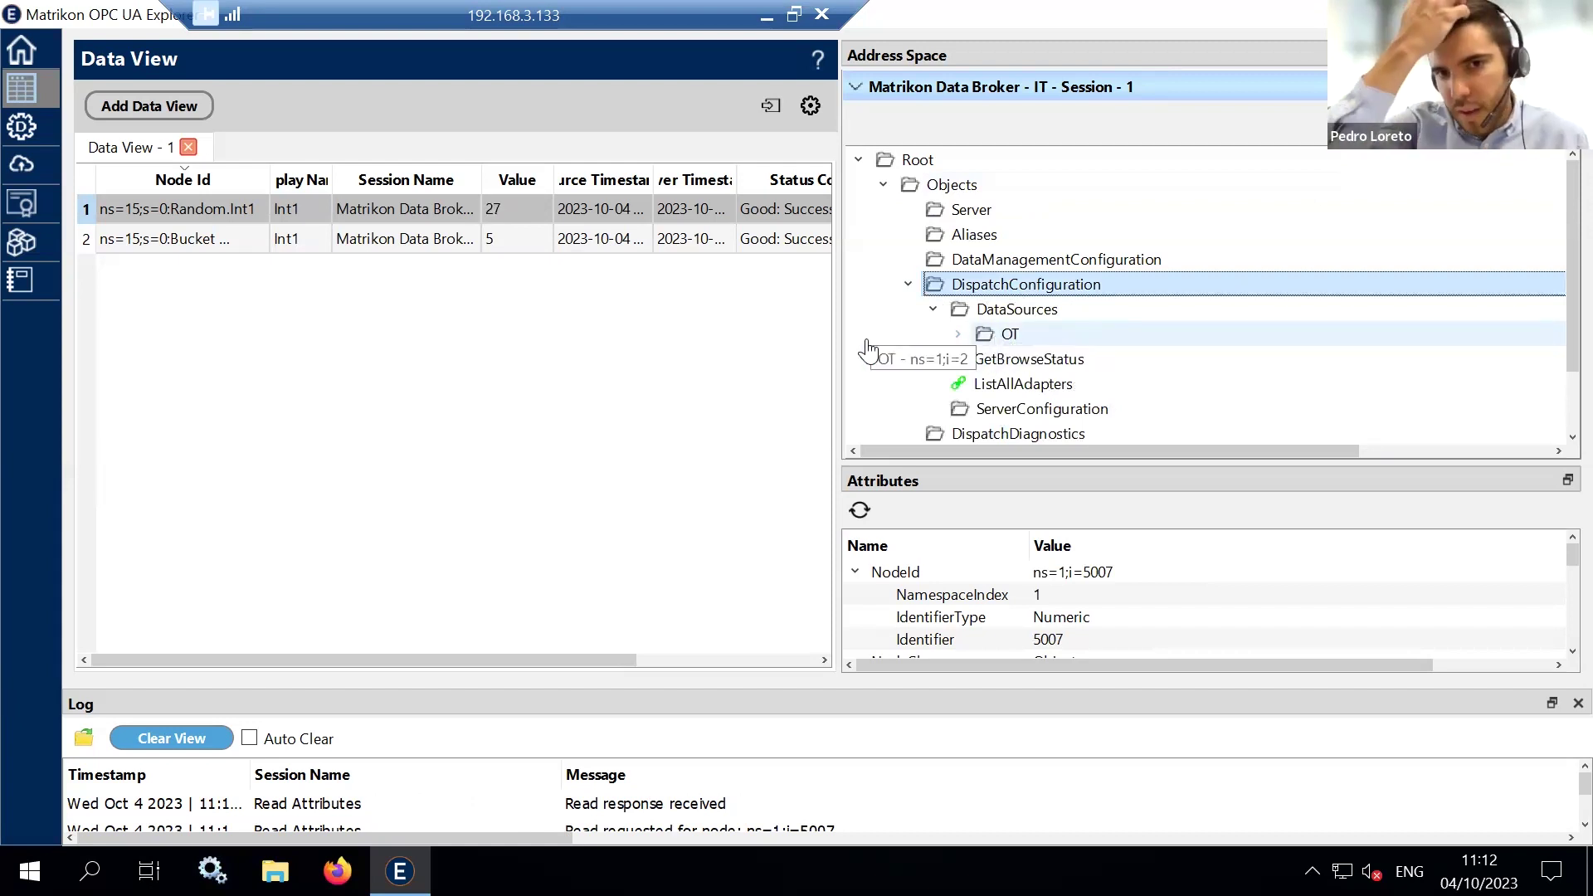
double_click(1006, 336)
scroll(1053, 340, down, 1)
scroll(1060, 336, down, 7)
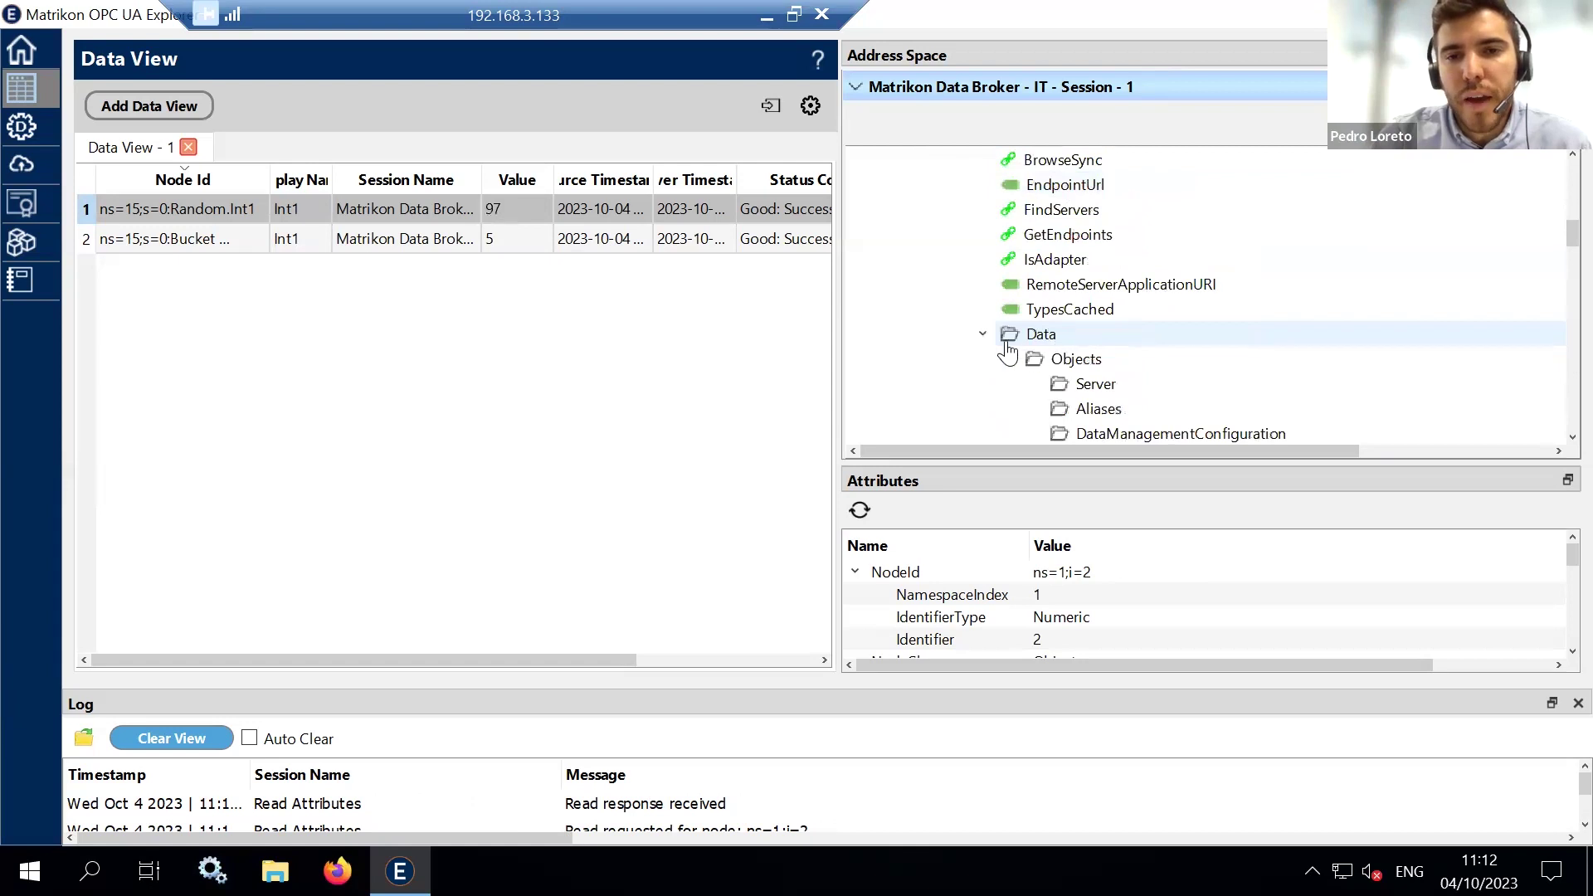
double_click(1061, 336)
double_click(1029, 337)
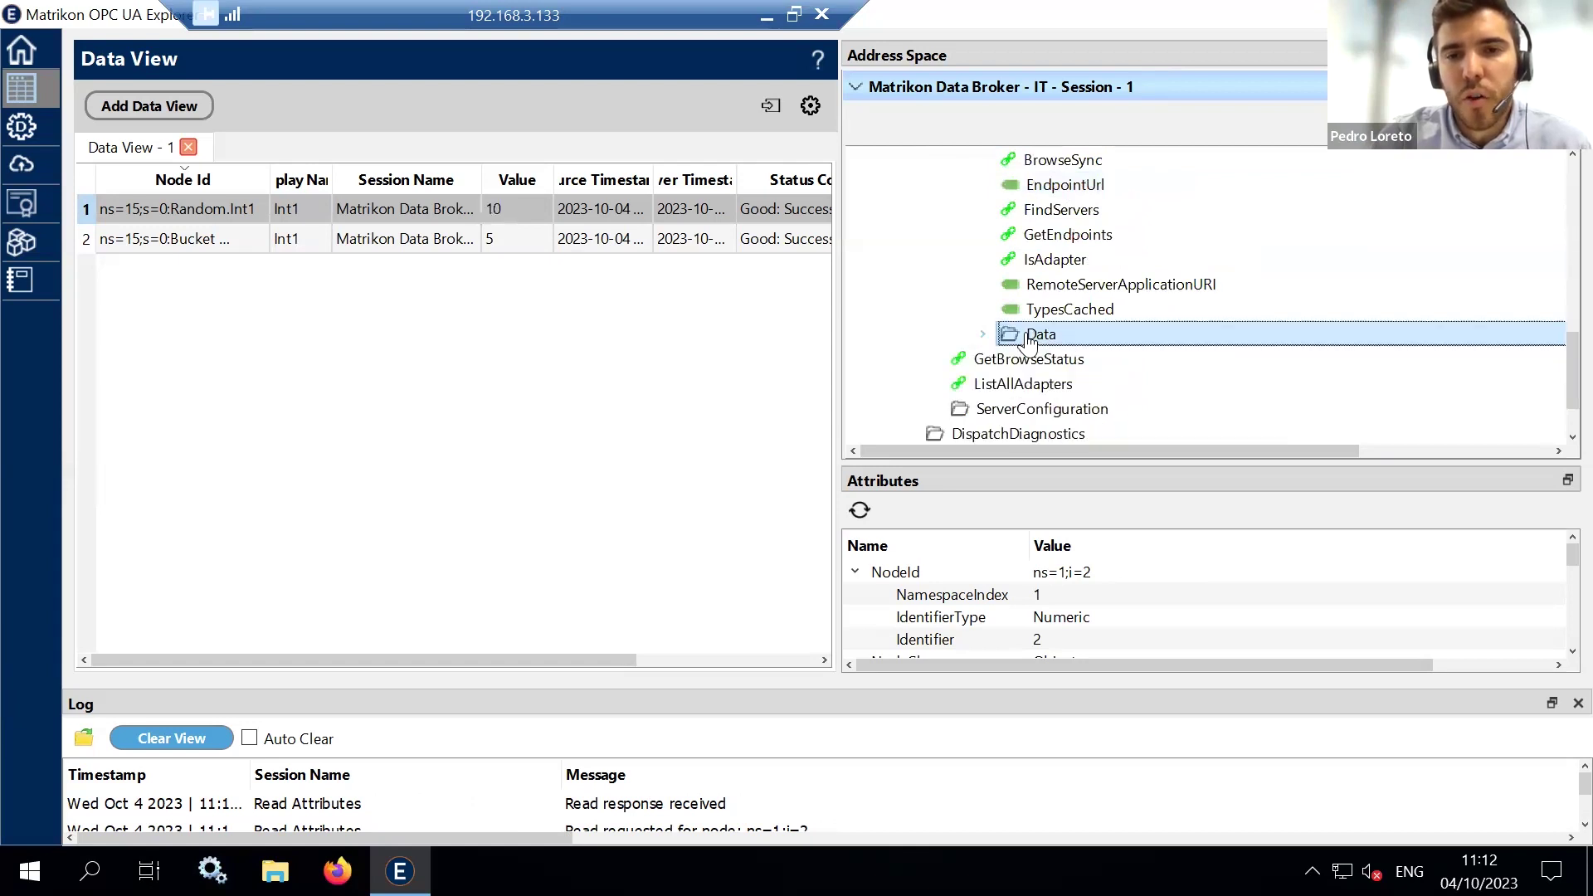
scroll(1059, 340, down, 2)
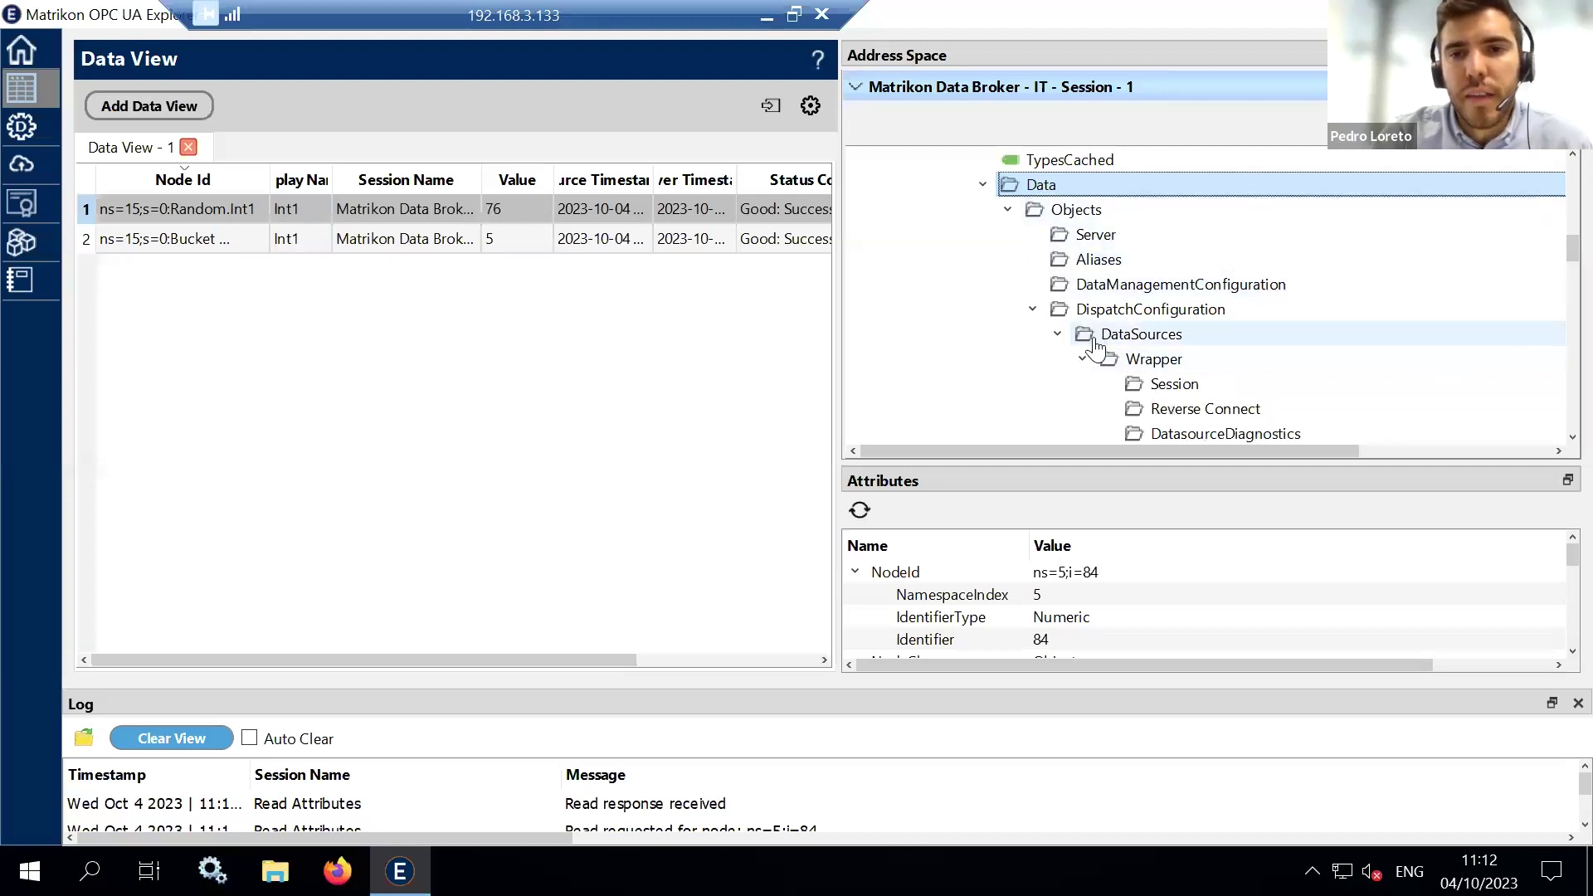
Examine the data sources in DispatchConfiguration under OT's Data folder, collapsing and reopening the Wrapper source
click(1035, 310)
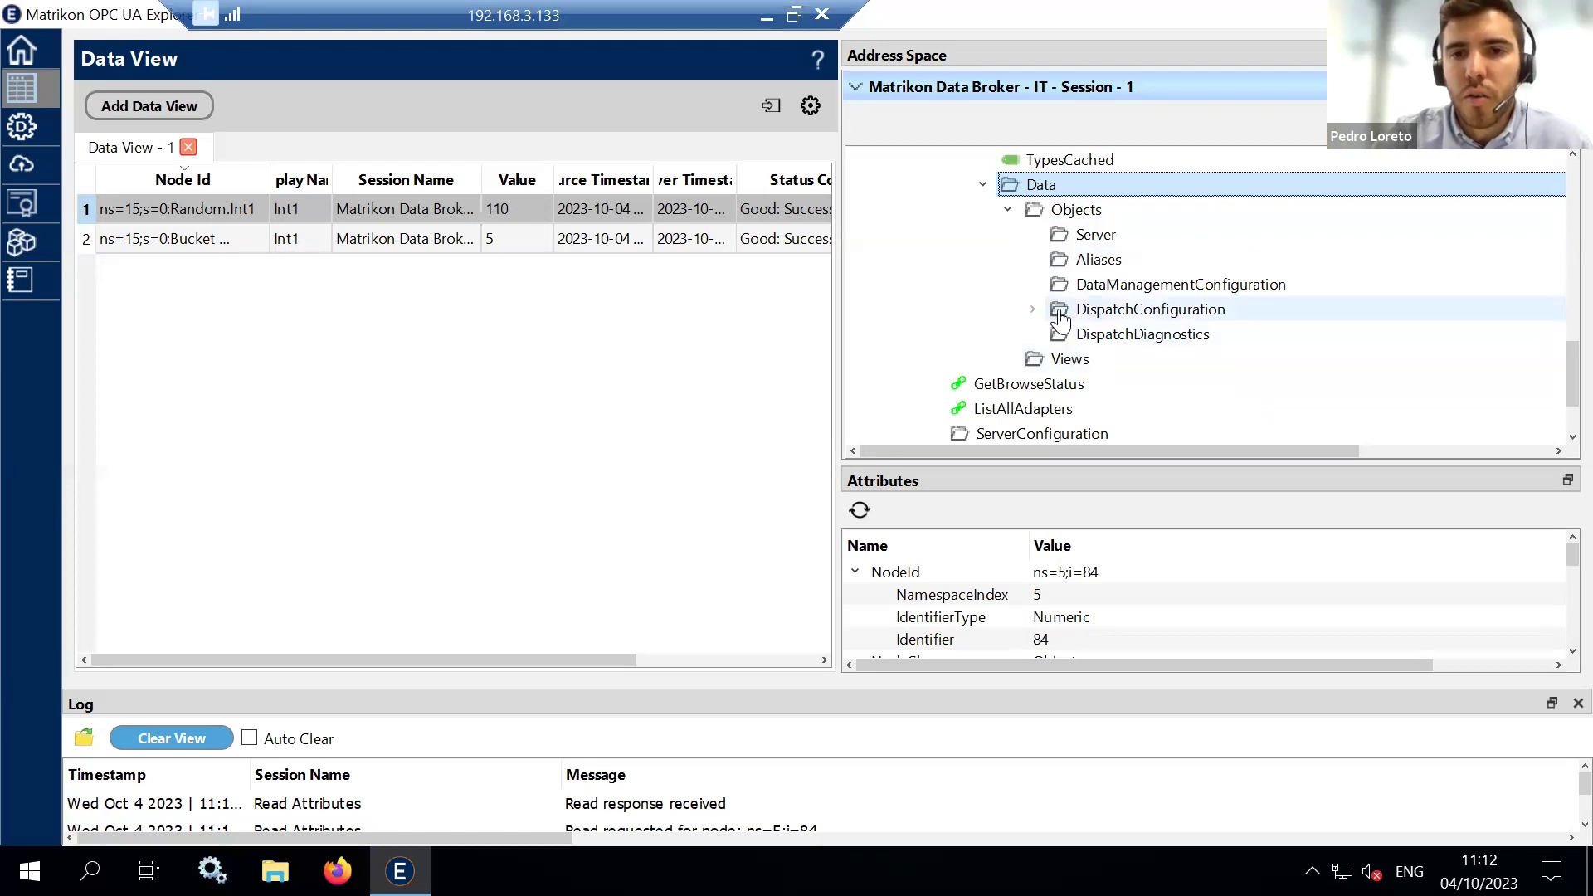
double_click(1129, 320)
scroll(1103, 249, down, 2)
click(1086, 211)
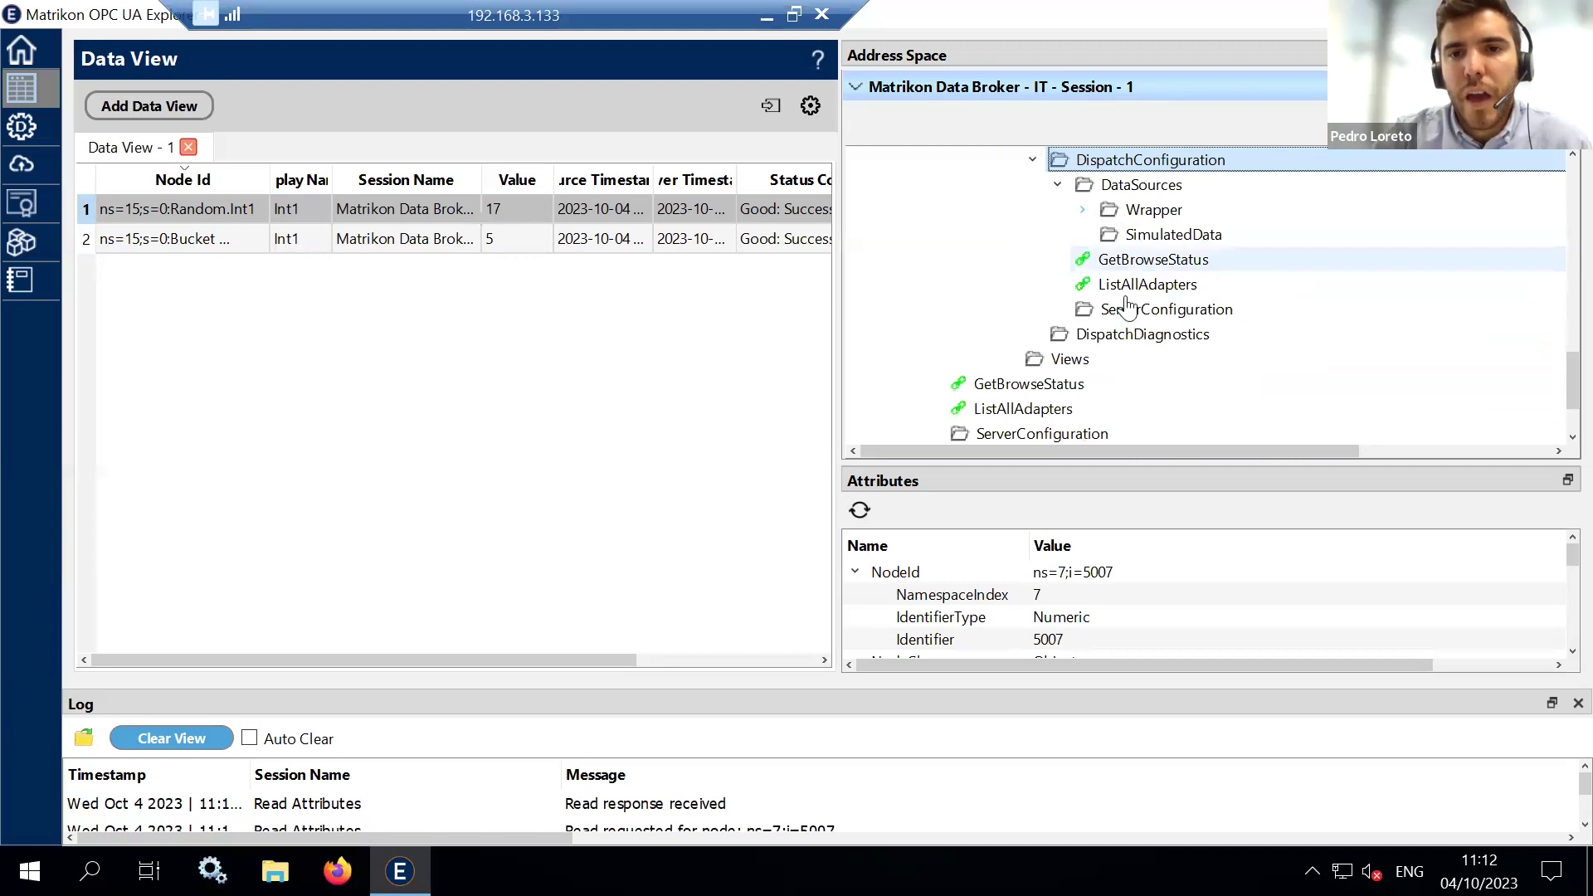
scroll(1138, 259, down, 1)
scroll(1138, 259, up, 1)
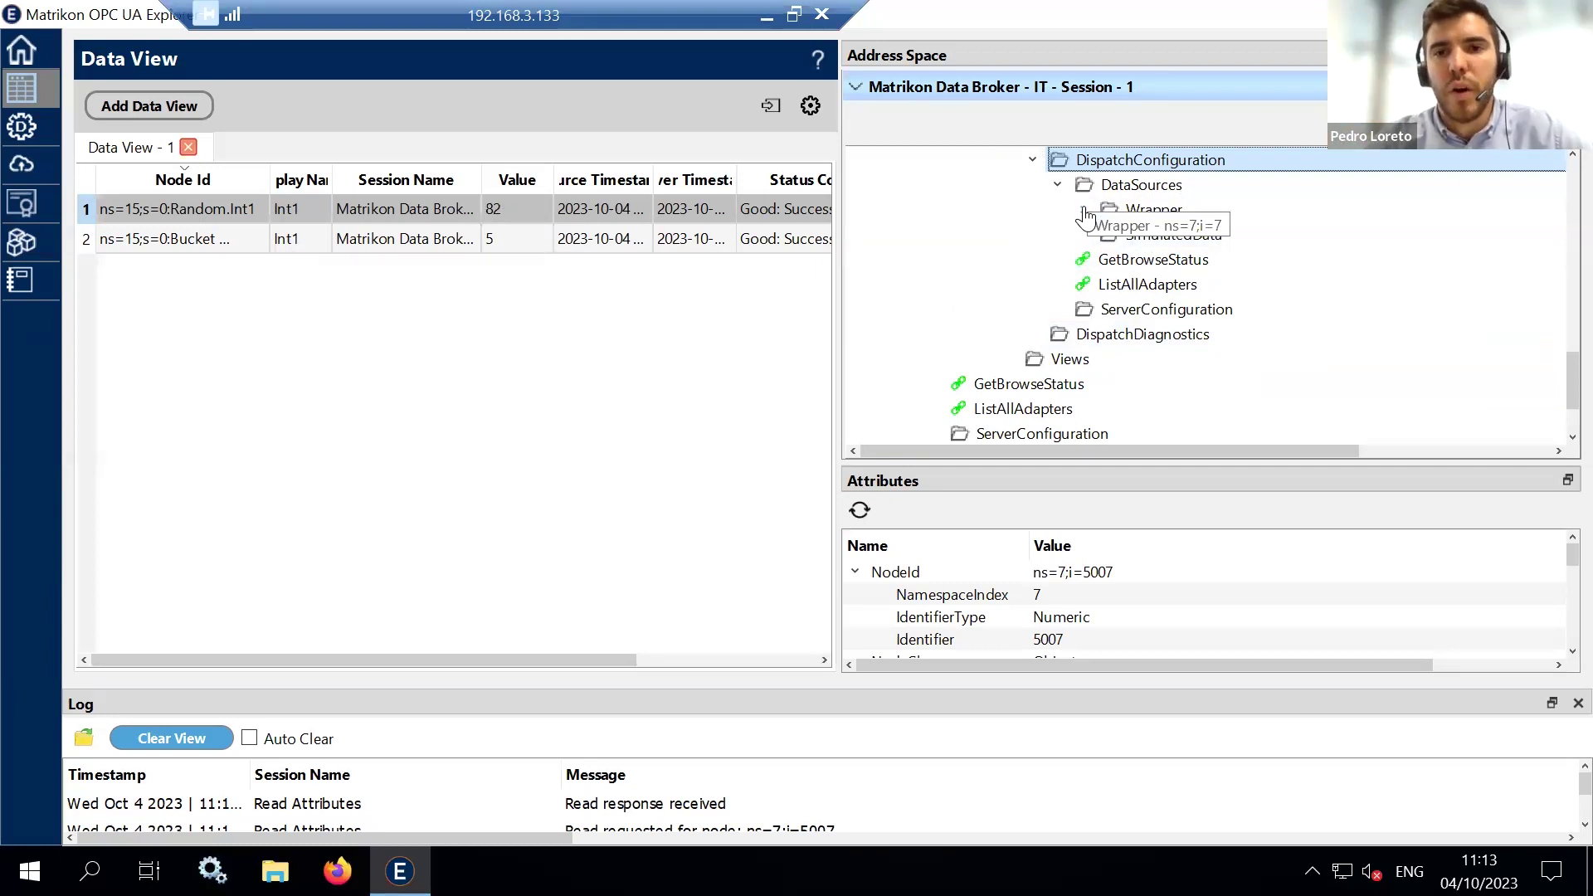
click(1084, 211)
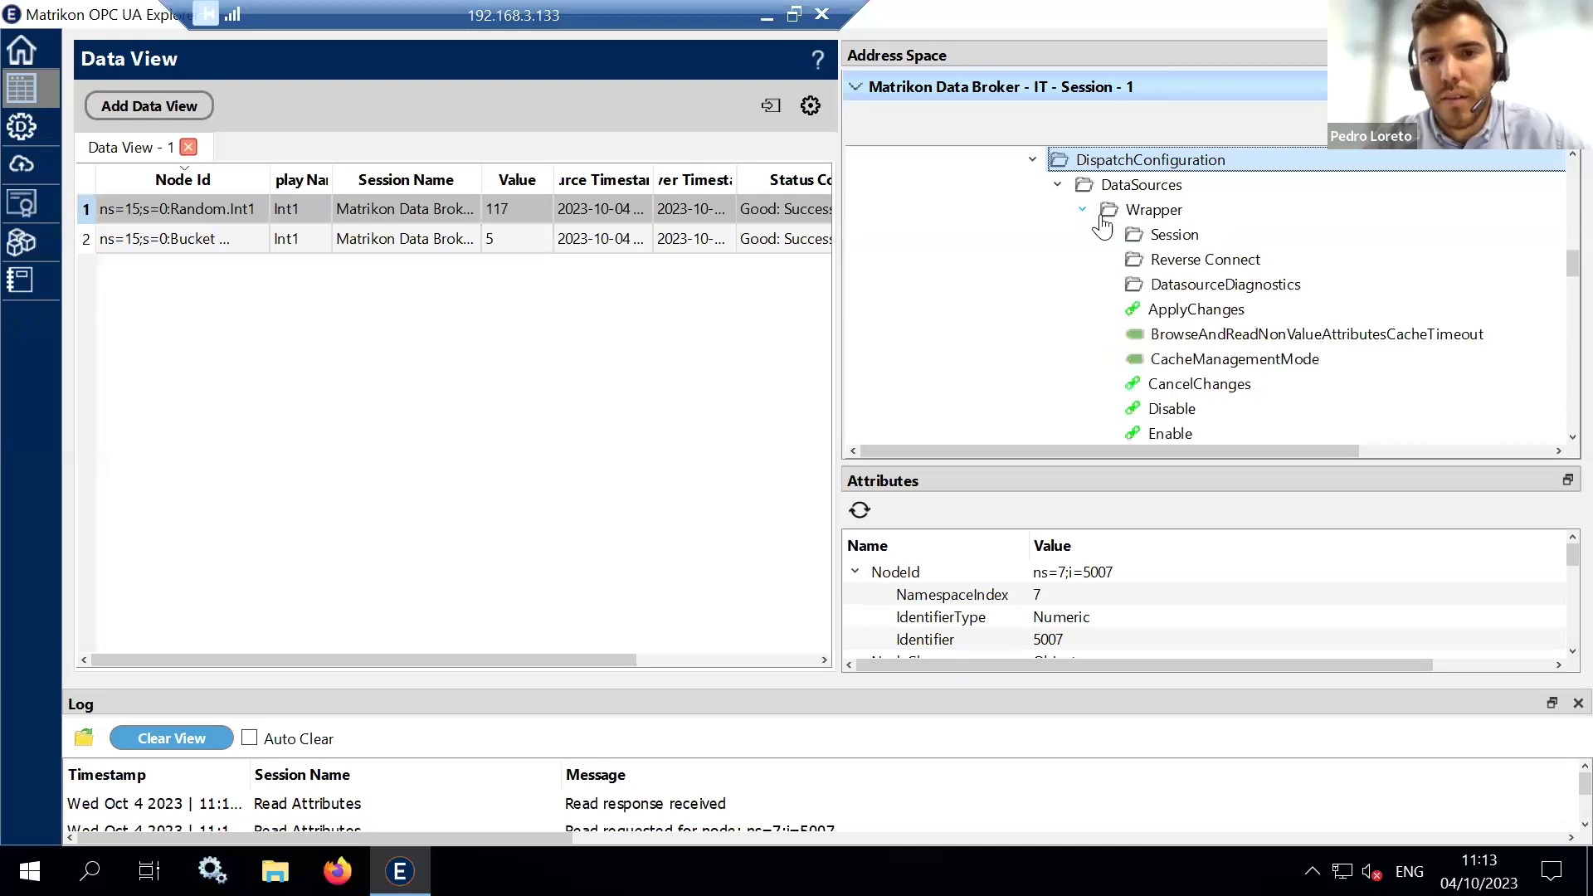
Add the Int1 tag from Wrapper's Square Waves simulation items to Data View - 1
scroll(1192, 246, down, 10)
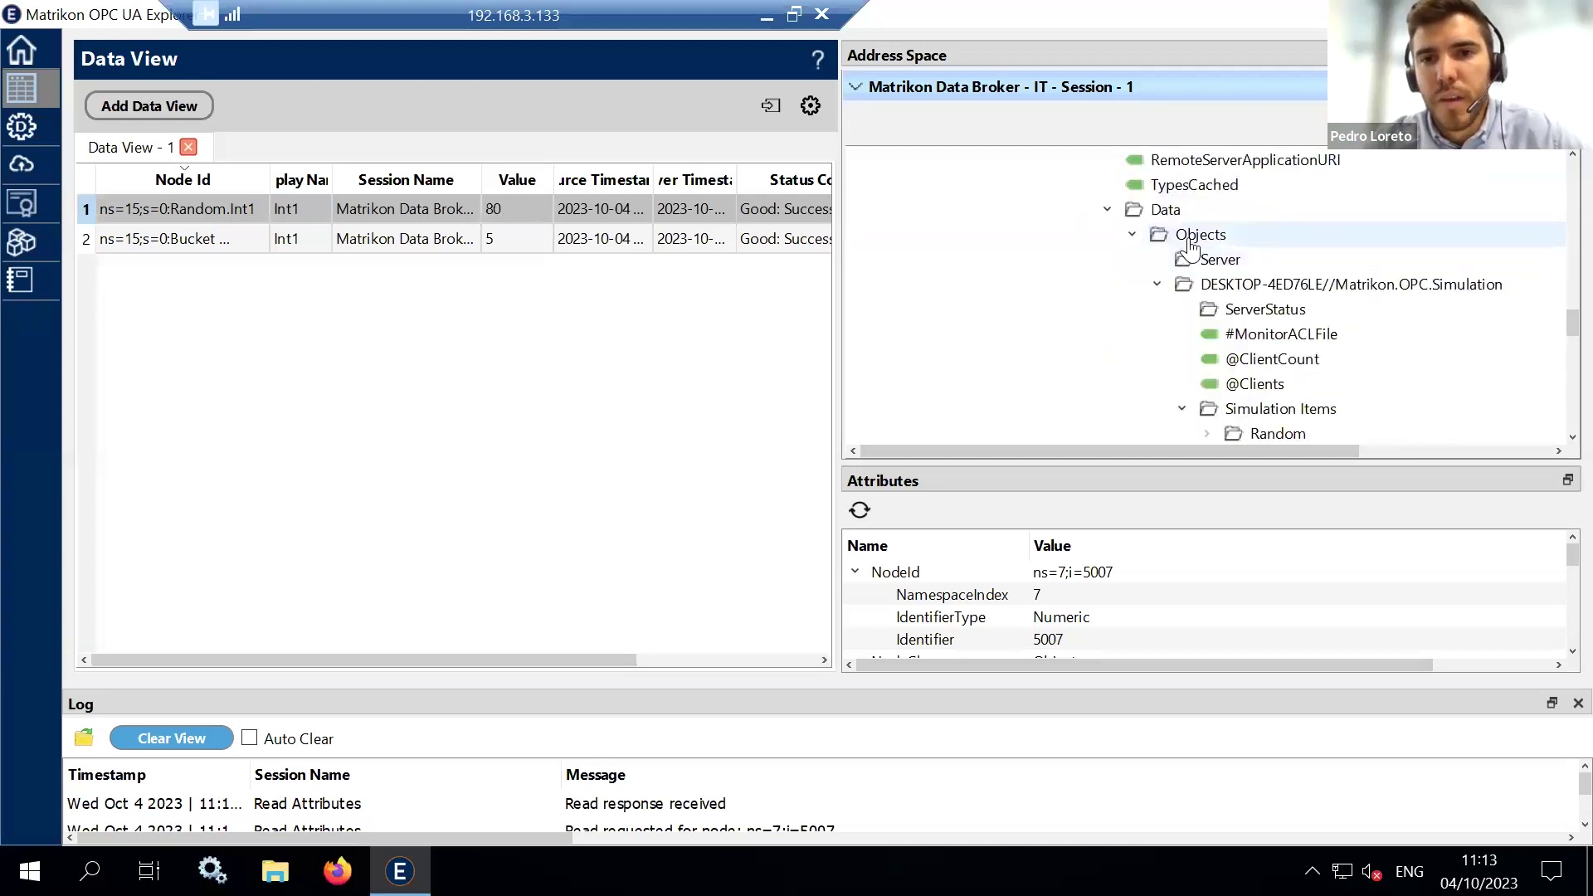
scroll(1192, 246, up, 5)
scroll(1193, 247, up, 2)
scroll(1194, 316, down, 6)
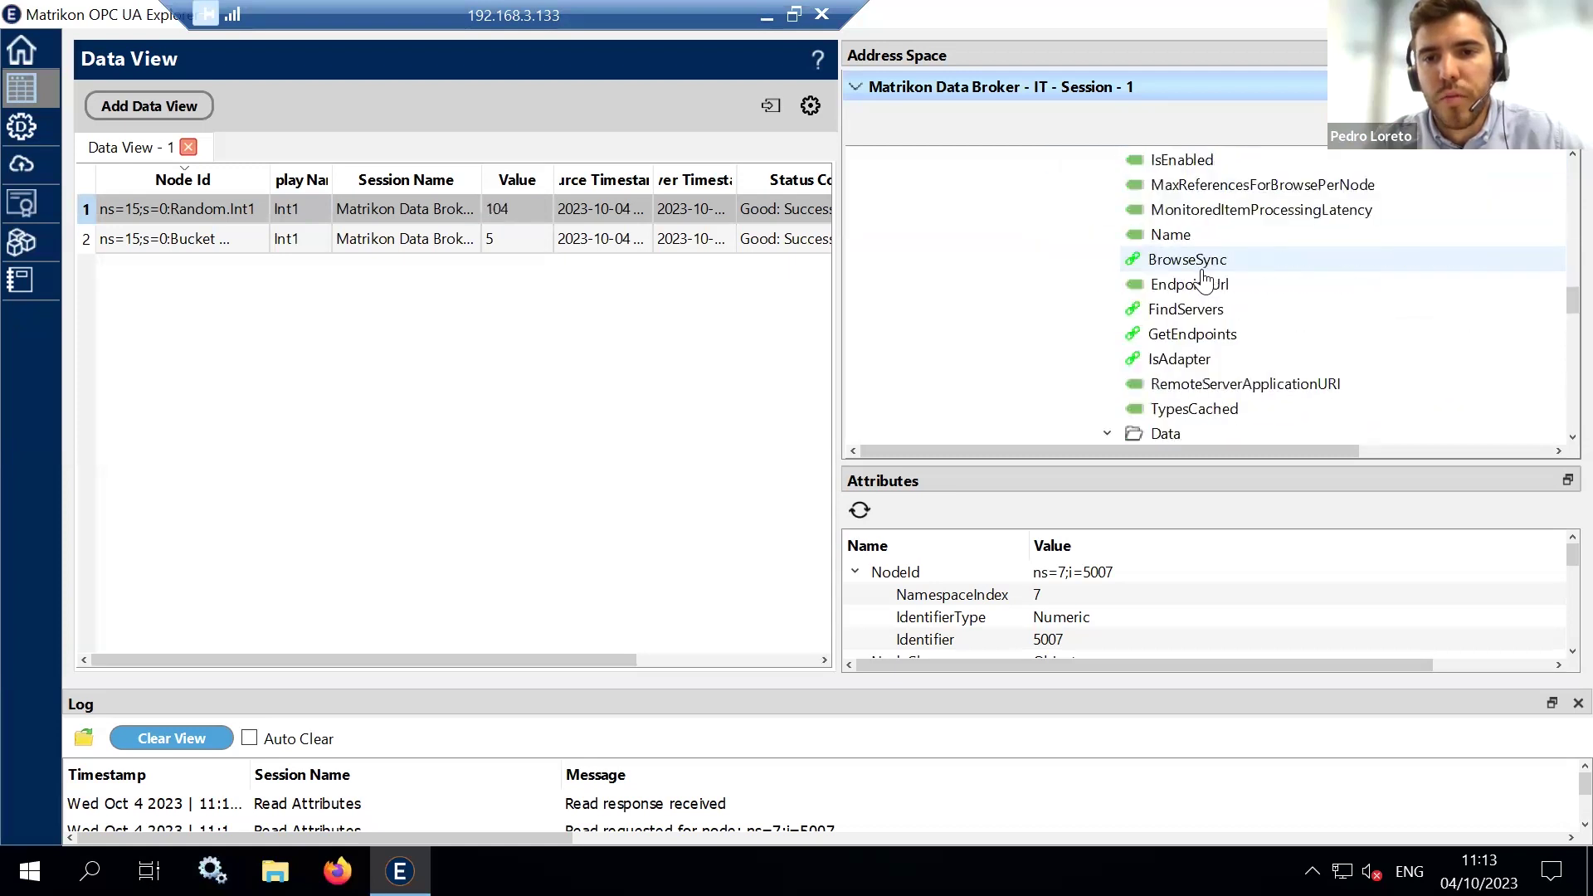
scroll(1199, 319, down, 2)
scroll(1203, 324, down, 2)
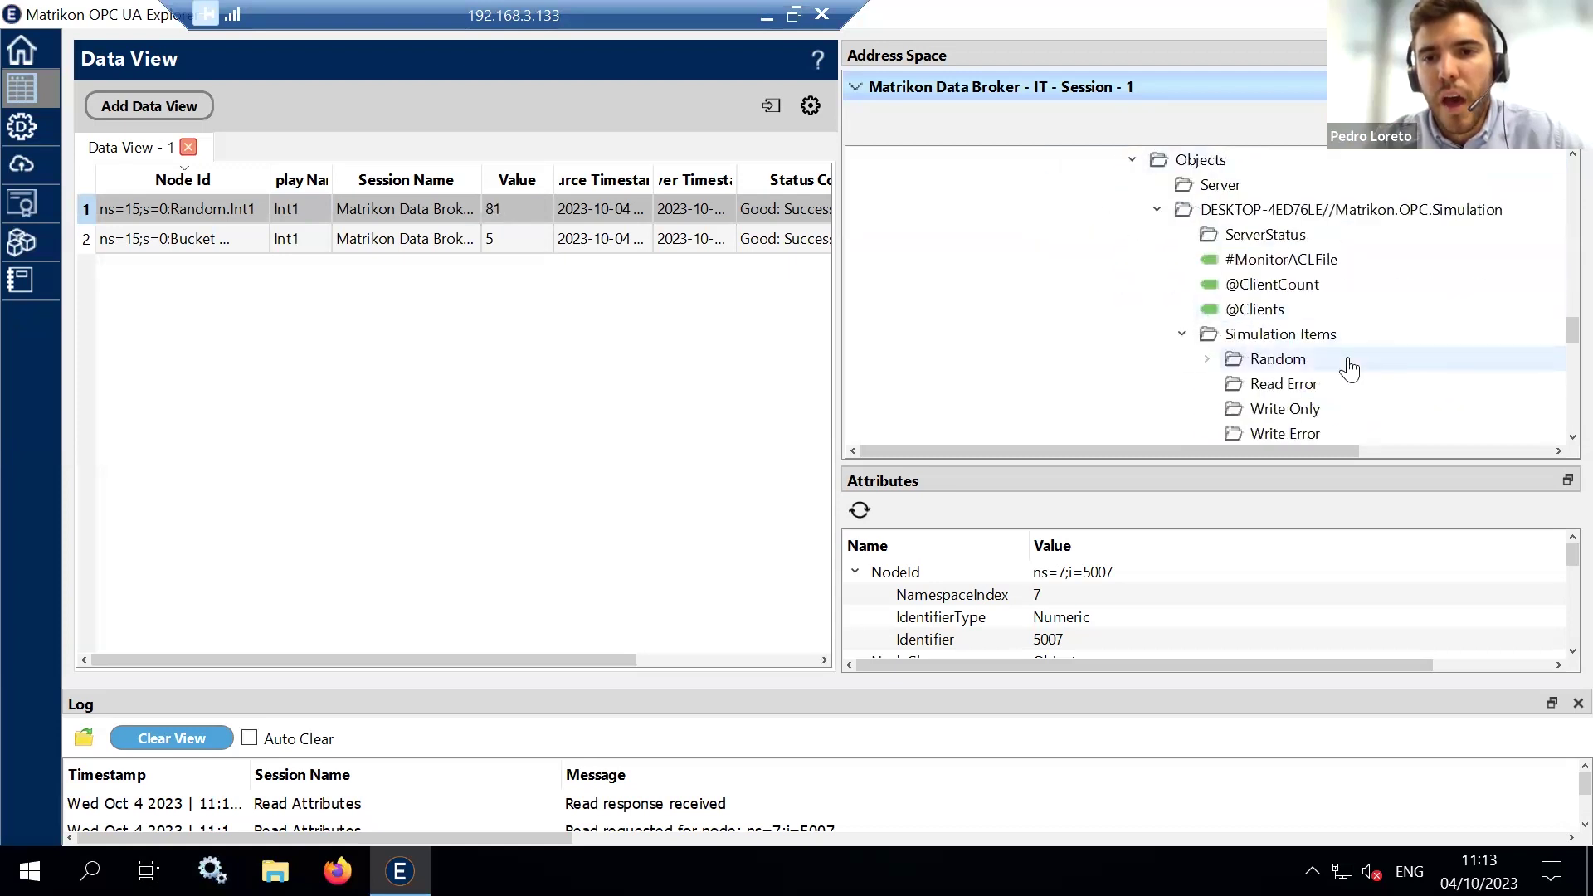
scroll(1350, 368, down, 2)
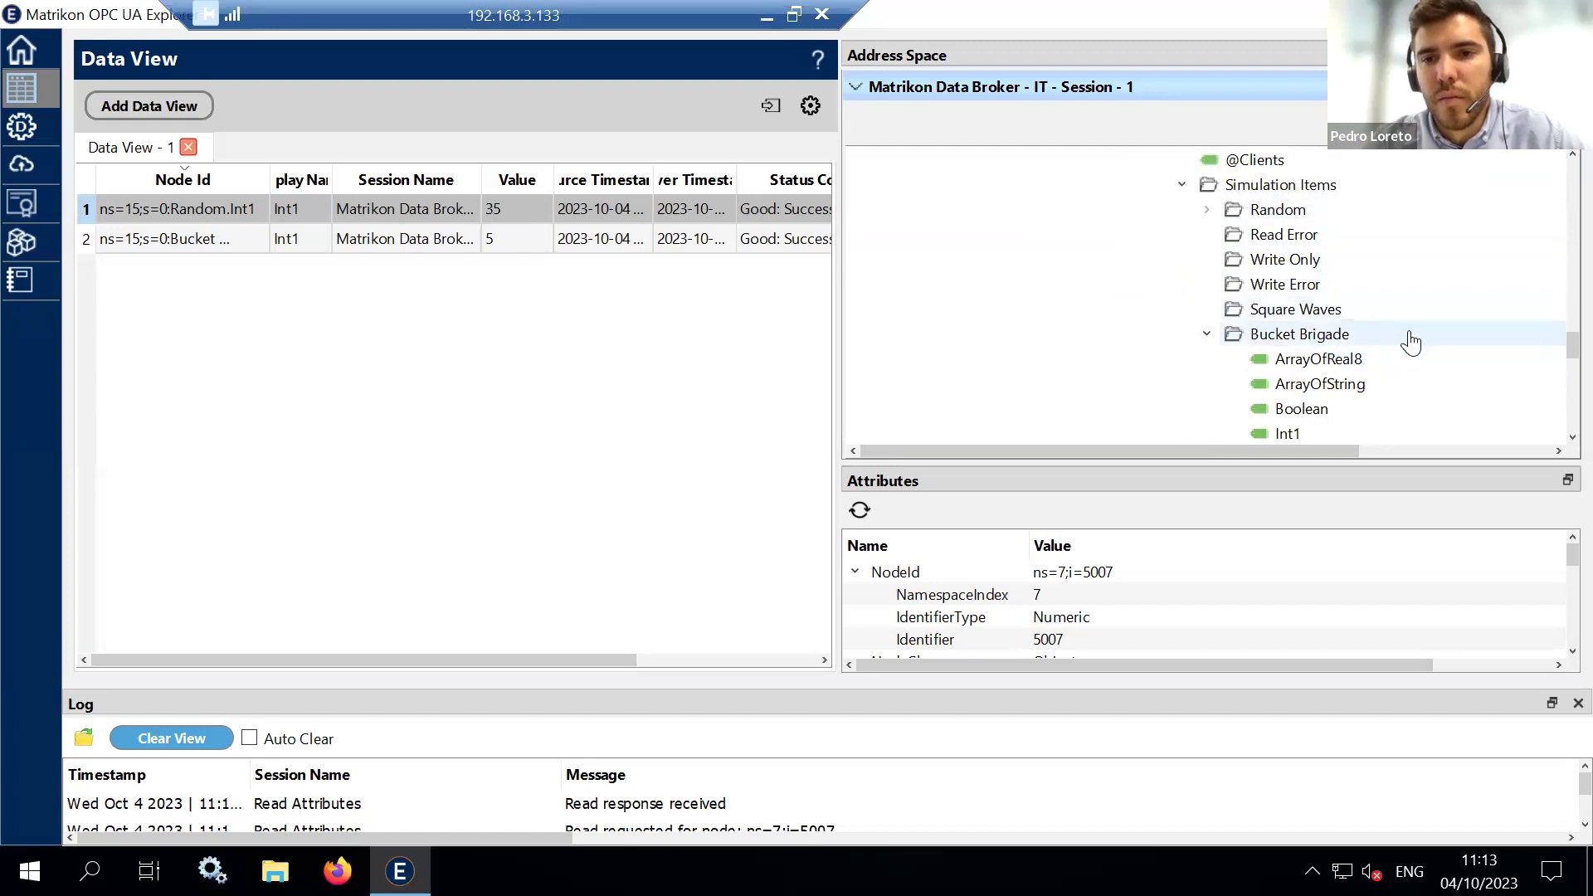
double_click(1253, 310)
scroll(1282, 365, down, 1)
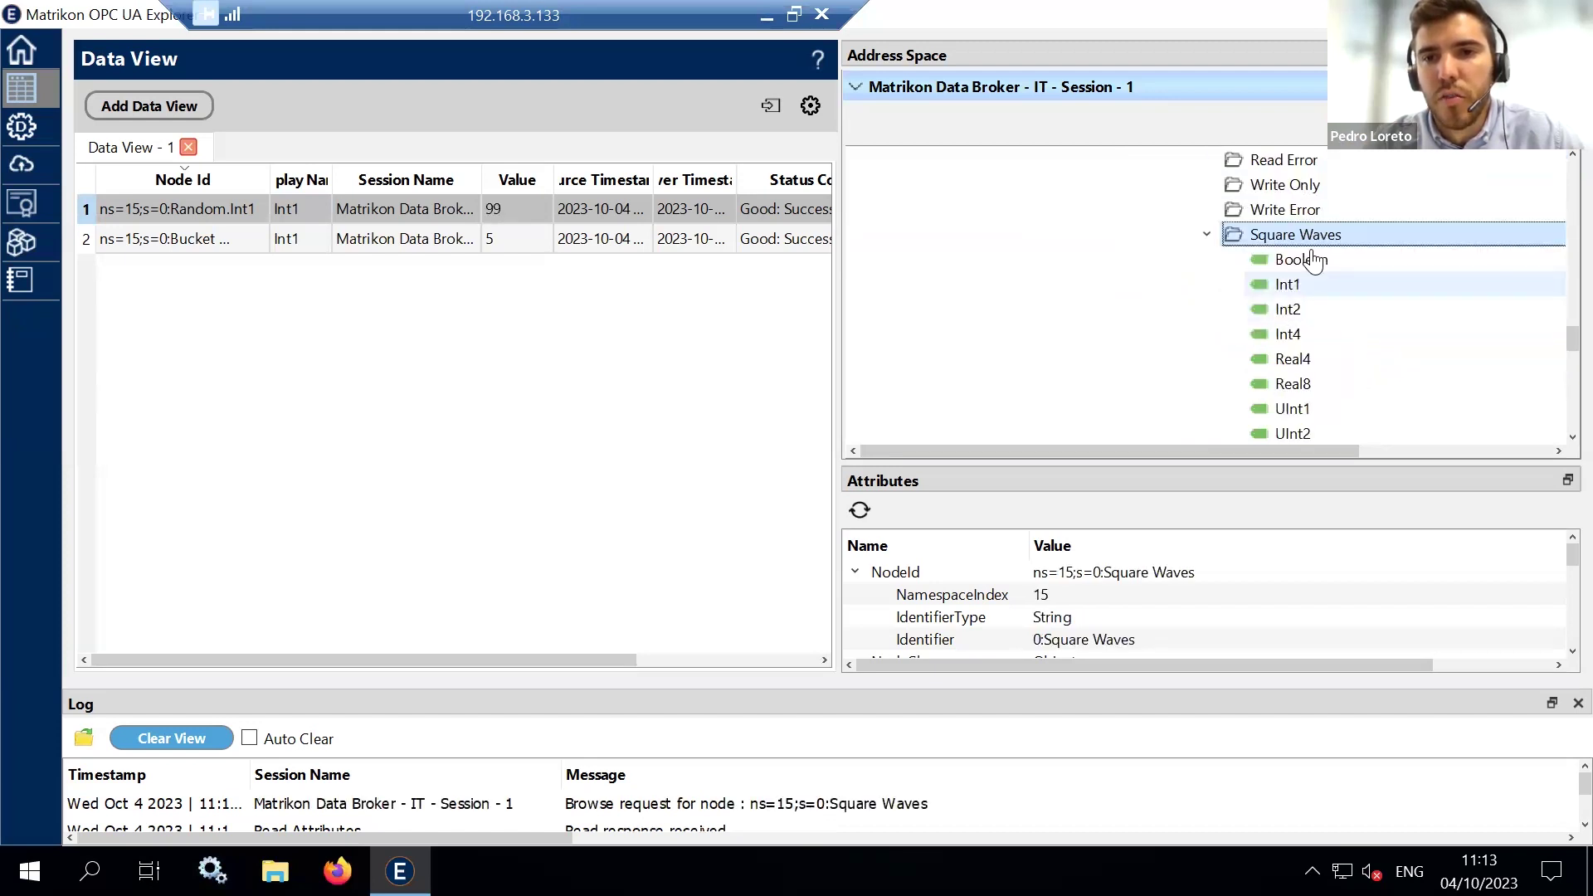
drag(1289, 286, 315, 426)
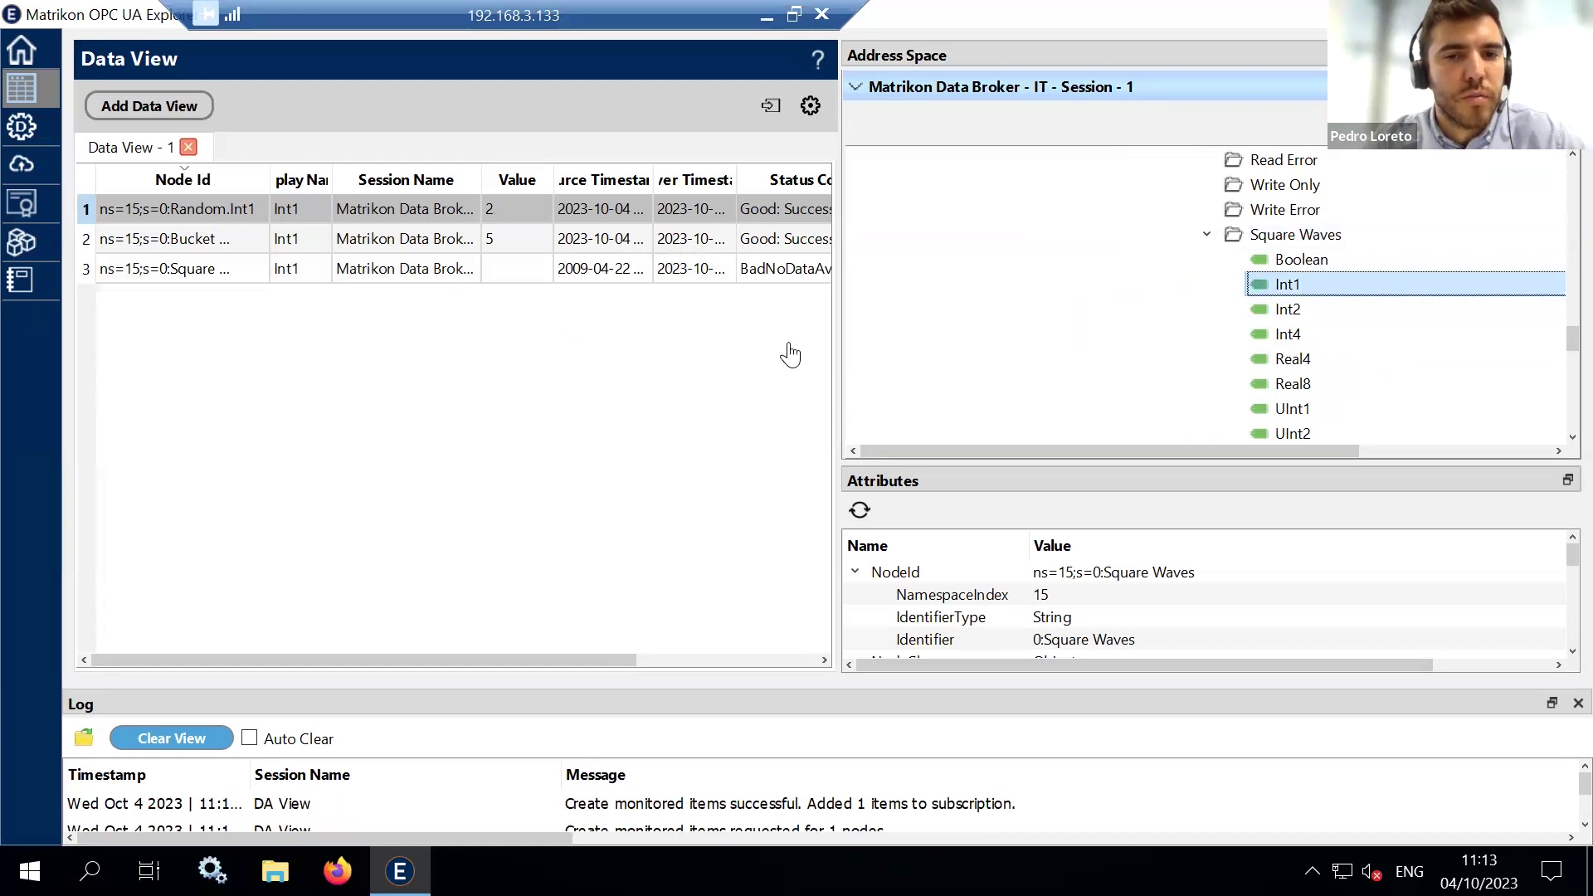
drag(840, 342, 910, 342)
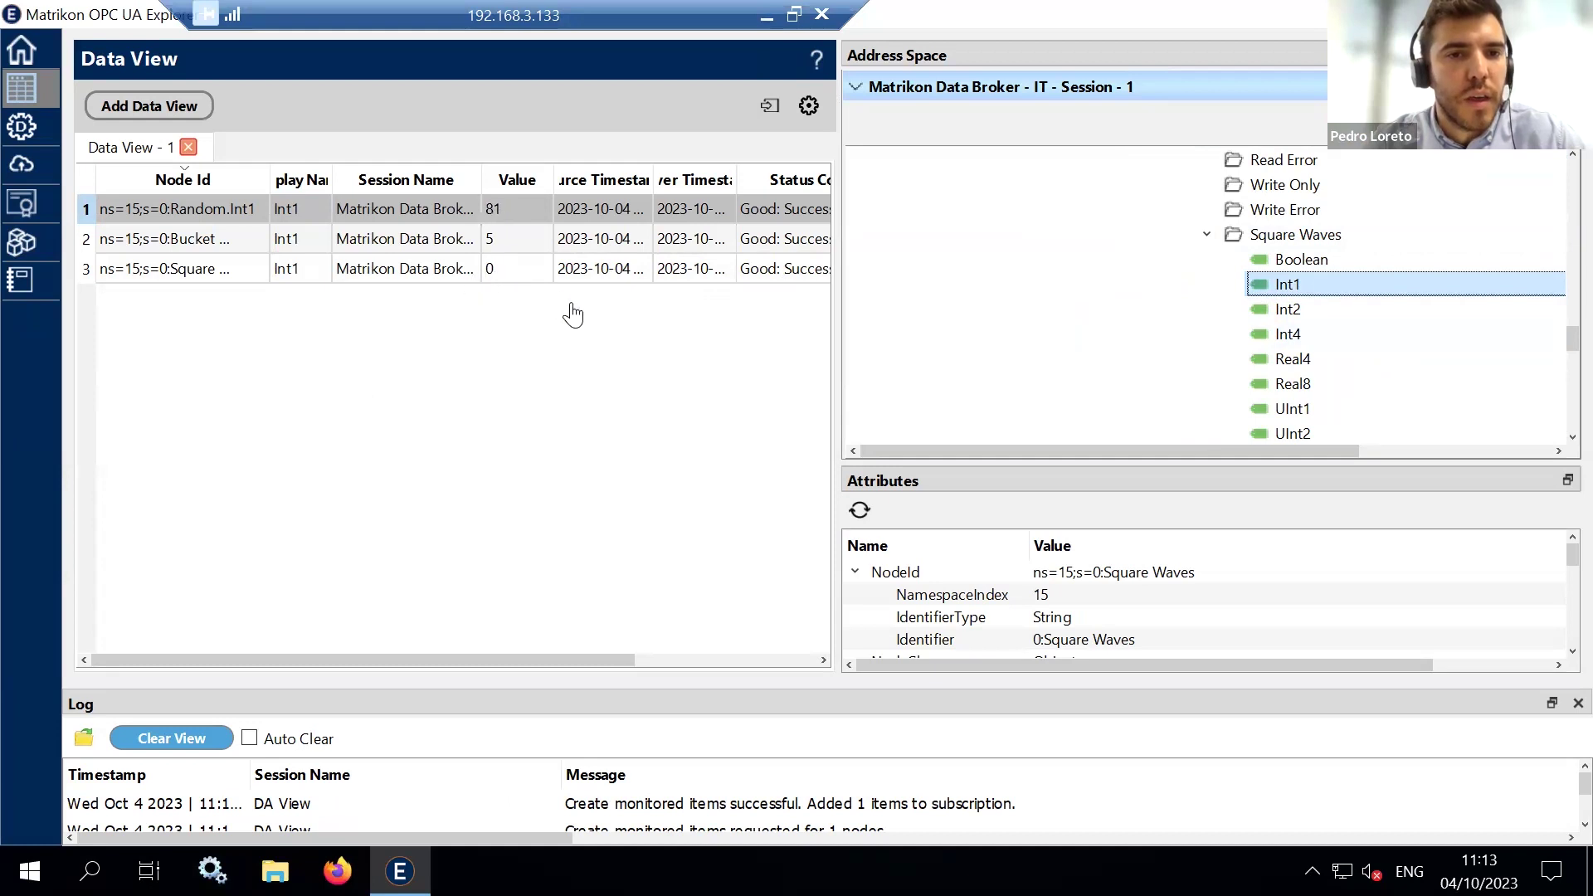
Collapse the Square Waves folder and add the Boolean tag from the Random folder to Data View - 1
click(1207, 237)
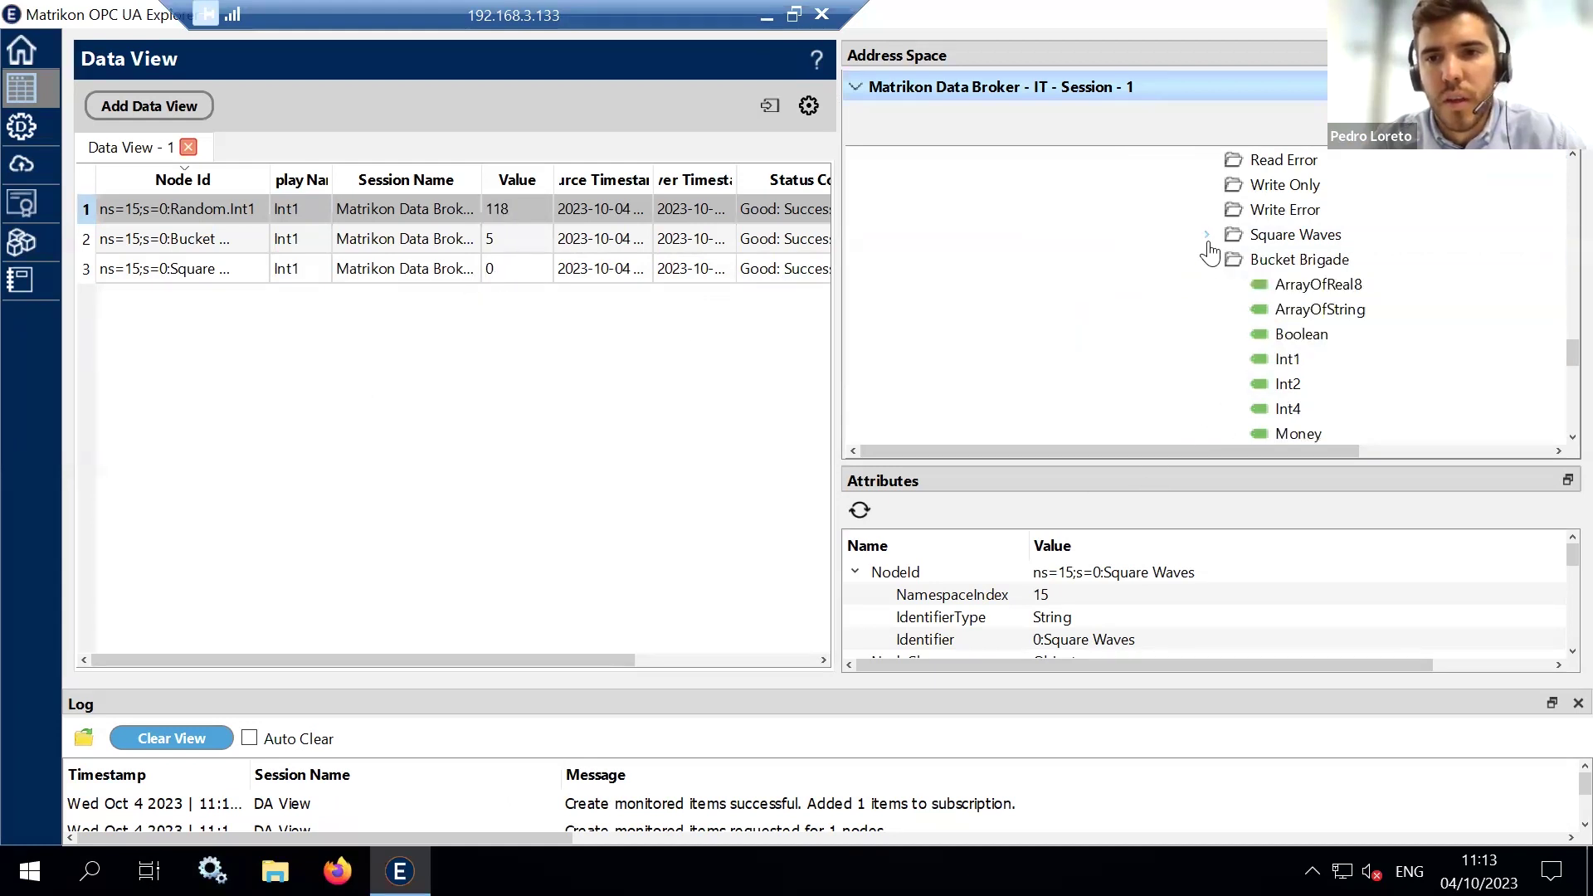
scroll(1208, 249, up, 1)
click(1206, 212)
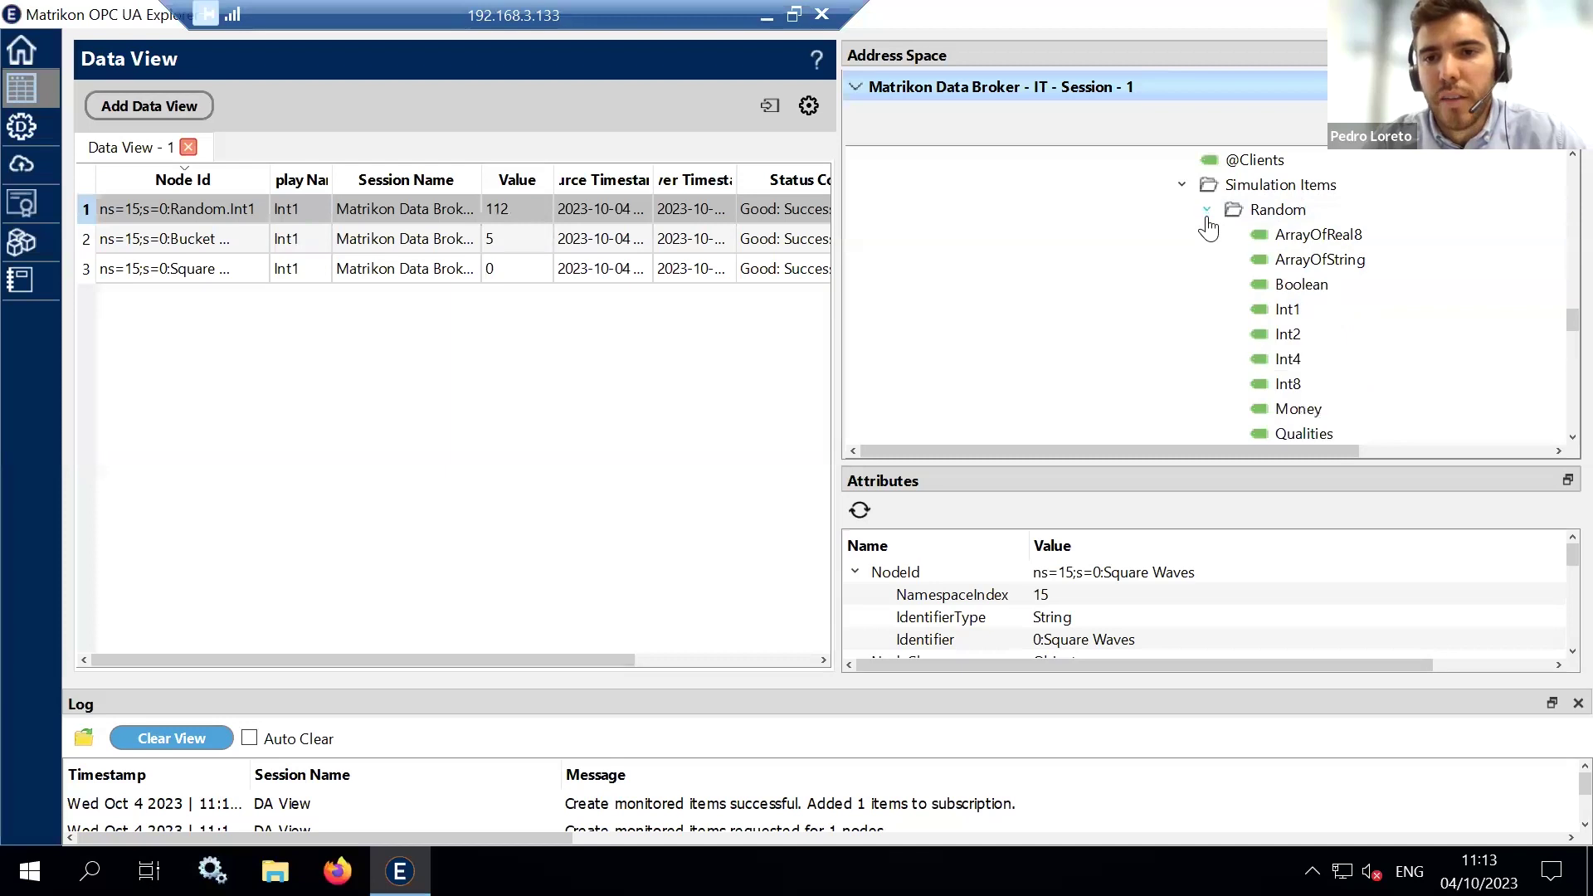
drag(1319, 292, 395, 438)
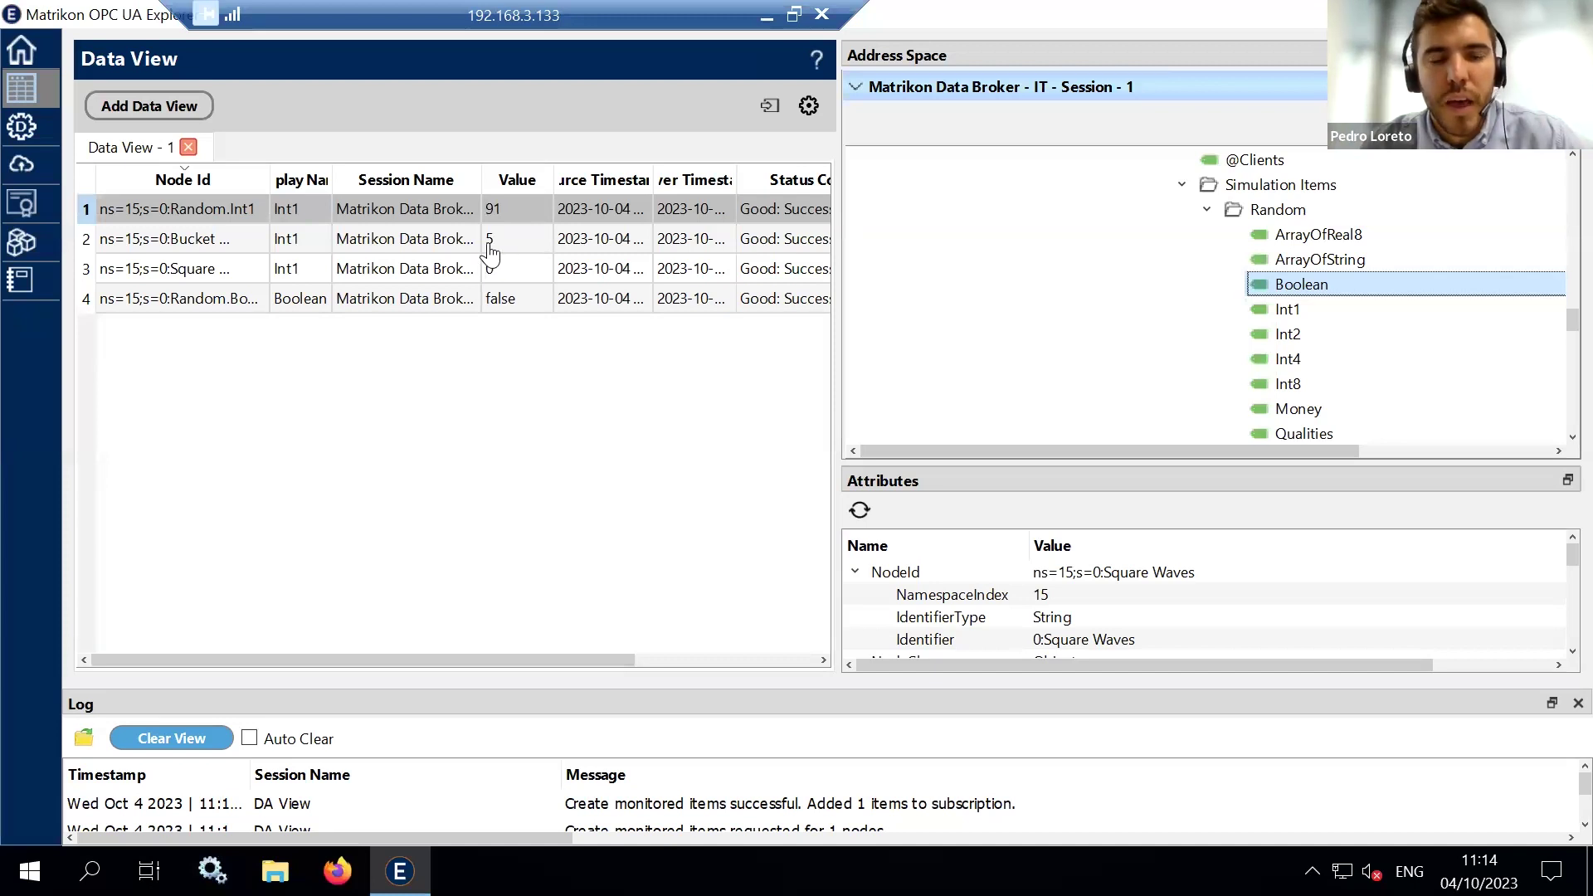
Write the value 7 to the Bucket Brigade Int1 tag in the data view
mouse_move(498, 251)
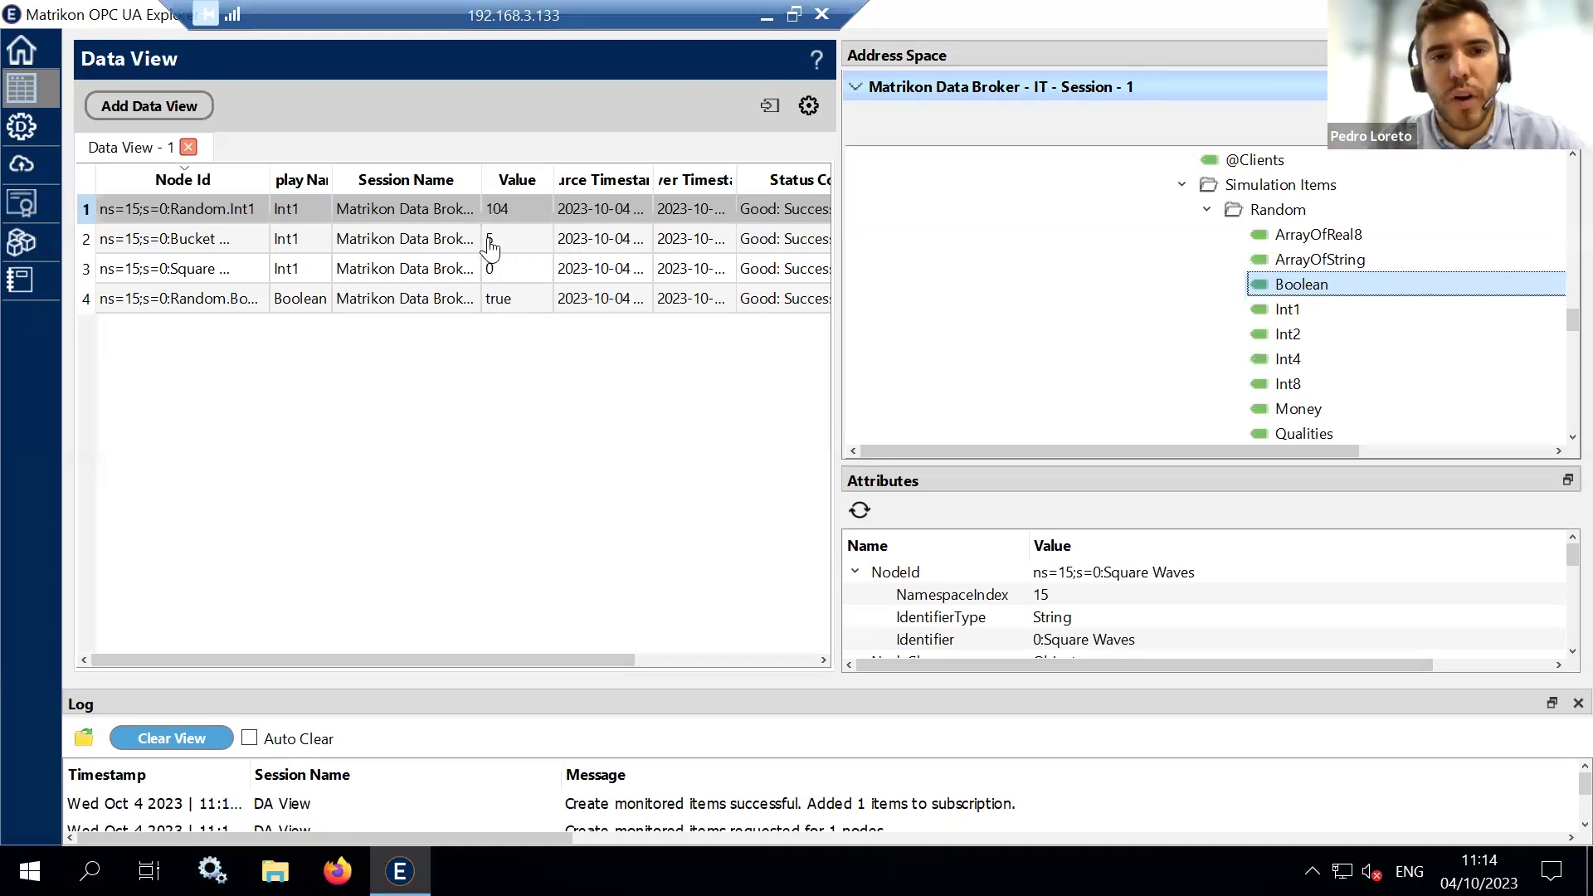
double_click(490, 238)
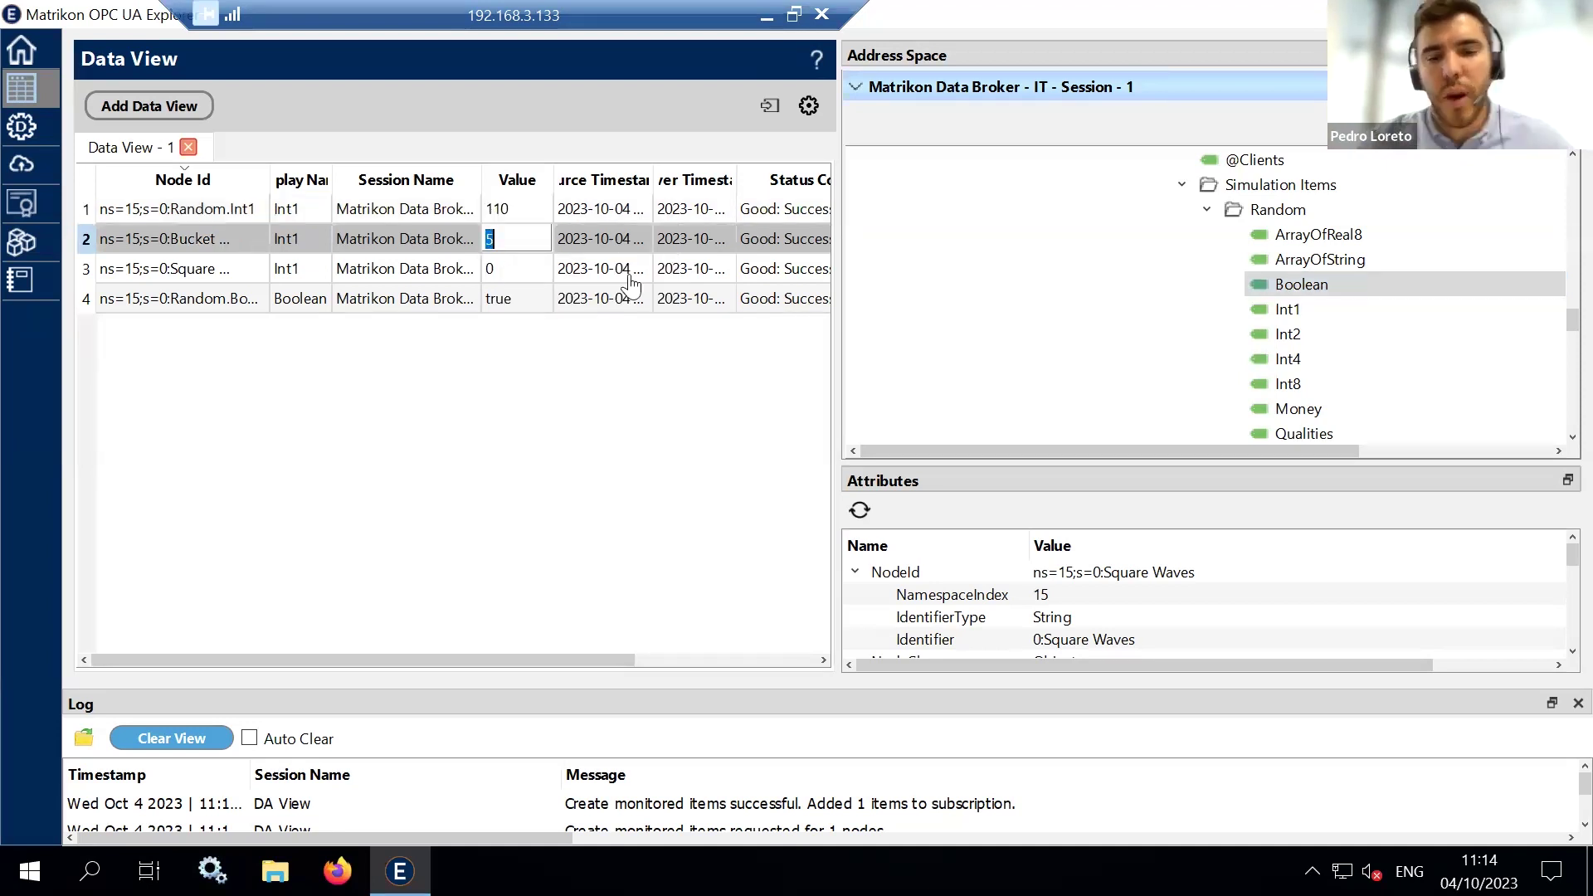
text(7)
key(Return)
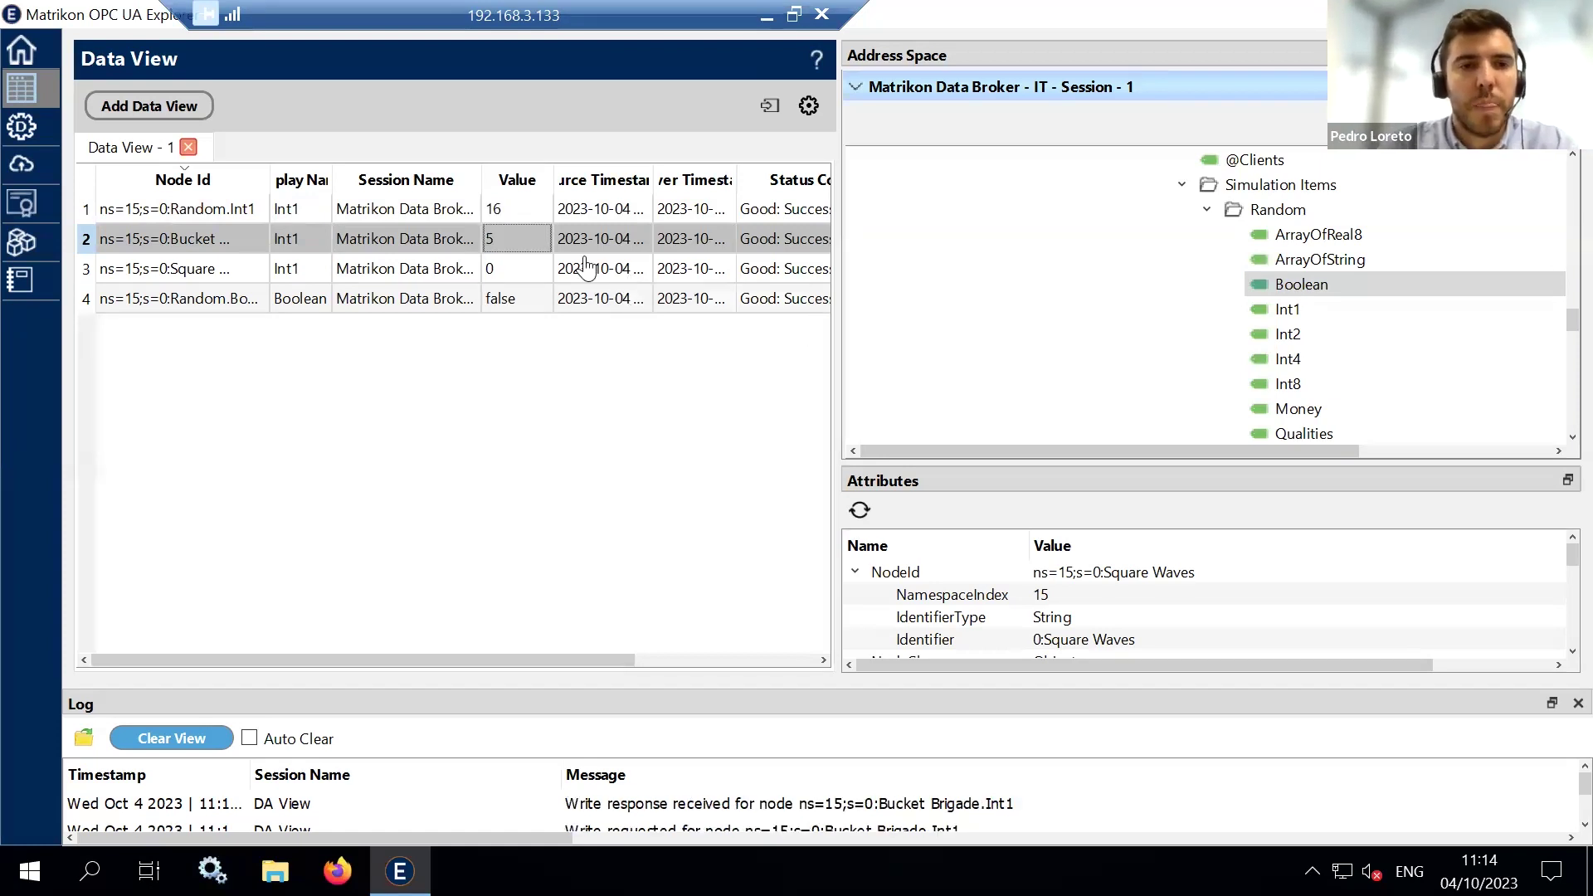
click(427, 210)
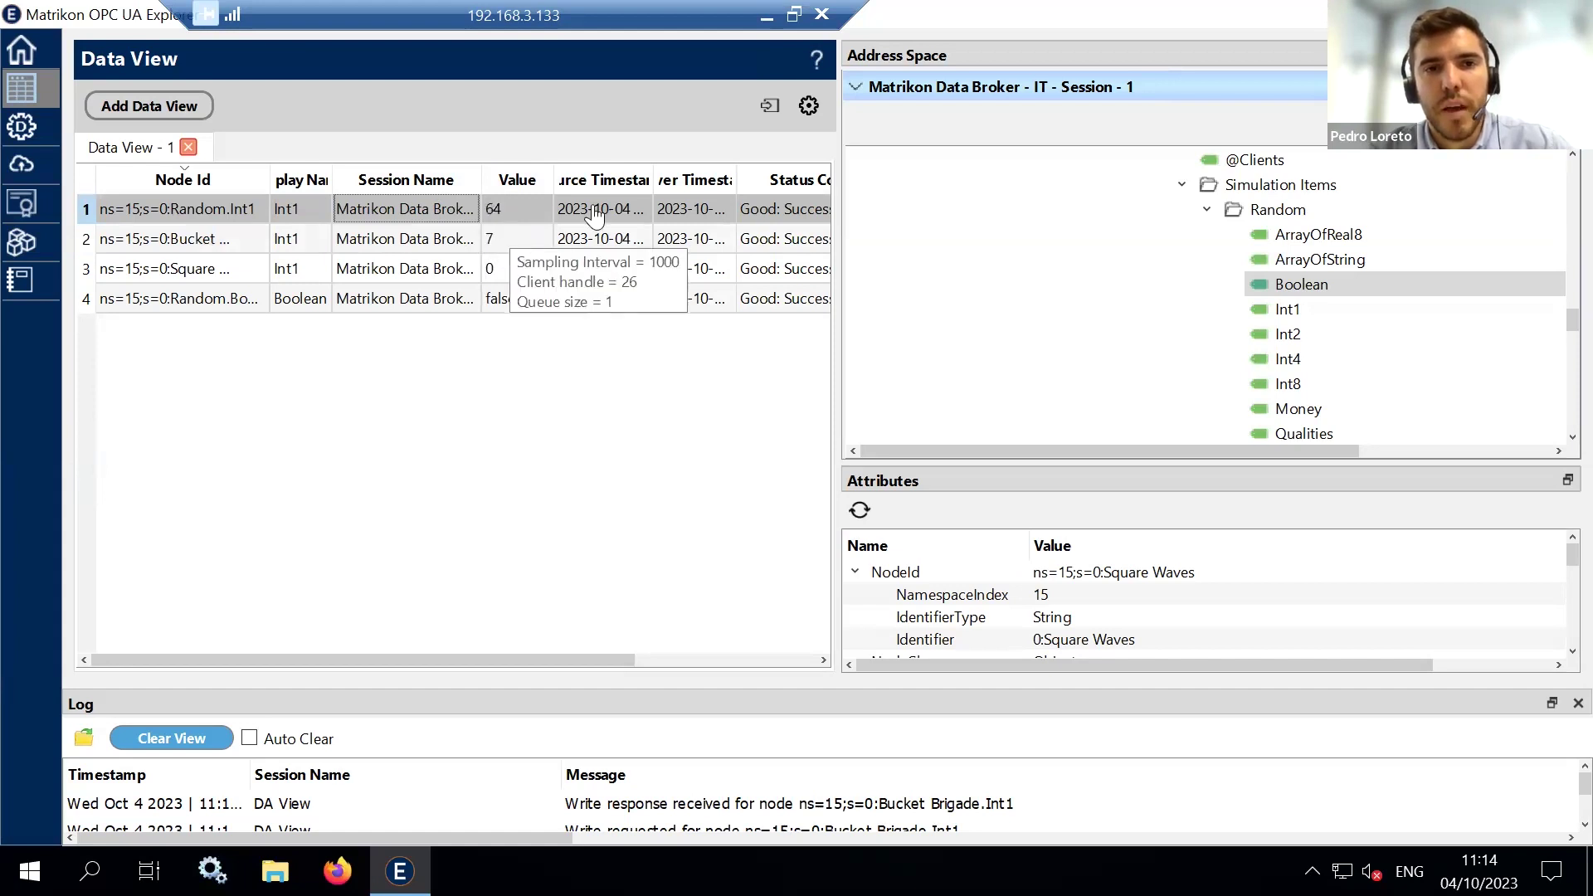
Minimize the 192.168.3.133 remote session, switch to the Win10x64-EN virtual machine and check the Bucket Brigade.Int1 value in MatrikonOPC Explorer's Group0
click(767, 14)
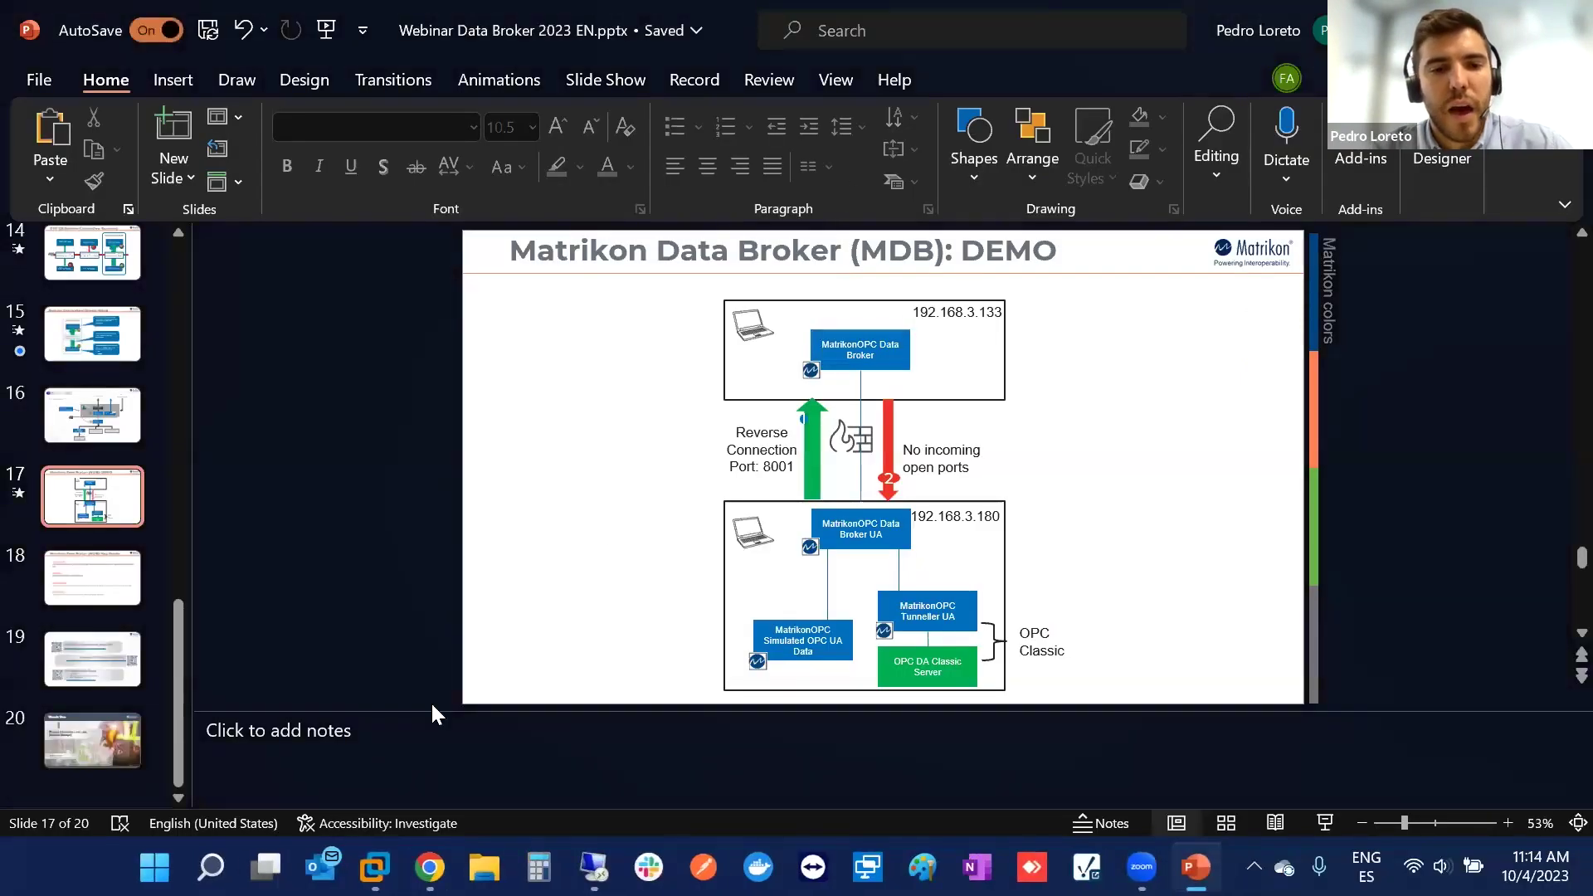
click(374, 867)
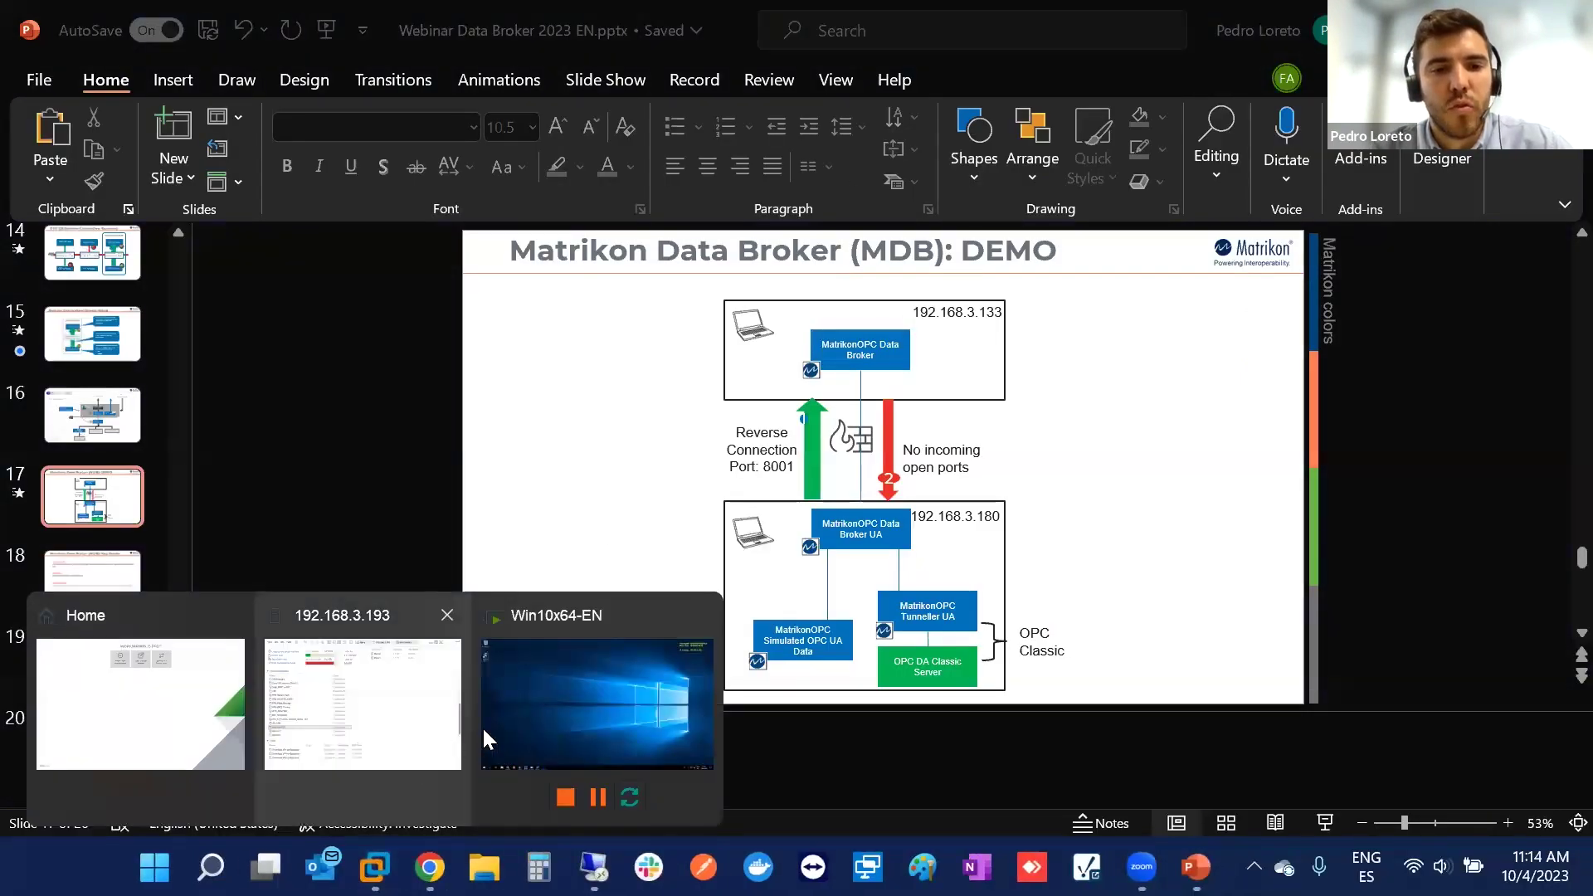
click(556, 707)
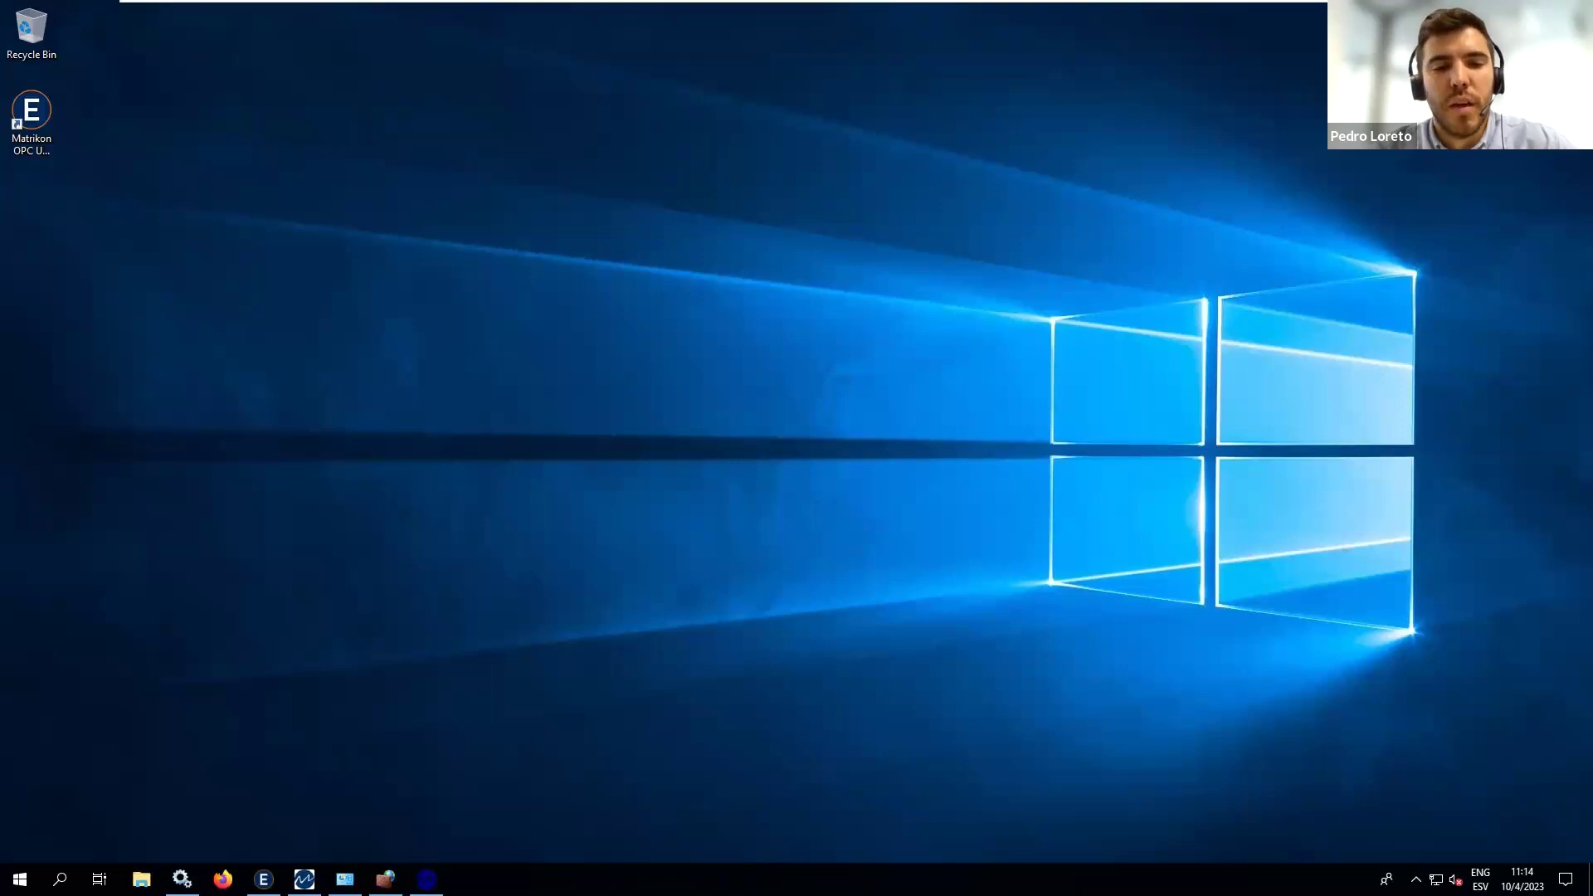
click(427, 809)
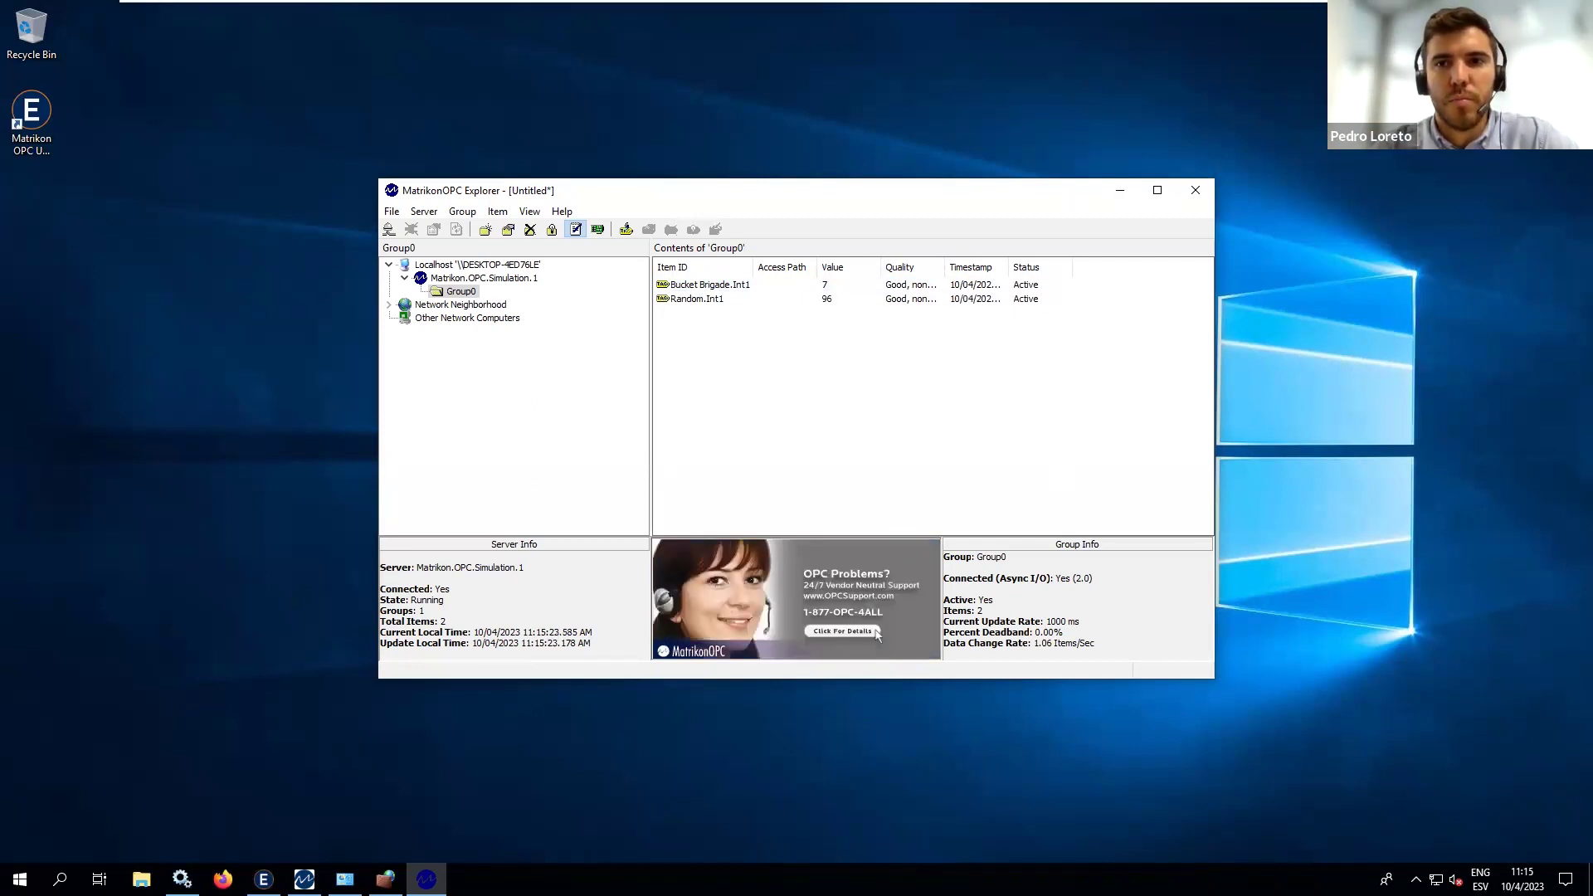
Switch back to the Webinar Data Broker 2023 EN presentation in PowerPoint and start the slide show from the DEMO slide
mouse_move(722, 3)
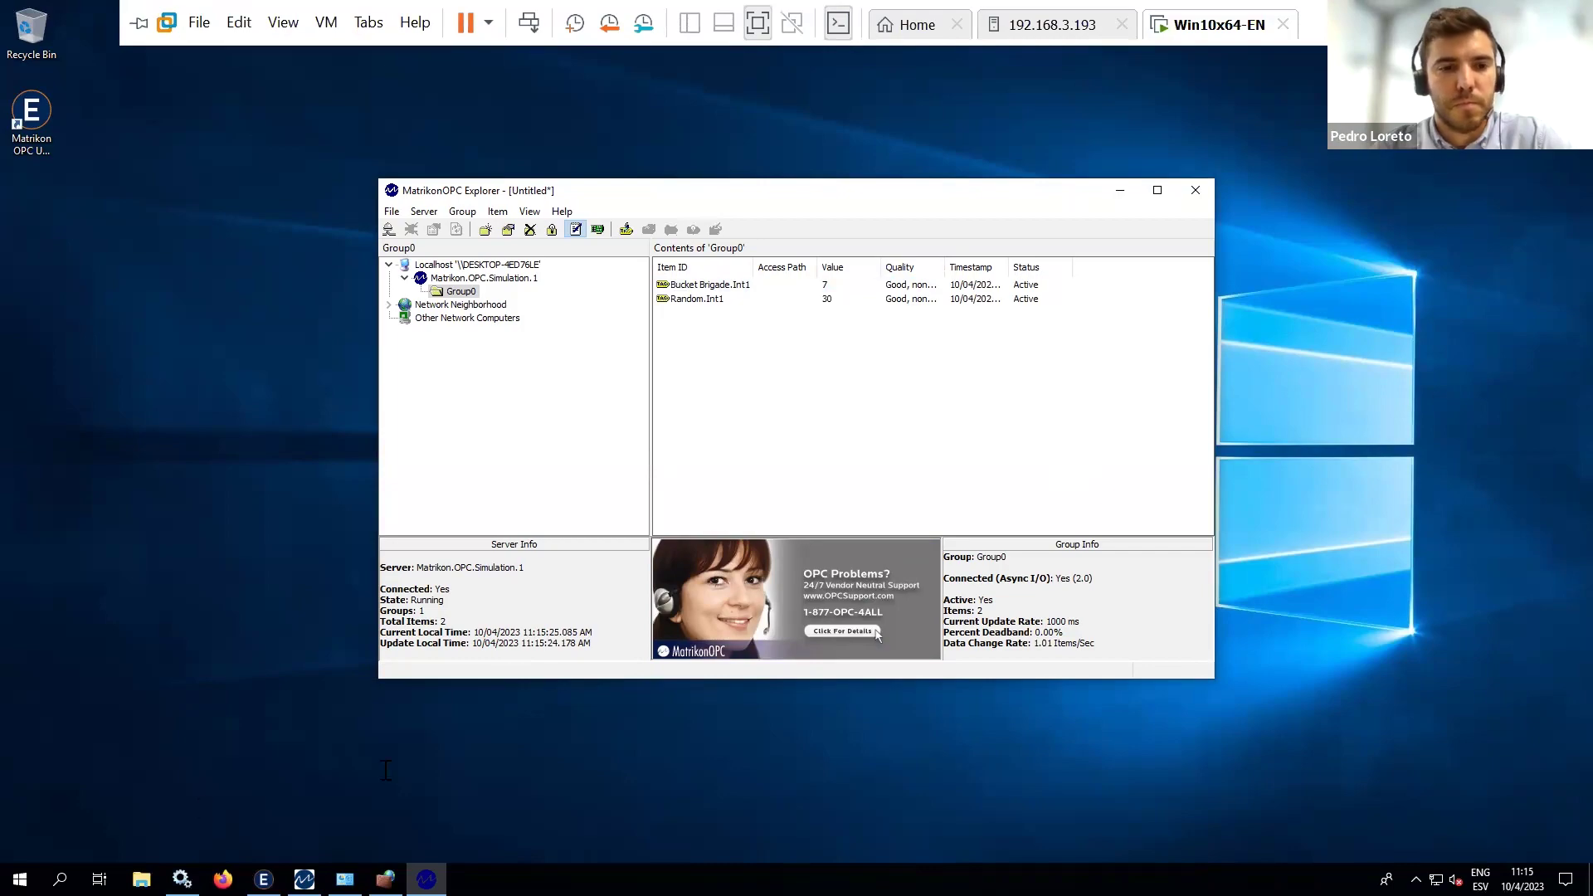
key(alt+Tab)
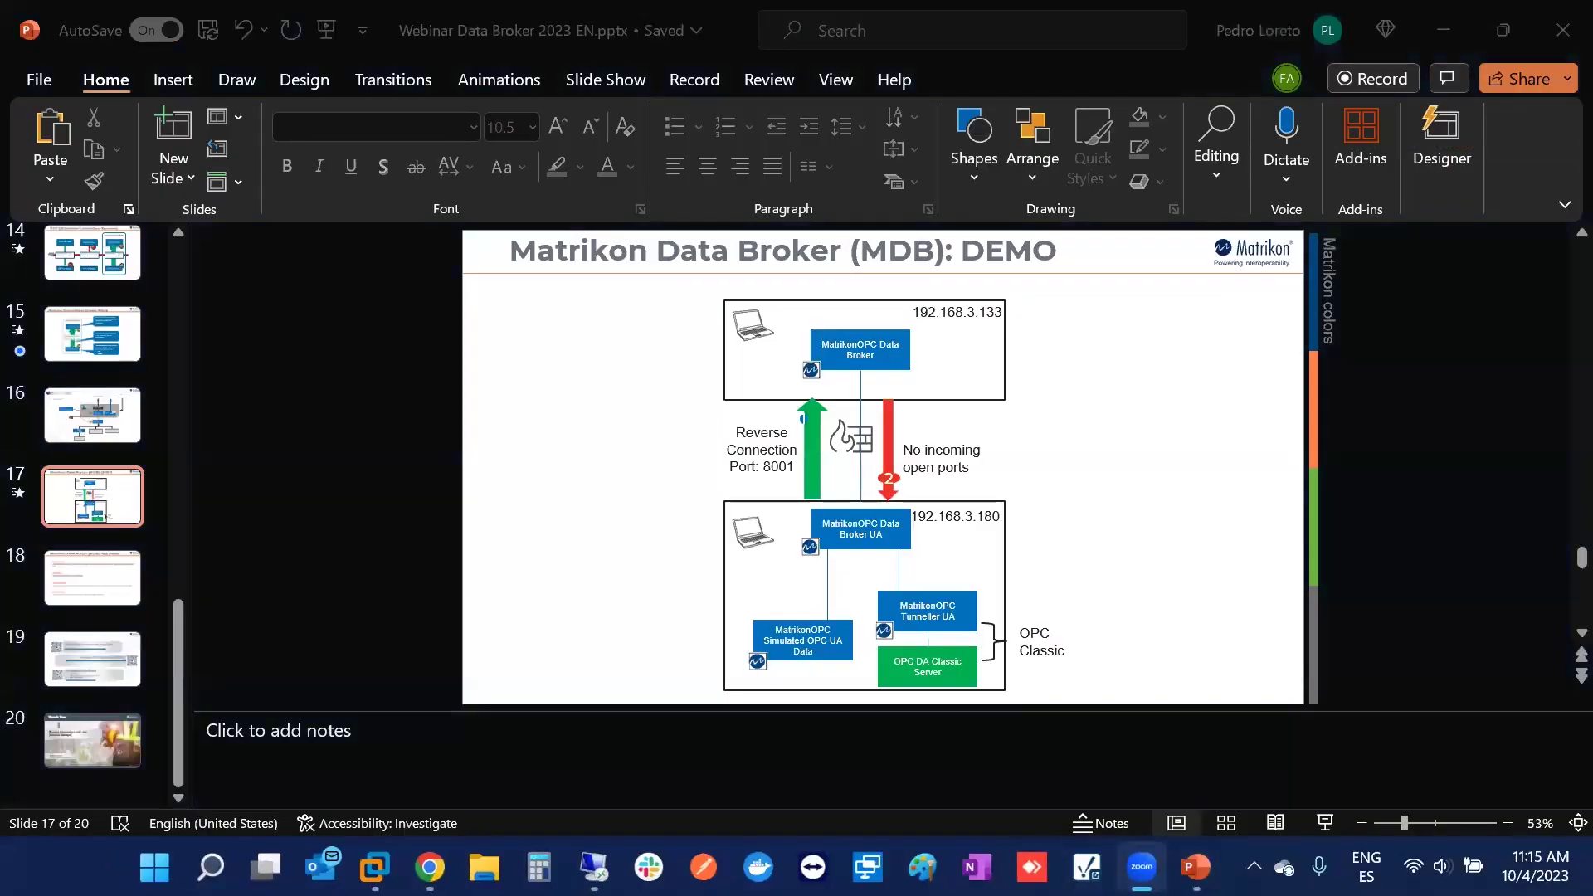
click(958, 9)
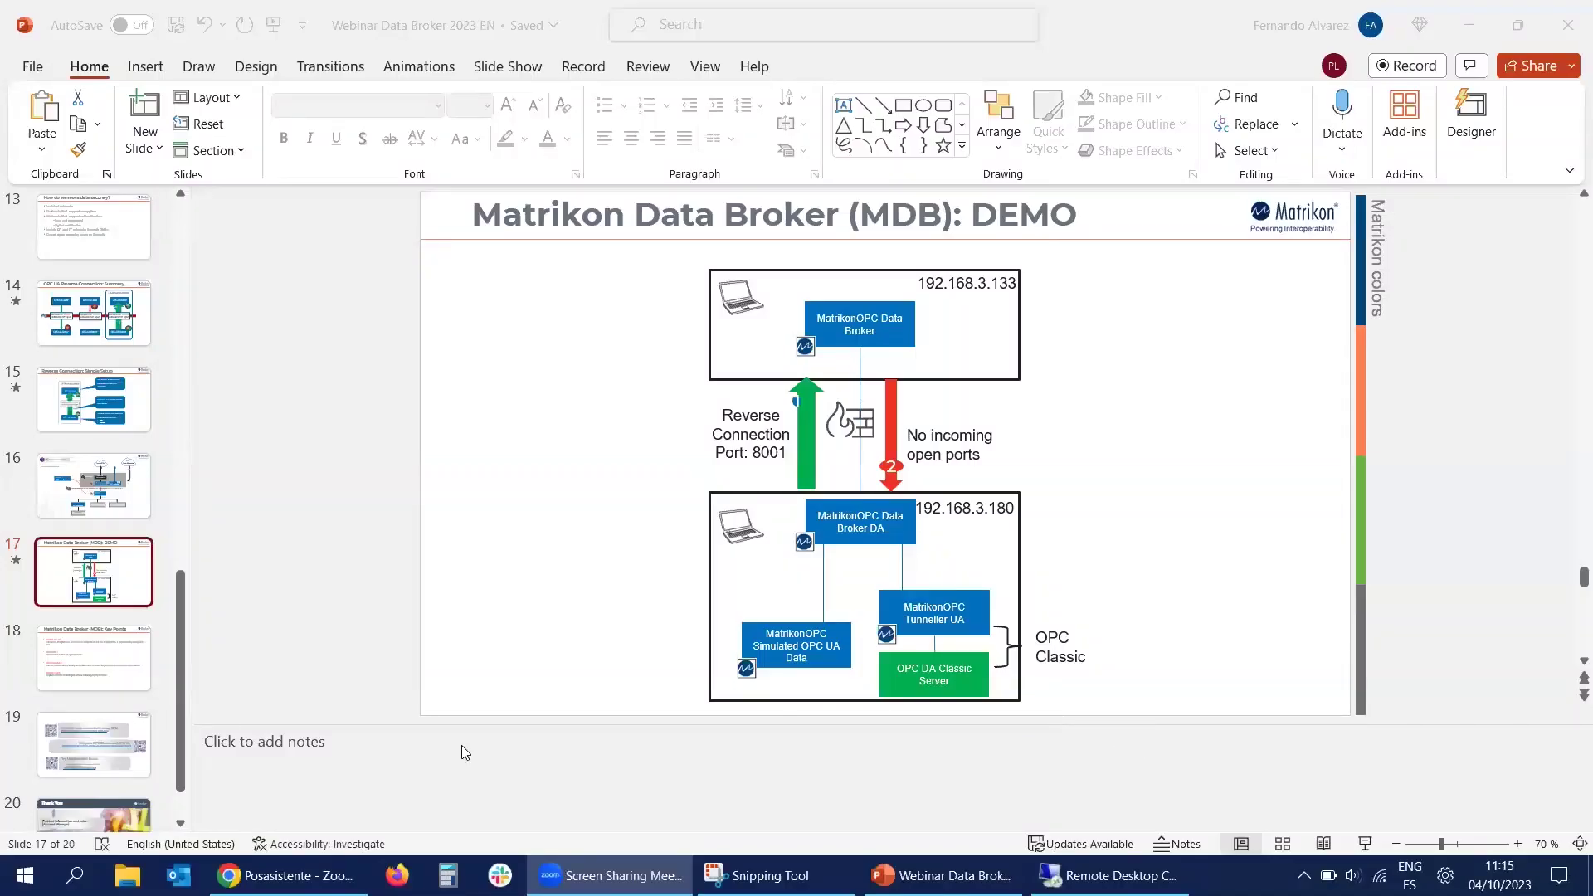
click(1365, 843)
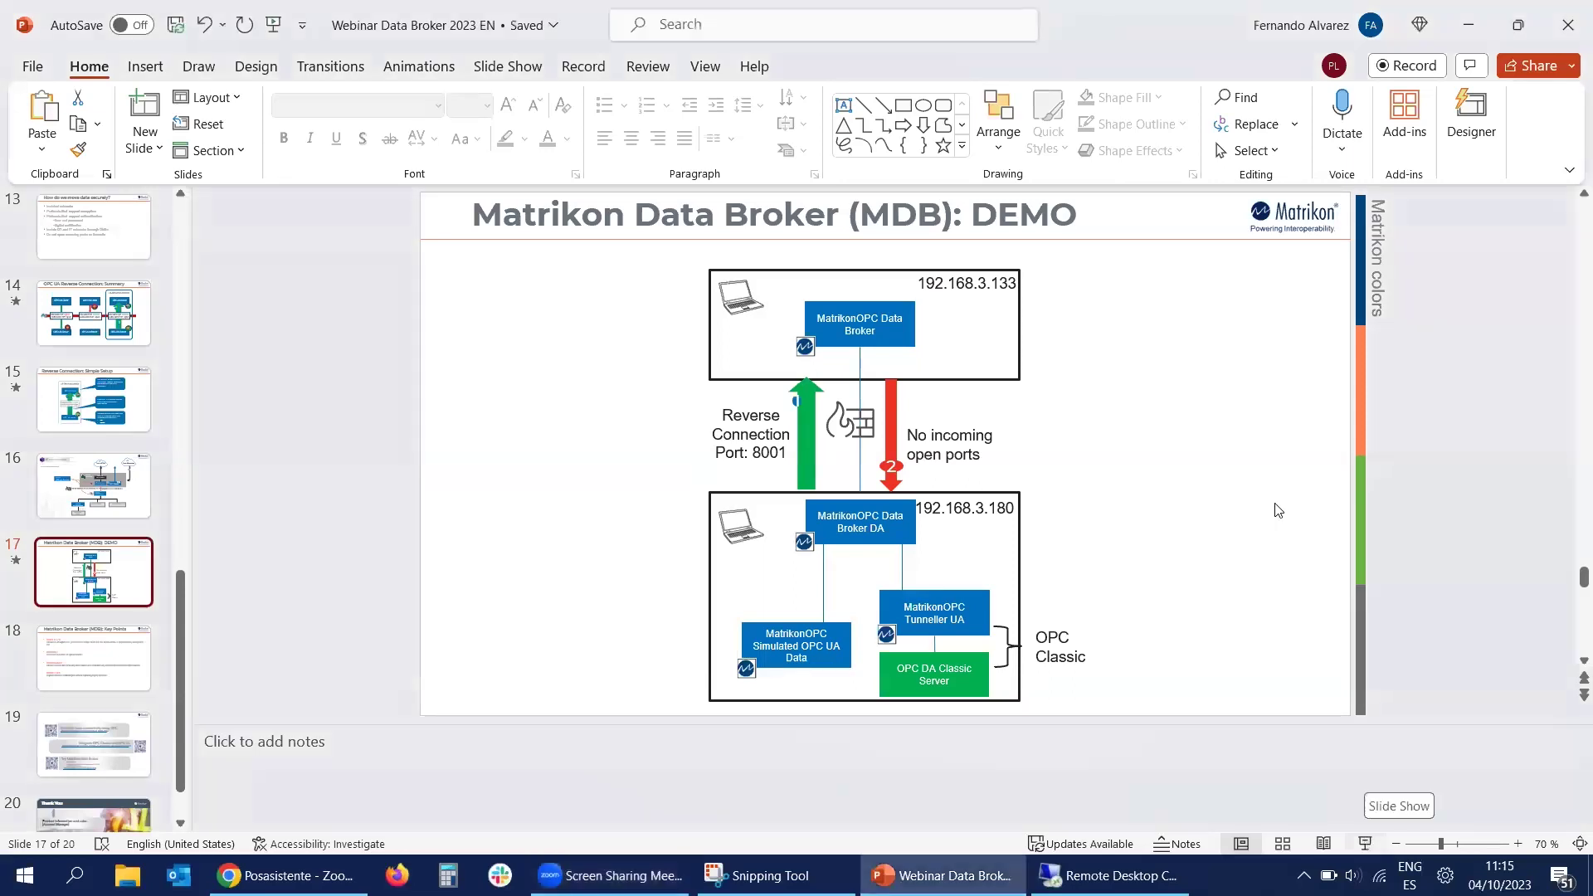
key(shift+F5)
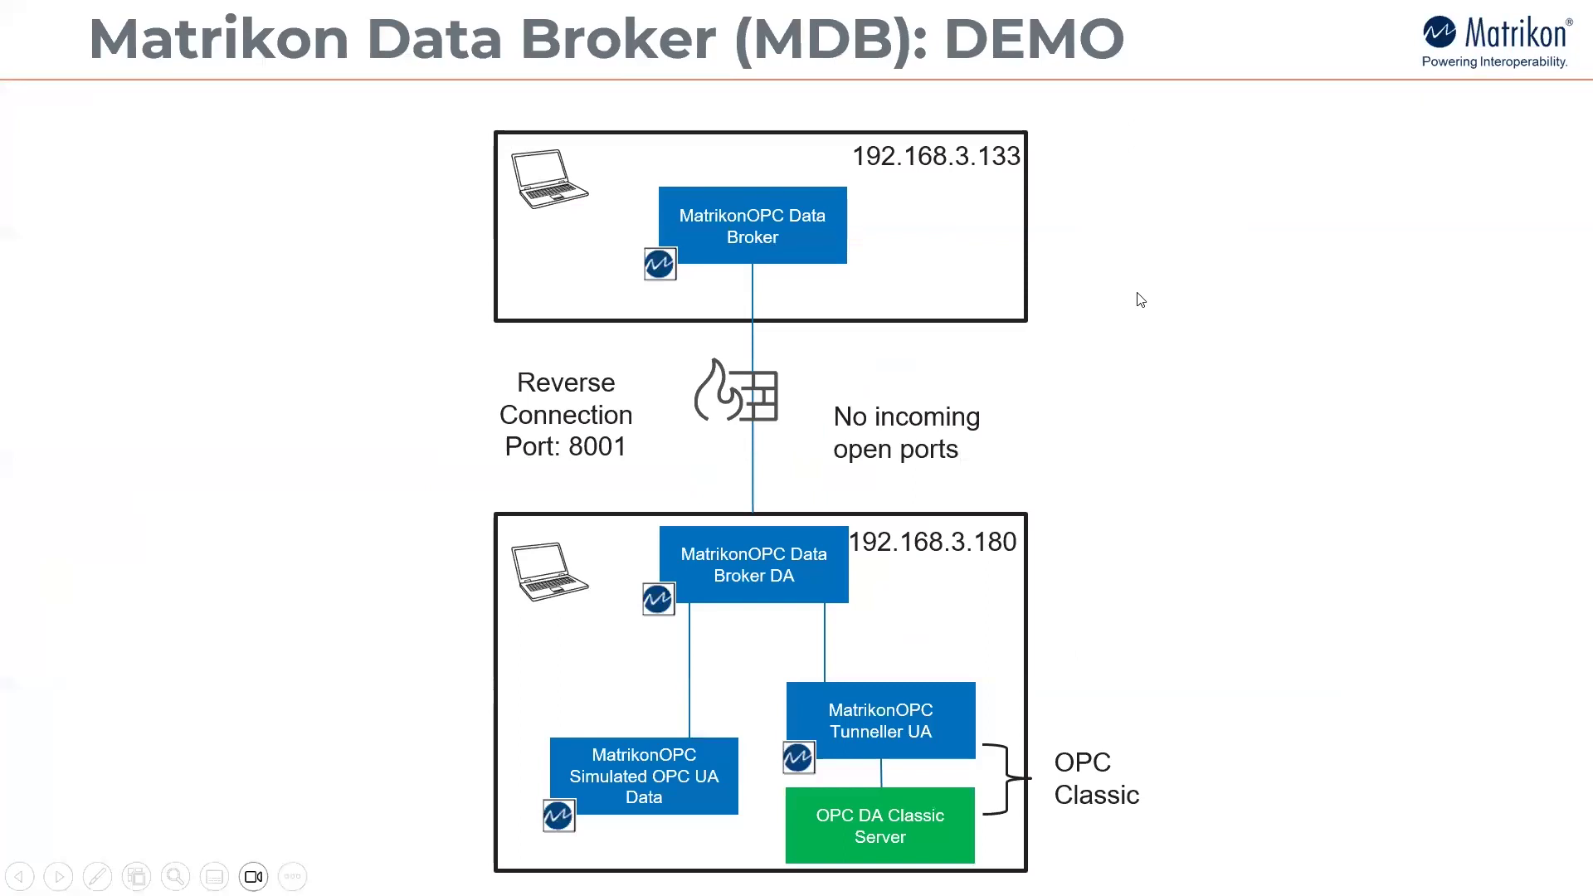